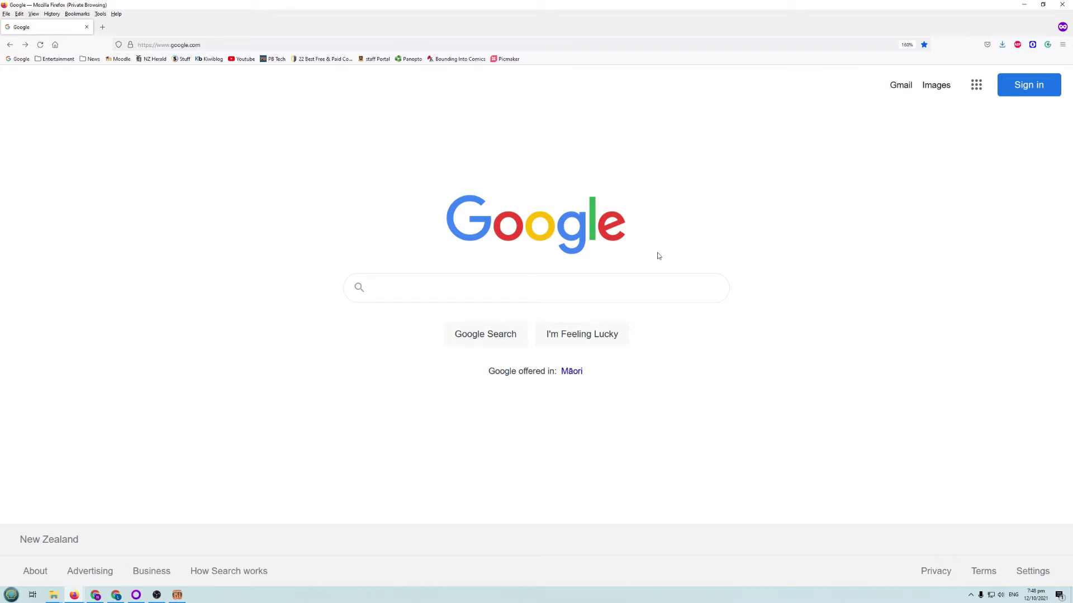
- Open the form for creating a personal Google account for myself, and return to the Google homepage
{"action": "left_click", "coordinate": [1027, 88]}
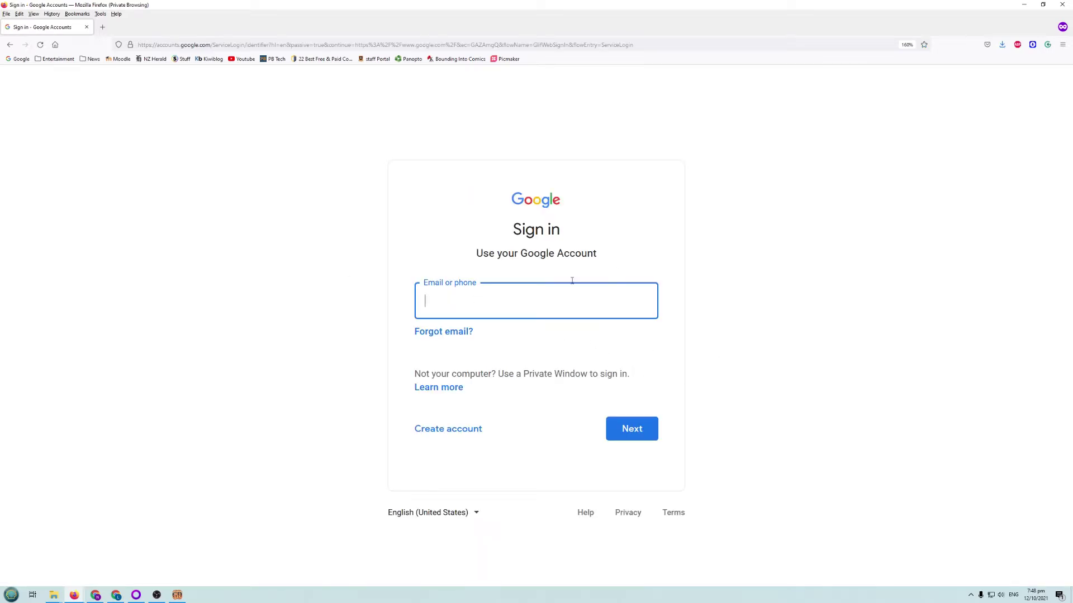
{"action": "left_click", "coordinate": [446, 430]}
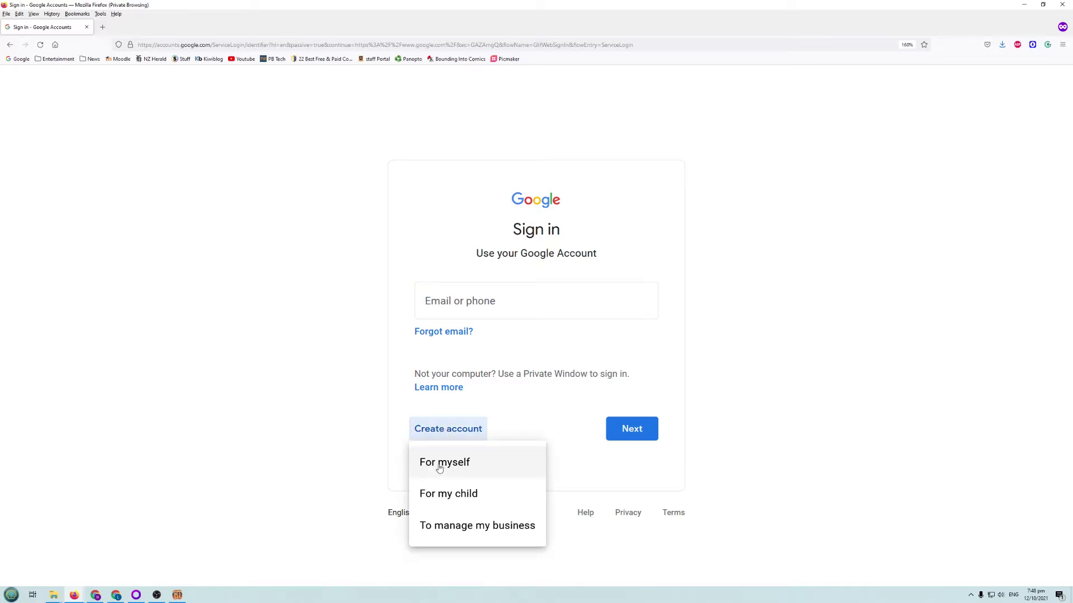
{"action": "left_click", "coordinate": [440, 467]}
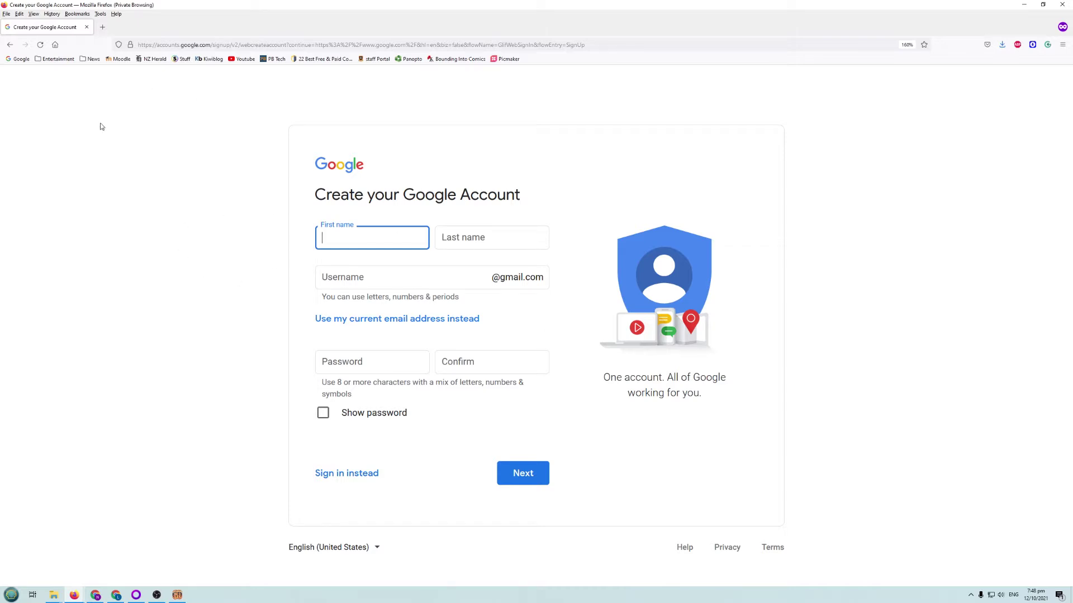
{"action": "left_click", "coordinate": [10, 48]}
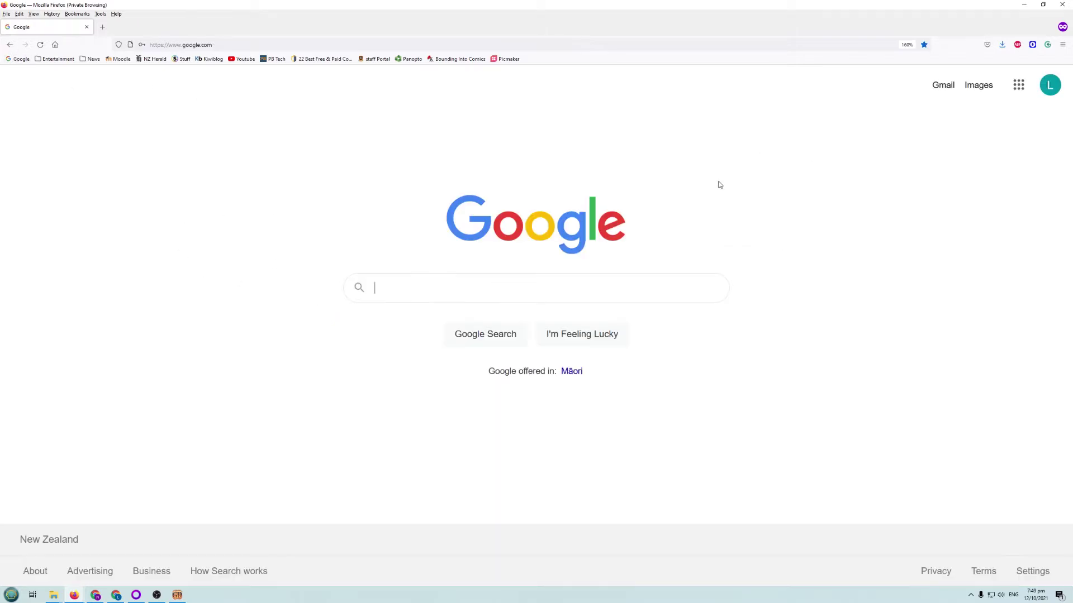
- Check which Google account is signed in, and open Google Drive from the Google homepage
{"action": "left_click", "coordinate": [1053, 88]}
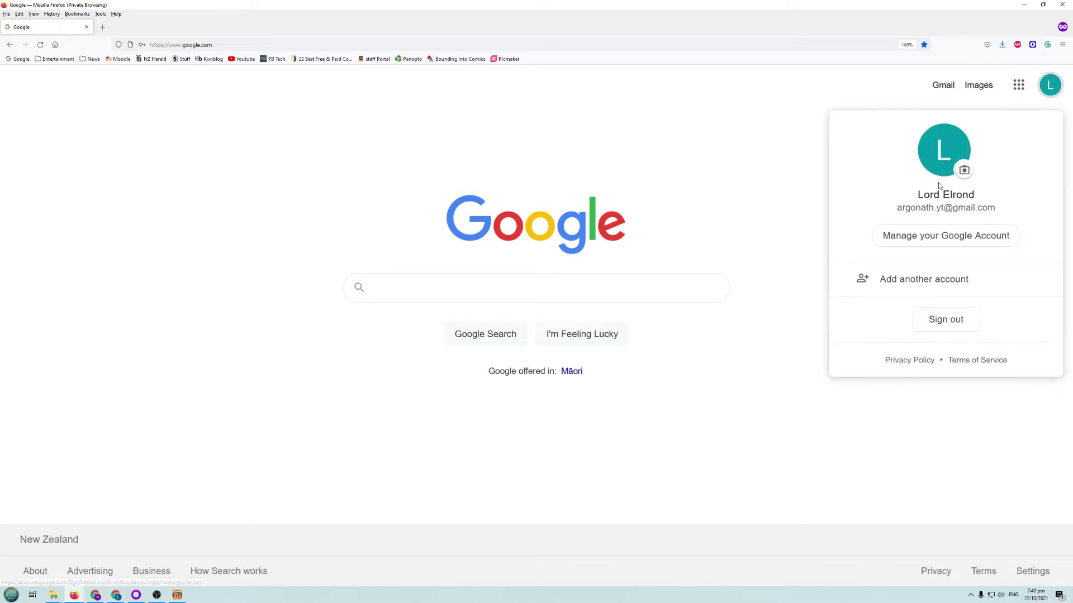
{"action": "left_click", "coordinate": [697, 118]}
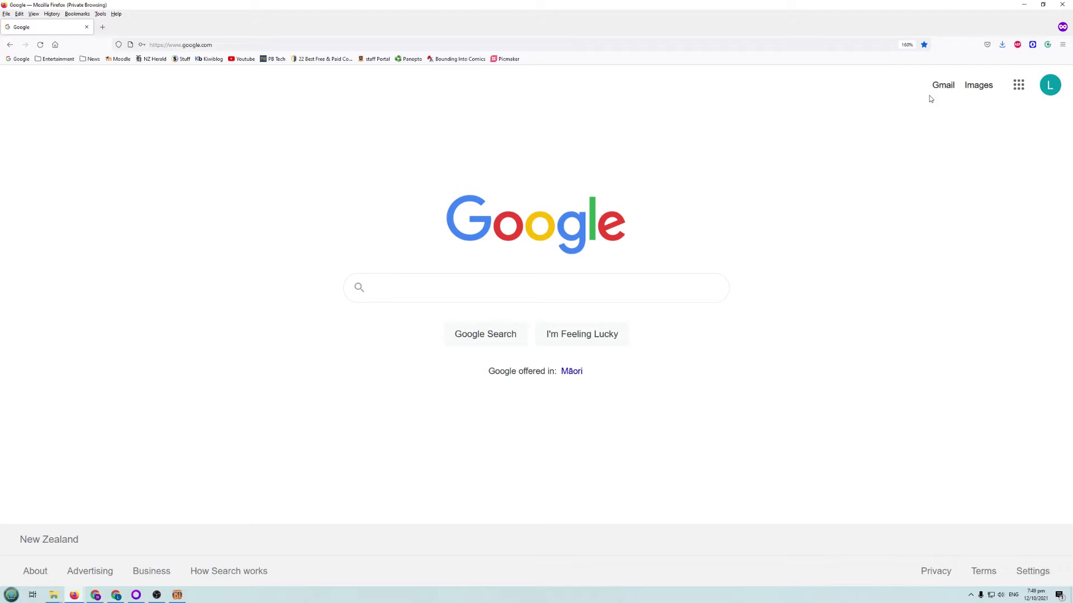
{"action": "left_click", "coordinate": [1019, 87]}
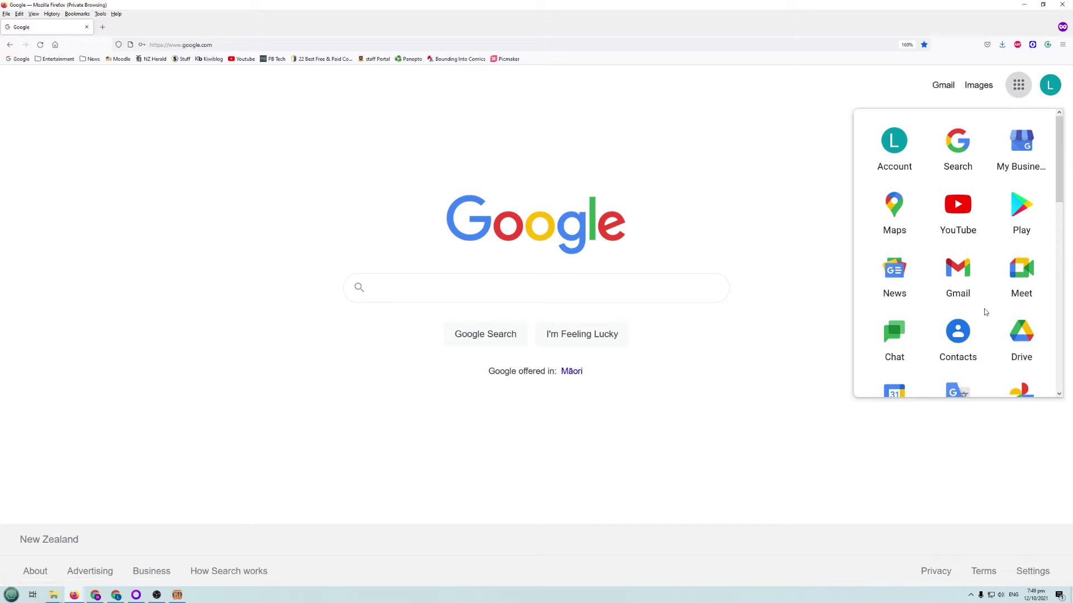
{"action": "left_click", "coordinate": [1013, 330]}
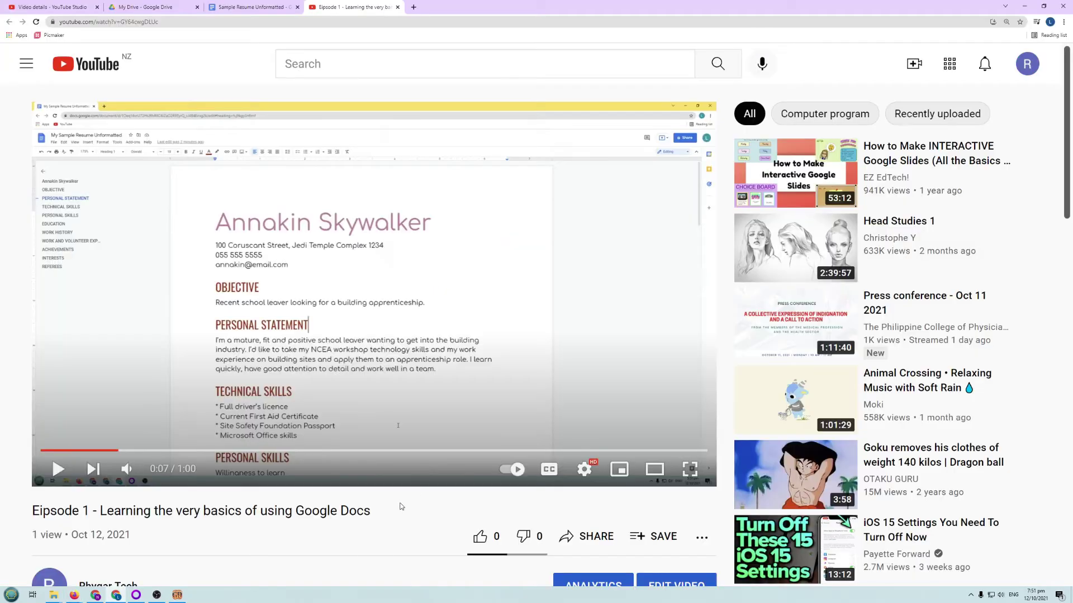
- Expand the description of the Google Docs basics video on YouTube to view the sample resume link, and switch to the Sample Resume Unformatted document
{"action": "scroll", "coordinate": [390, 484], "scroll_direction": "down", "scroll_amount": 2}
{"action": "scroll", "coordinate": [390, 485], "scroll_direction": "down", "scroll_amount": 4}
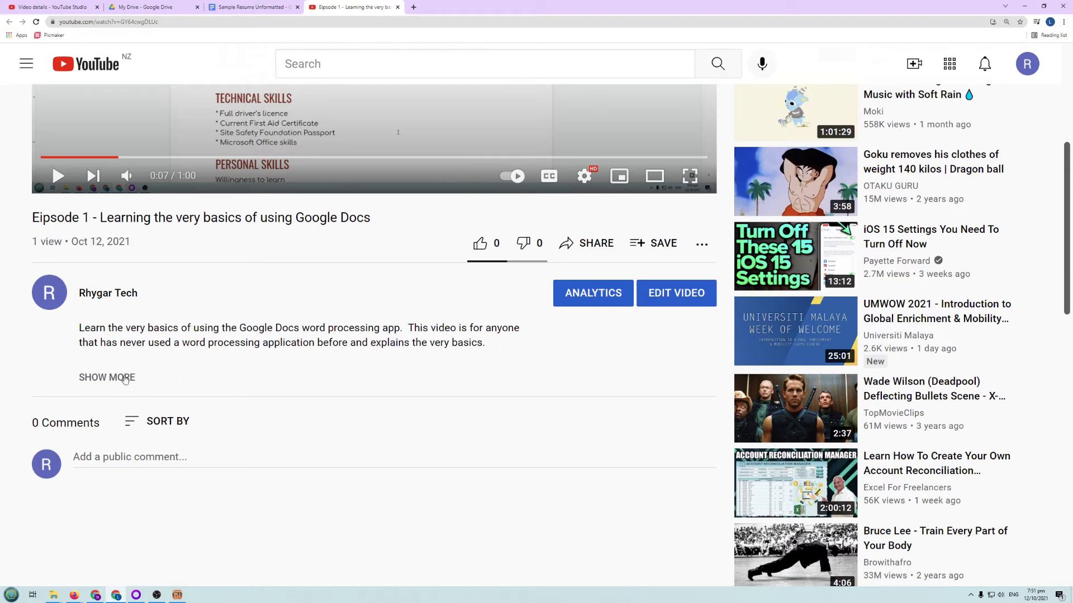
{"action": "left_click", "coordinate": [126, 378]}
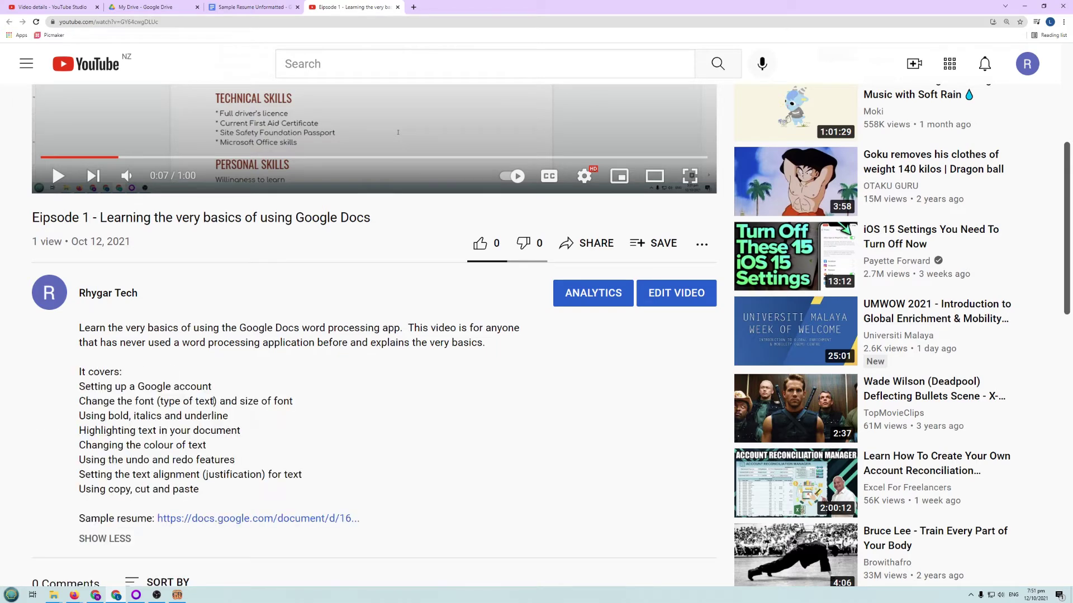
{"action": "scroll", "coordinate": [214, 401], "scroll_direction": "down", "scroll_amount": 1}
{"action": "scroll", "coordinate": [103, 346], "scroll_direction": "down", "scroll_amount": 2}
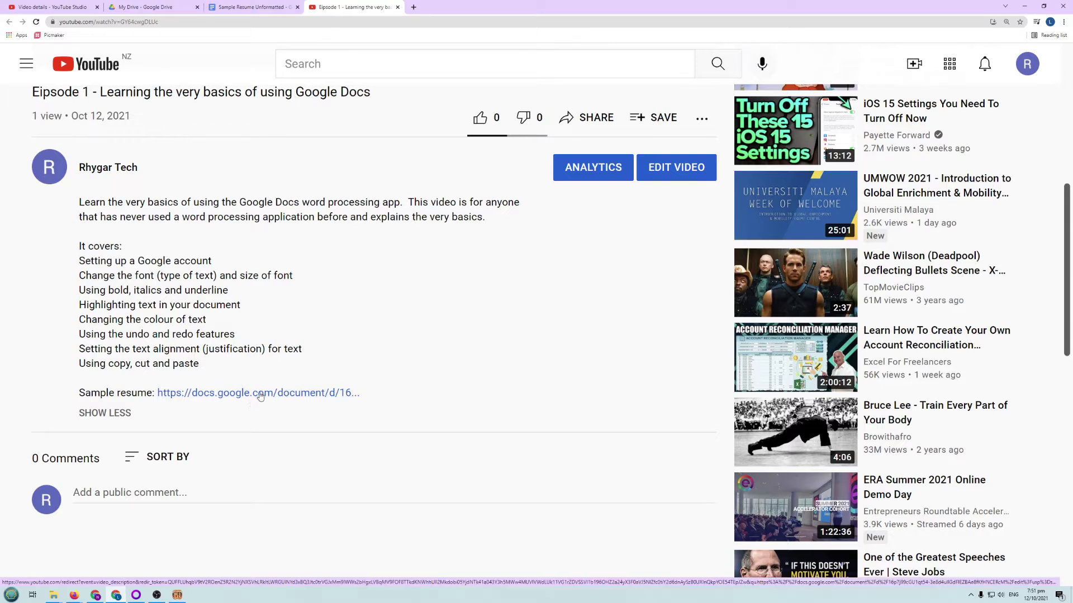
{"action": "left_click", "coordinate": [248, 12]}
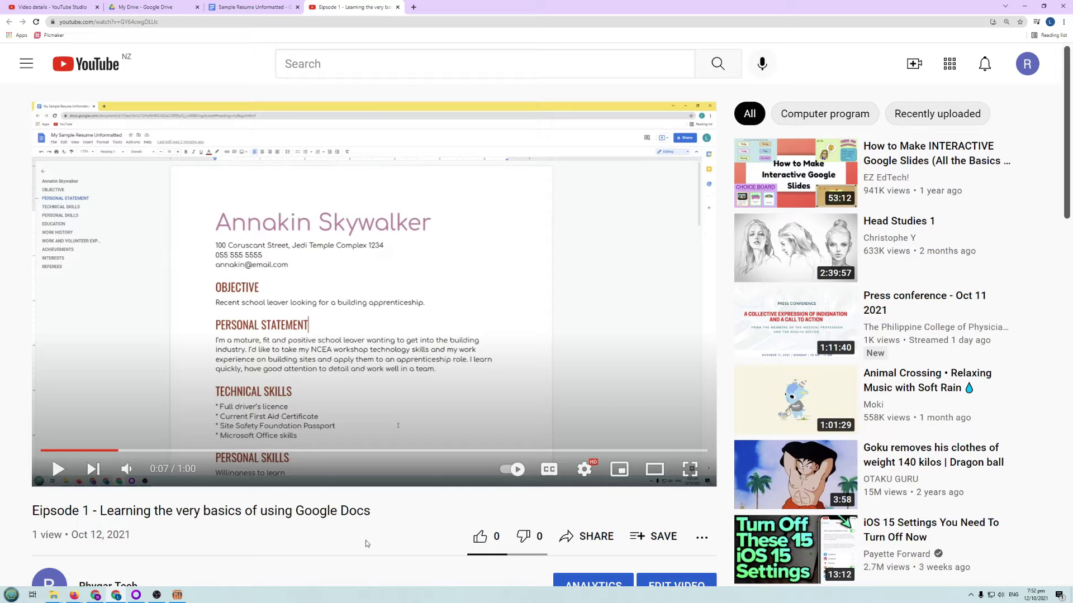
- Show the full video description with the sample resume link, and switch to the Sample Resume Unformatted document in Firefox
{"action": "scroll", "coordinate": [358, 538], "scroll_direction": "down", "scroll_amount": 5}
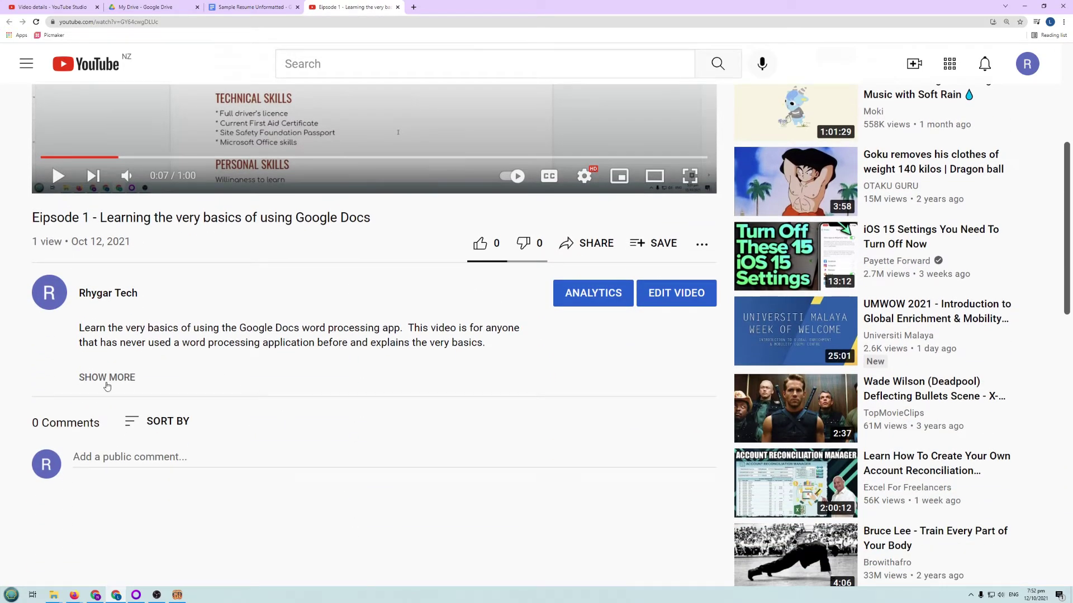
{"action": "left_click", "coordinate": [116, 380]}
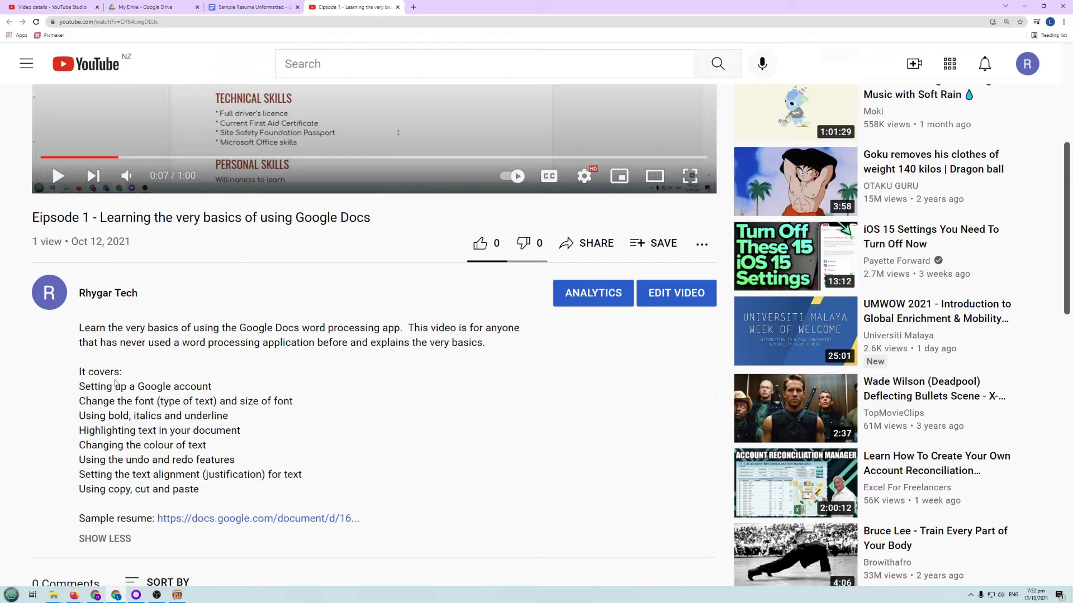
{"action": "scroll", "coordinate": [241, 414], "scroll_direction": "down", "scroll_amount": 2}
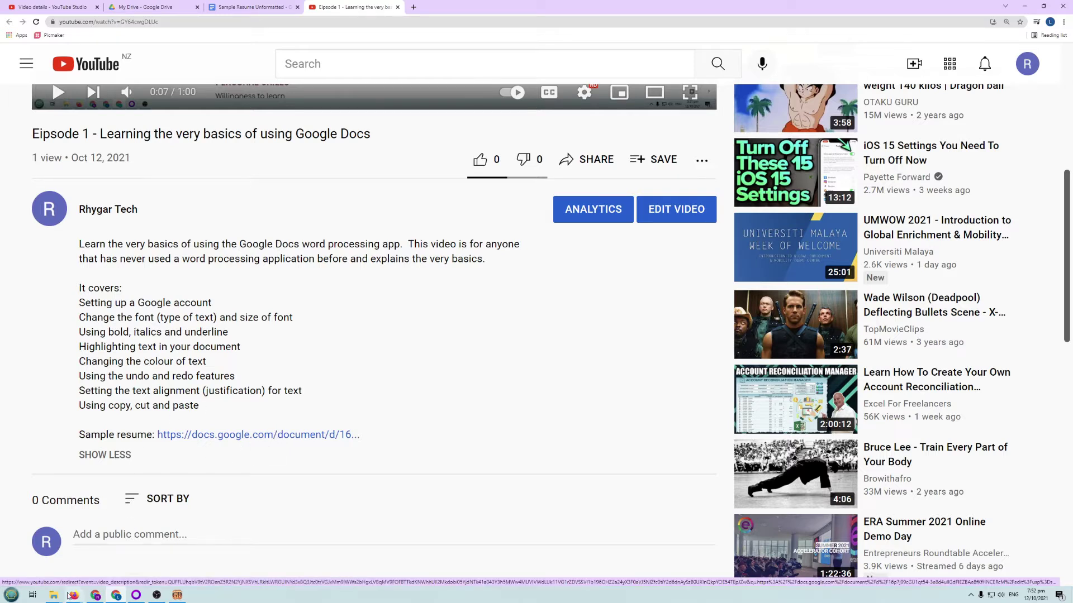
{"action": "mouse_move", "coordinate": [73, 595]}
{"action": "left_click", "coordinate": [110, 568]}
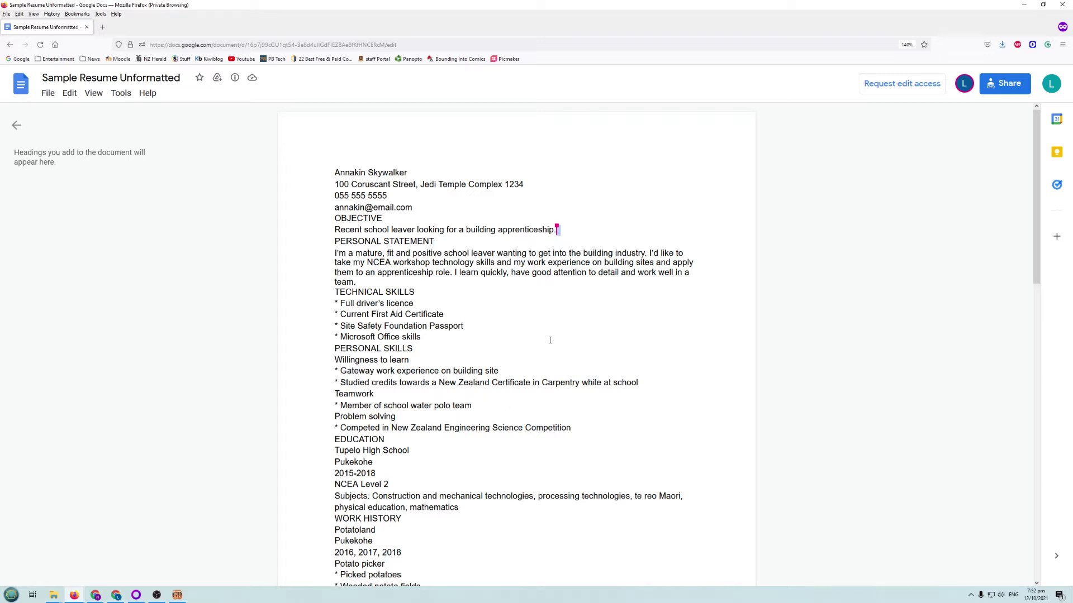
- Make a copy of the sample resume in My Drive named "My Sample Resume Unformatted"
{"action": "left_click", "coordinate": [48, 94]}
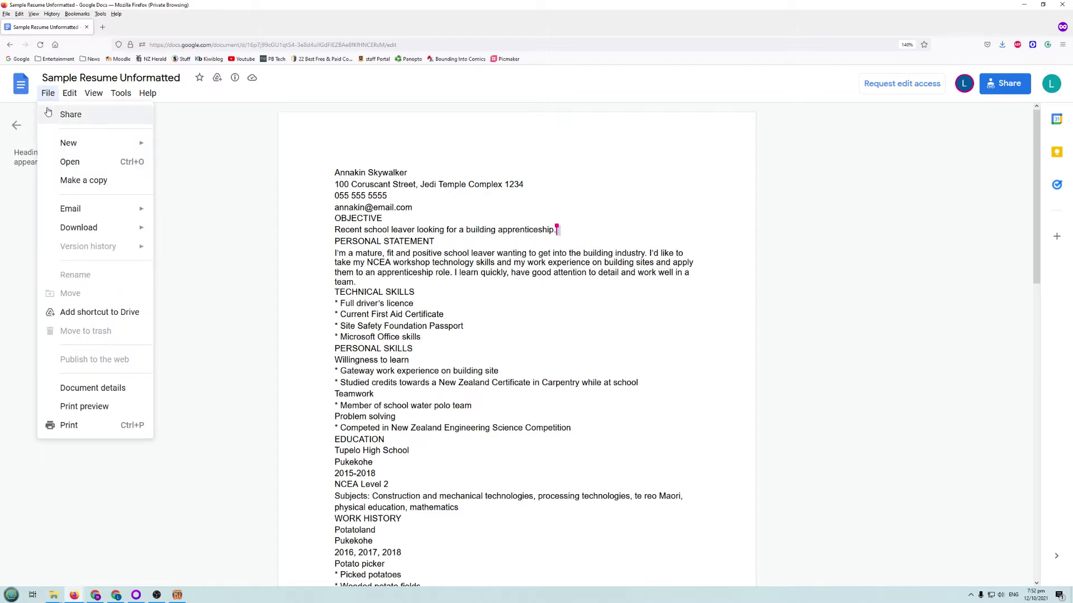
{"action": "left_click", "coordinate": [72, 181]}
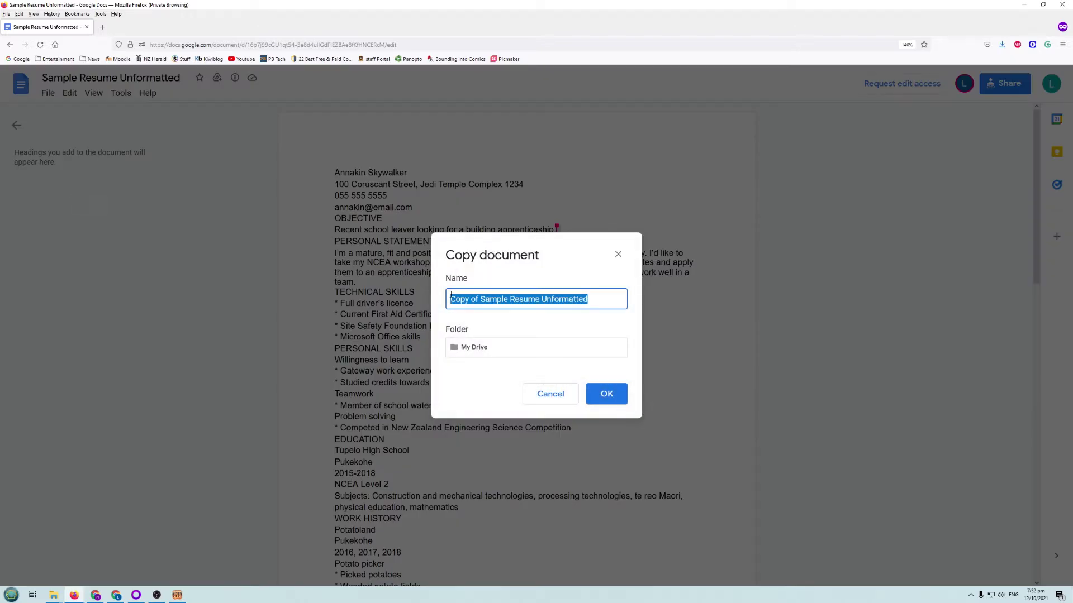
{"action": "left_click", "coordinate": [487, 304]}
{"action": "left_click_drag", "start_coordinate": [479, 297], "coordinate": [444, 301]}
{"action": "type", "text": "My"}
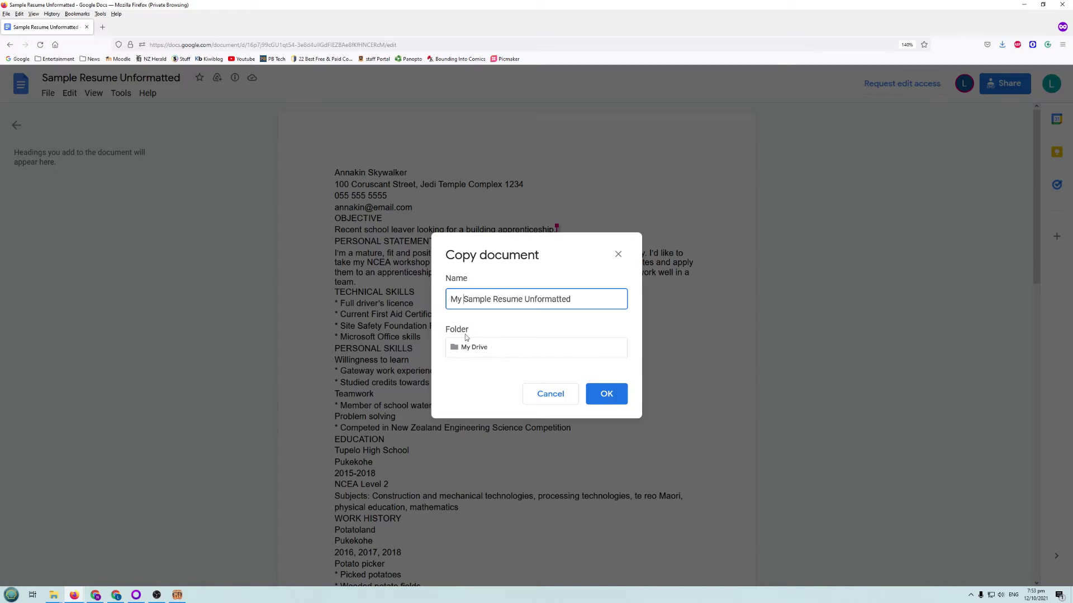
{"action": "left_click", "coordinate": [614, 402]}
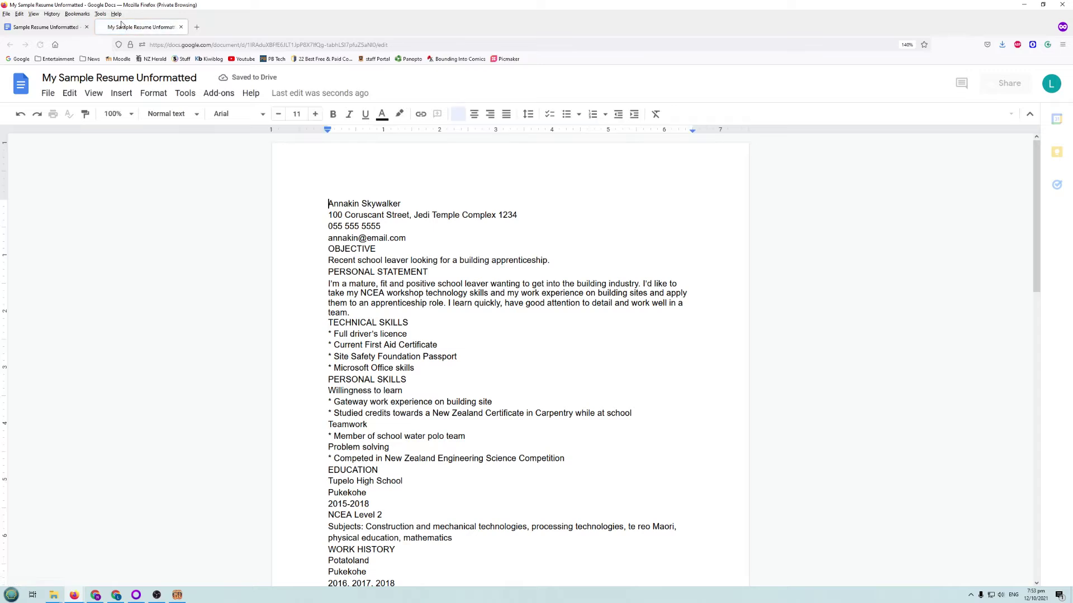
- Close the original Sample Resume Unformatted, and reopen My Sample Resume Unformatted from the Google Docs home page
{"action": "left_click", "coordinate": [56, 26]}
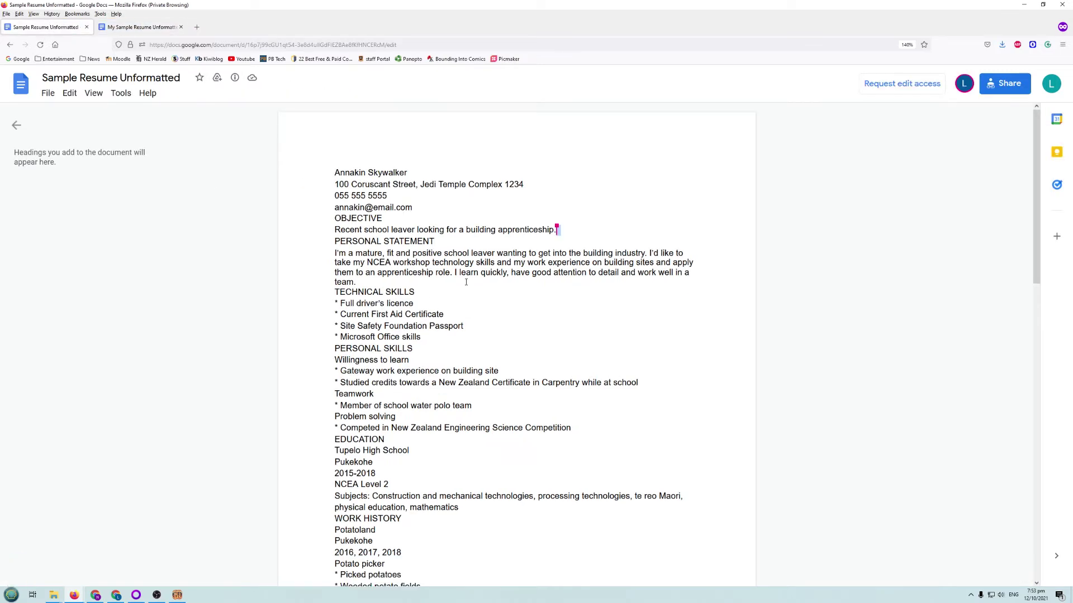
{"action": "left_click", "coordinate": [85, 27]}
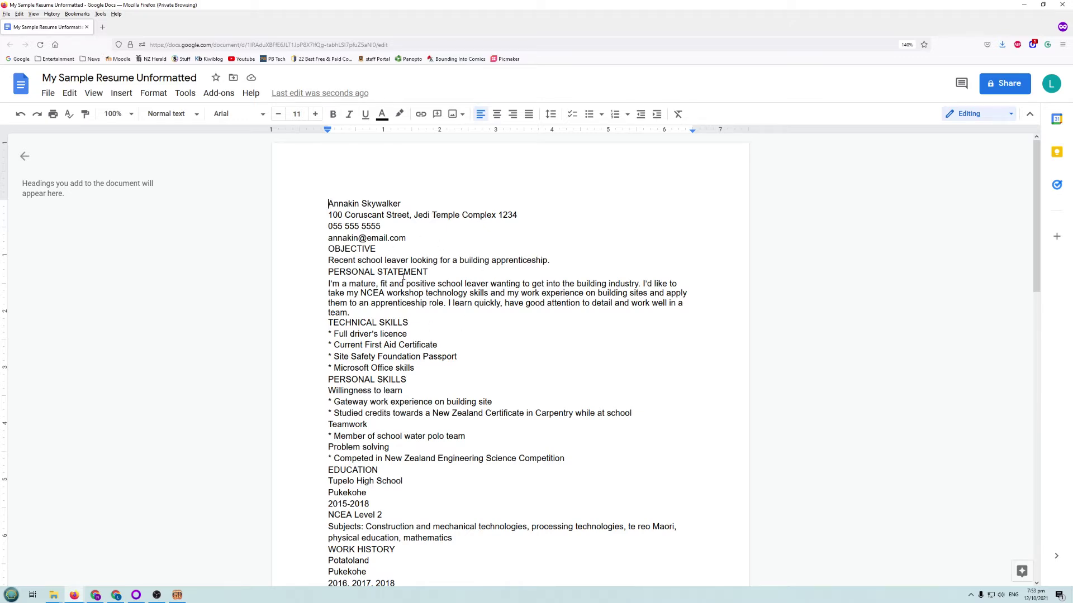
{"action": "left_click", "coordinate": [21, 88]}
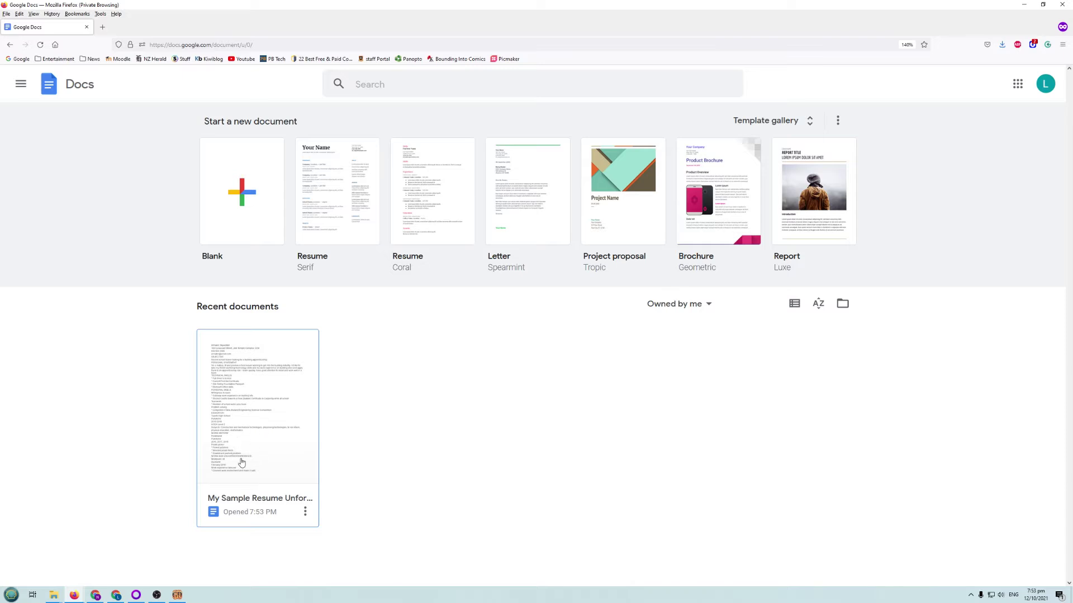
{"action": "left_click", "coordinate": [274, 421]}
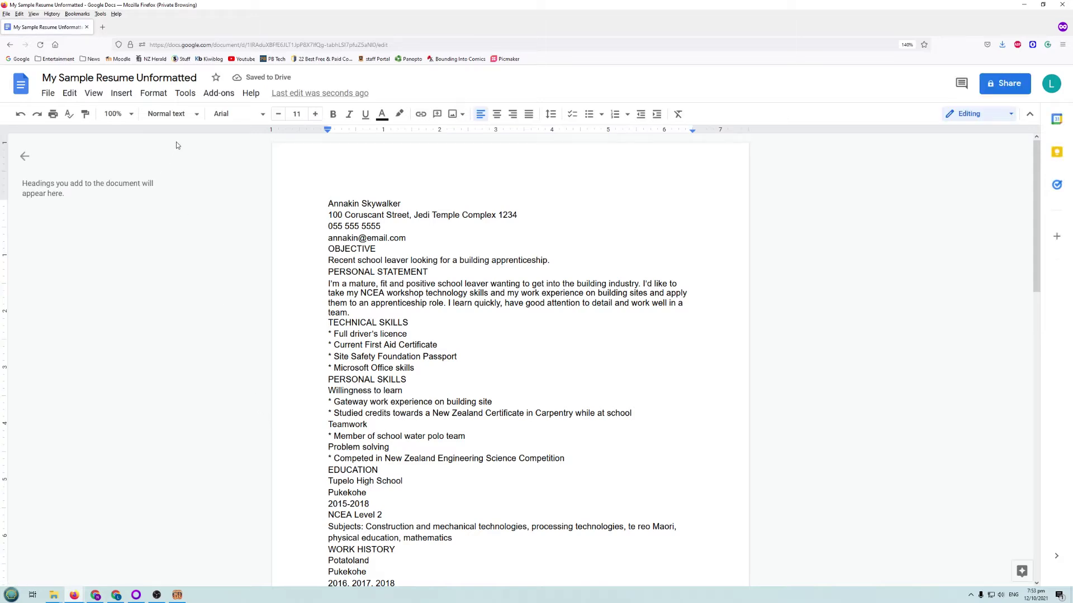
- Go to google.com, switch to Google Drive and open My Sample Resume Unformatted from the My Drive files
{"action": "left_click", "coordinate": [201, 44]}
{"action": "type", "text": "google.com/"}
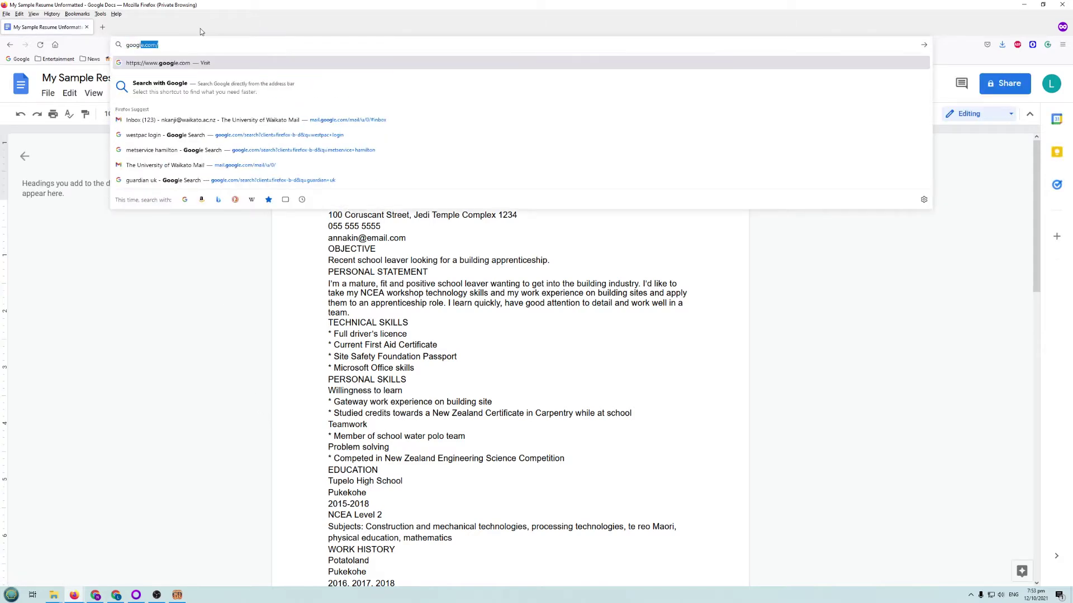
{"action": "key", "text": "Return"}
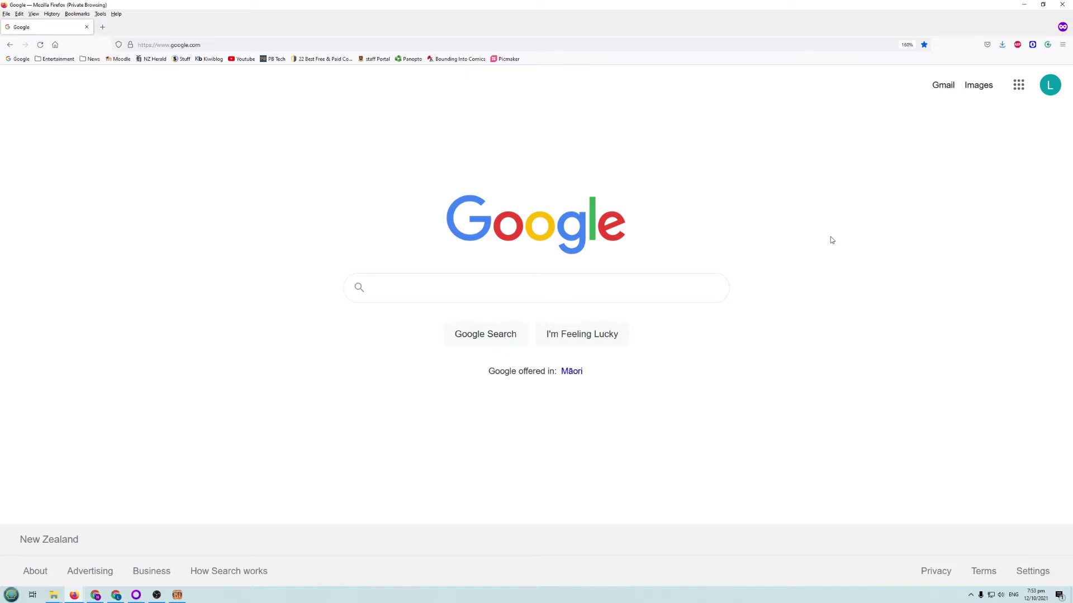
{"action": "left_click", "coordinate": [1017, 88]}
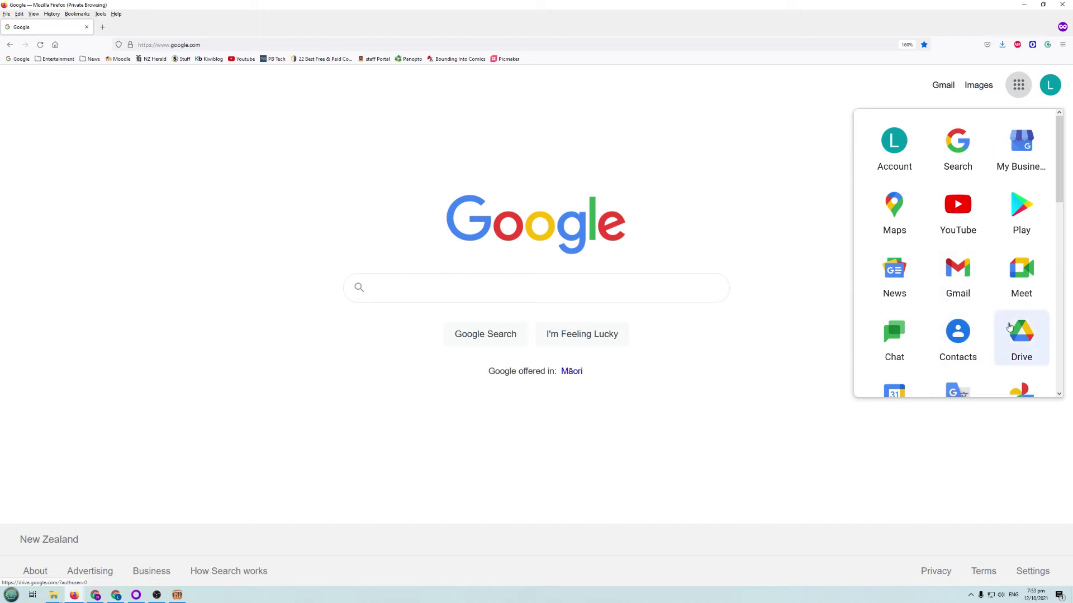
{"action": "left_click", "coordinate": [1009, 327]}
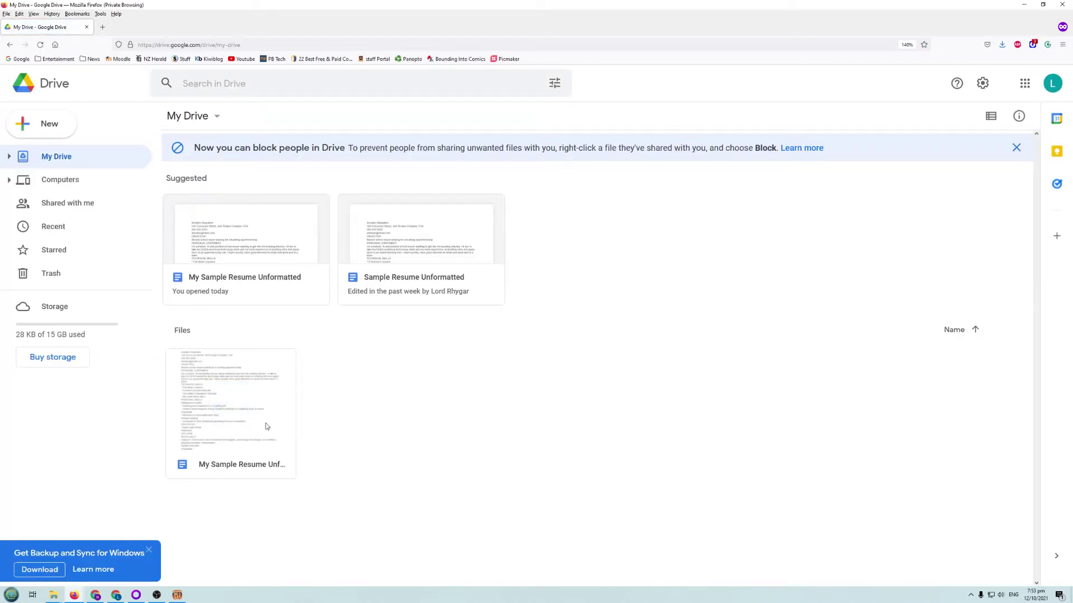
{"action": "double_click", "coordinate": [237, 403]}
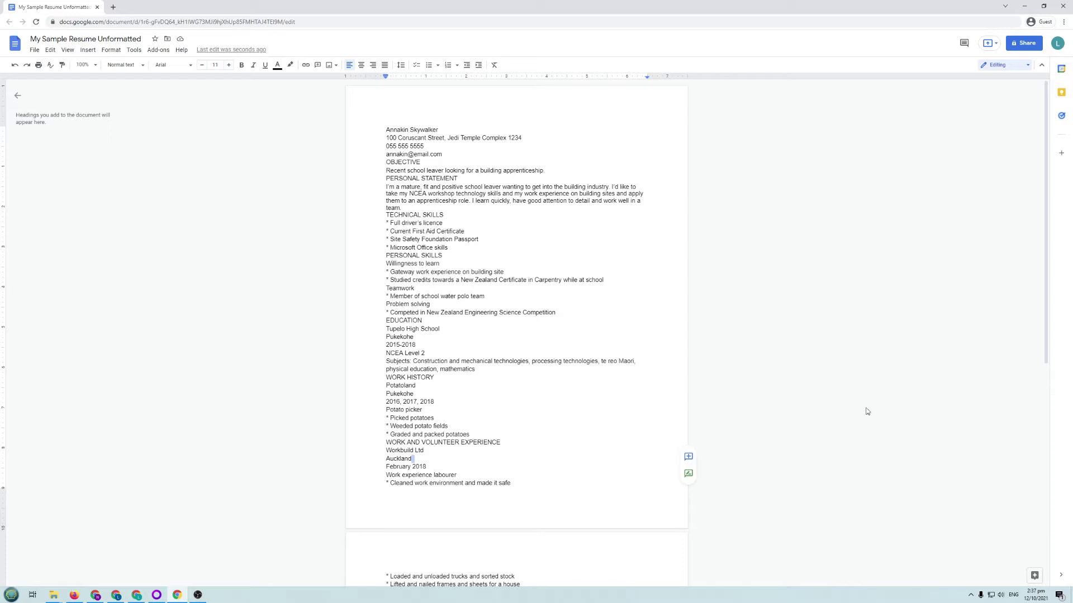
- Try enlarging the resume's name line by raising the font size to 16 without selecting it, enter trial text before the name and delete it
{"action": "left_click", "coordinate": [470, 329]}
{"action": "left_click", "coordinate": [385, 130]}
{"action": "left_click", "coordinate": [229, 65]}
{"action": "left_click", "coordinate": [229, 66]}
{"action": "type", "text": "gfghhf"}
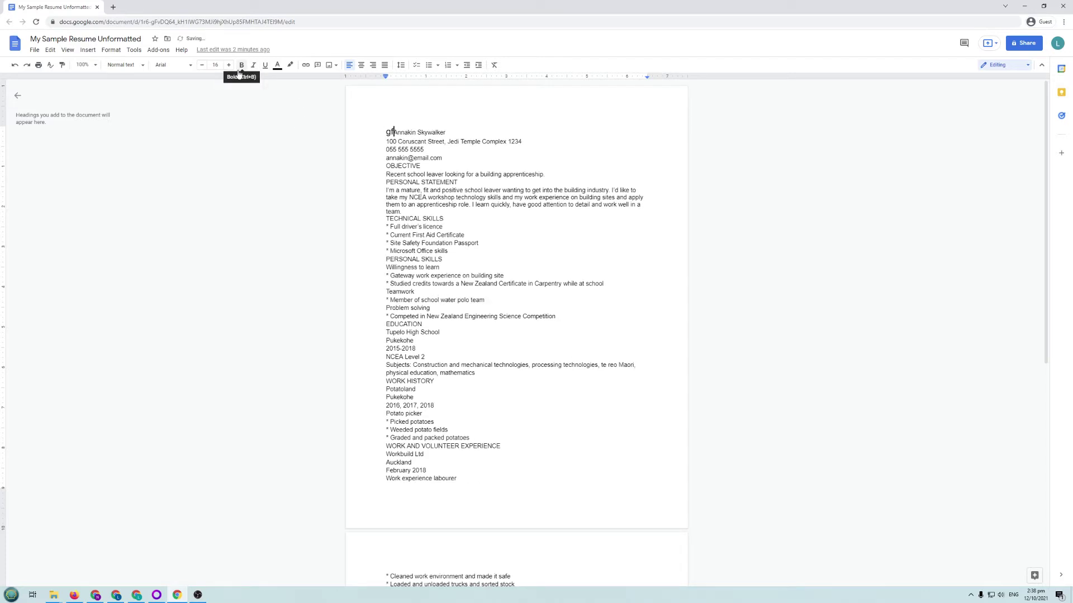
{"action": "key", "text": "BackSpace"}
{"action": "key", "text": "BackSpace"}
{"action": "key", "text": "BackSpace"}
{"action": "key", "text": "BackSpace"}
{"action": "key", "text": "BackSpace"}
{"action": "key", "text": "BackSpace"}
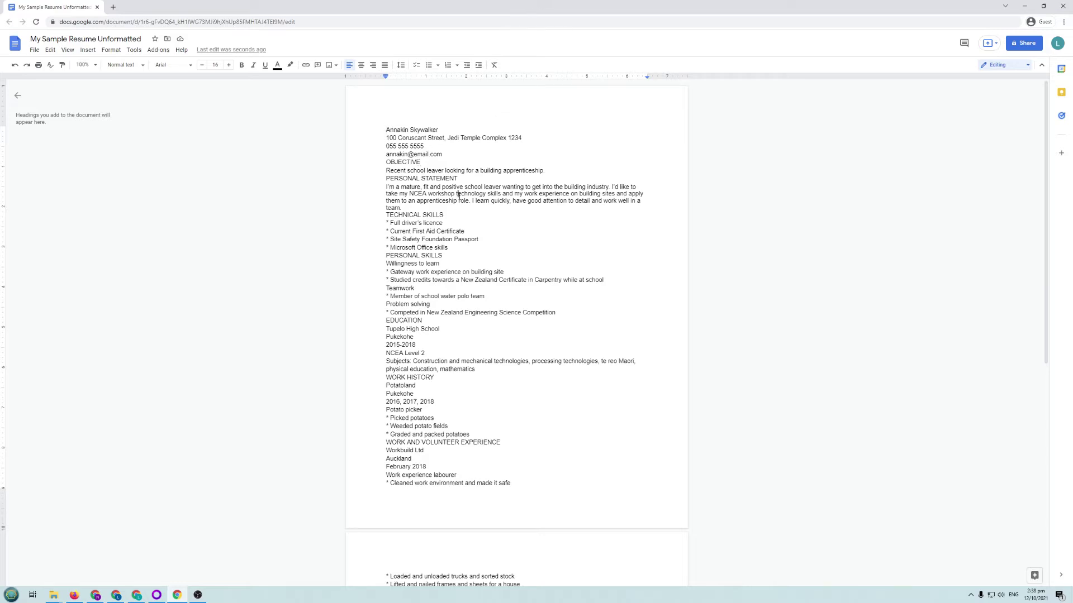
- Select the name line at the top of the resume and increase its font size to 20, and finally to 30
{"action": "left_click_drag", "start_coordinate": [383, 129], "coordinate": [447, 129]}
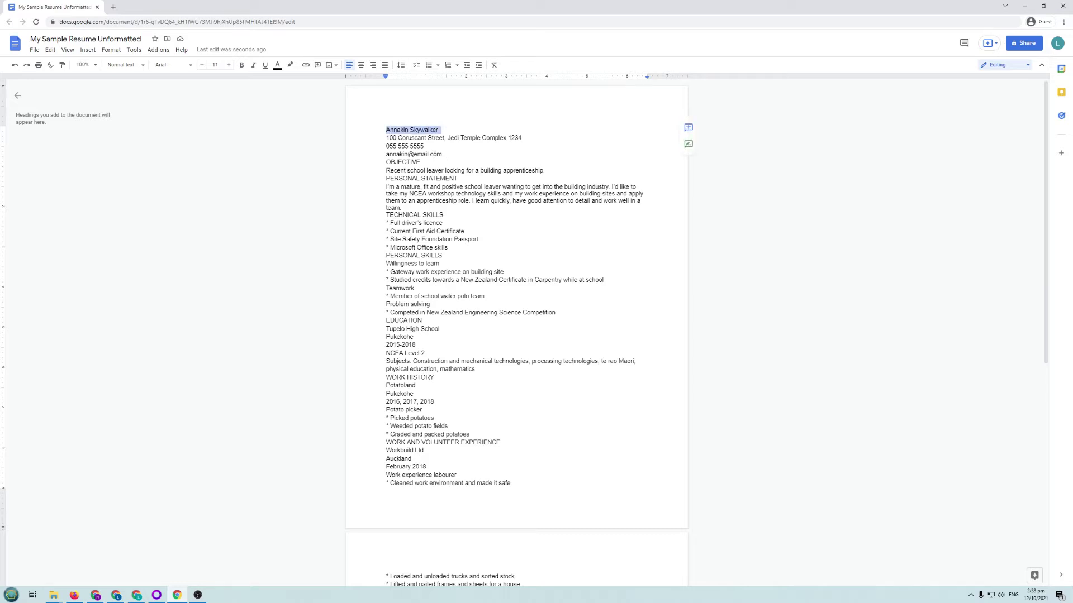
{"action": "left_click", "coordinate": [229, 64]}
{"action": "left_click", "coordinate": [230, 65]}
{"action": "left_click", "coordinate": [229, 64]}
{"action": "left_click", "coordinate": [229, 65]}
{"action": "left_click", "coordinate": [229, 64]}
{"action": "left_click", "coordinate": [229, 64]}
{"action": "left_click", "coordinate": [229, 65]}
{"action": "left_click", "coordinate": [229, 65]}
{"action": "left_click", "coordinate": [229, 64]}
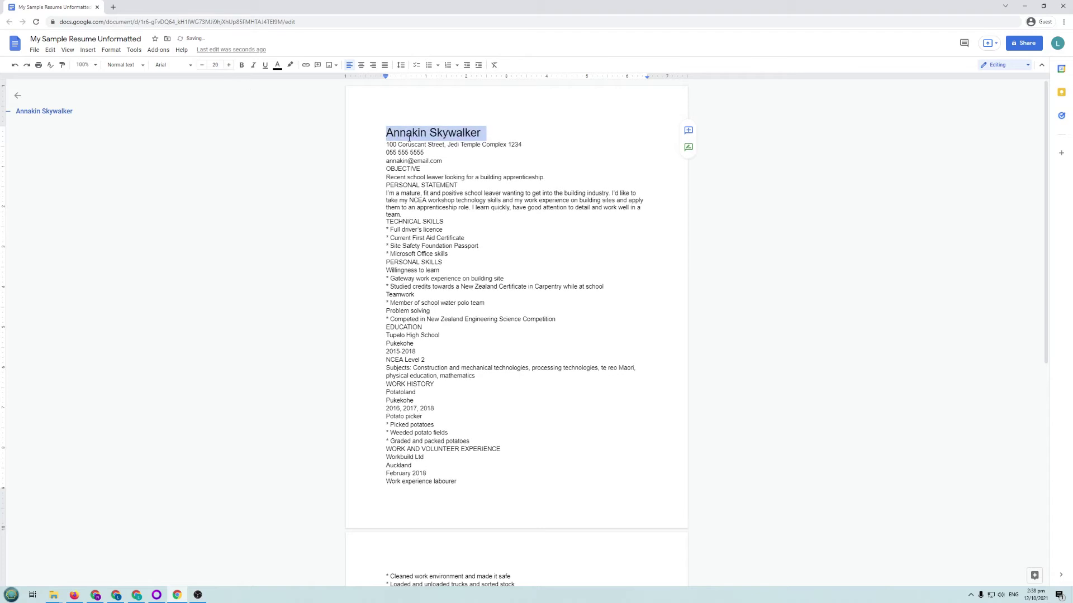
{"action": "left_click", "coordinate": [215, 65]}
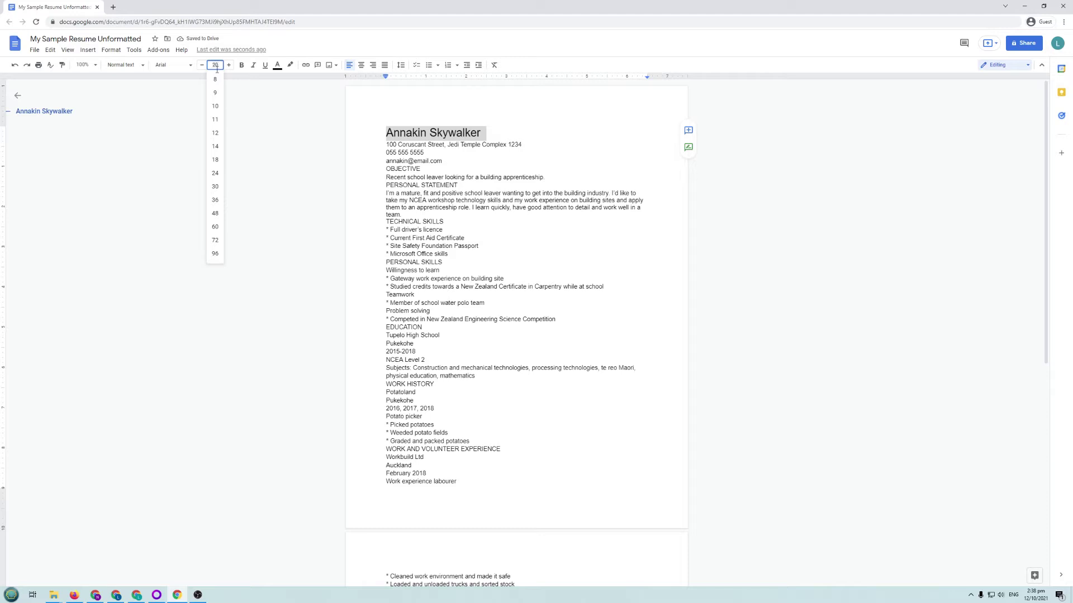
{"action": "left_click", "coordinate": [215, 186]}
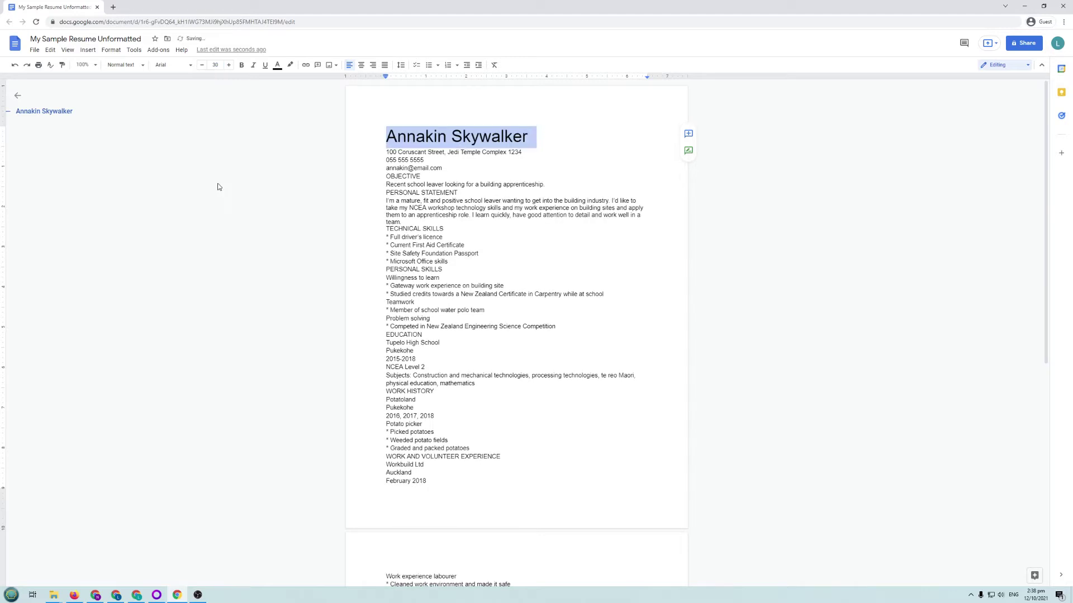
- Set the name line's font size to 23, reselect the line and raise its font size to 36
{"action": "left_click", "coordinate": [215, 65]}
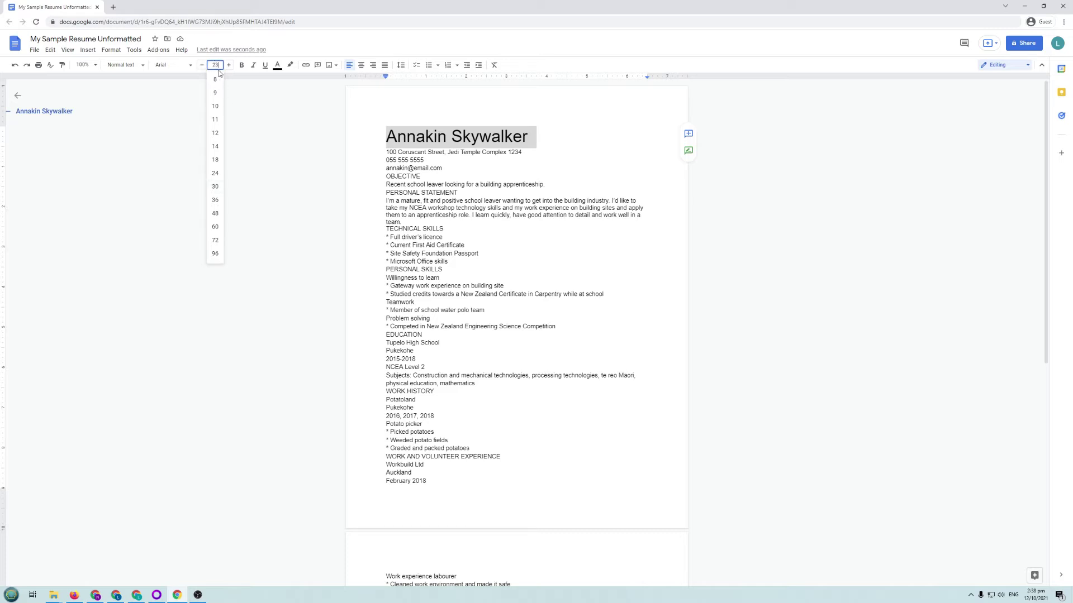
{"action": "key", "text": "Return"}
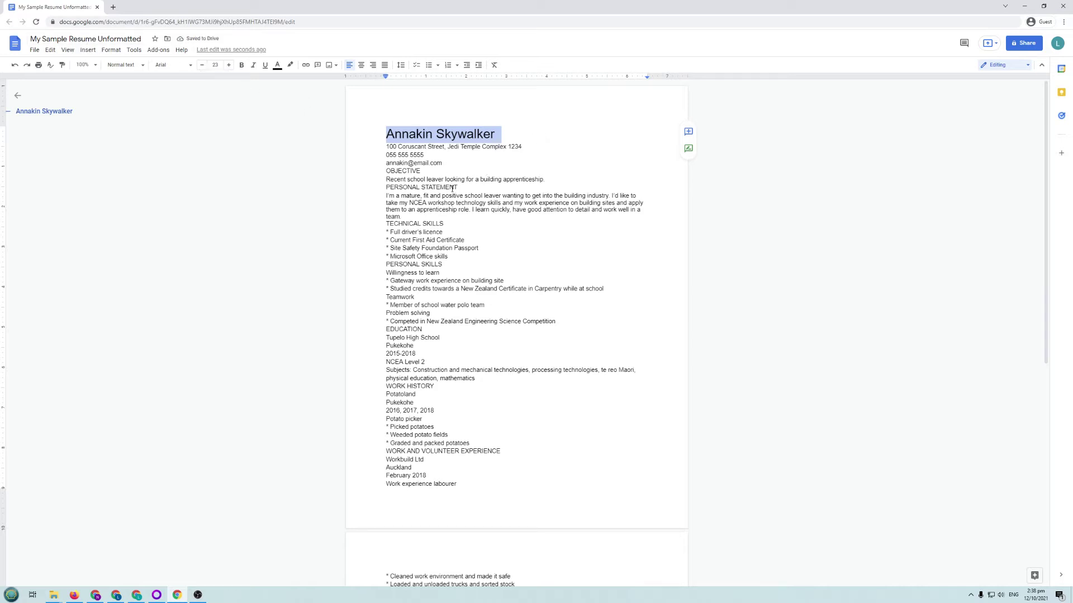
{"action": "left_click", "coordinate": [444, 162]}
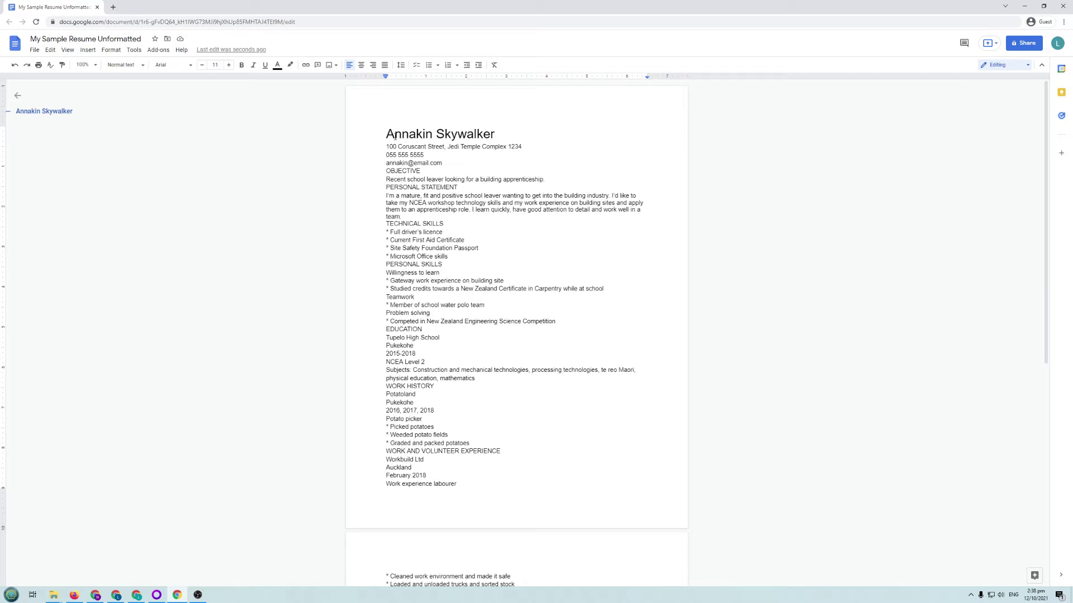
{"action": "left_click_drag", "start_coordinate": [389, 136], "coordinate": [508, 136]}
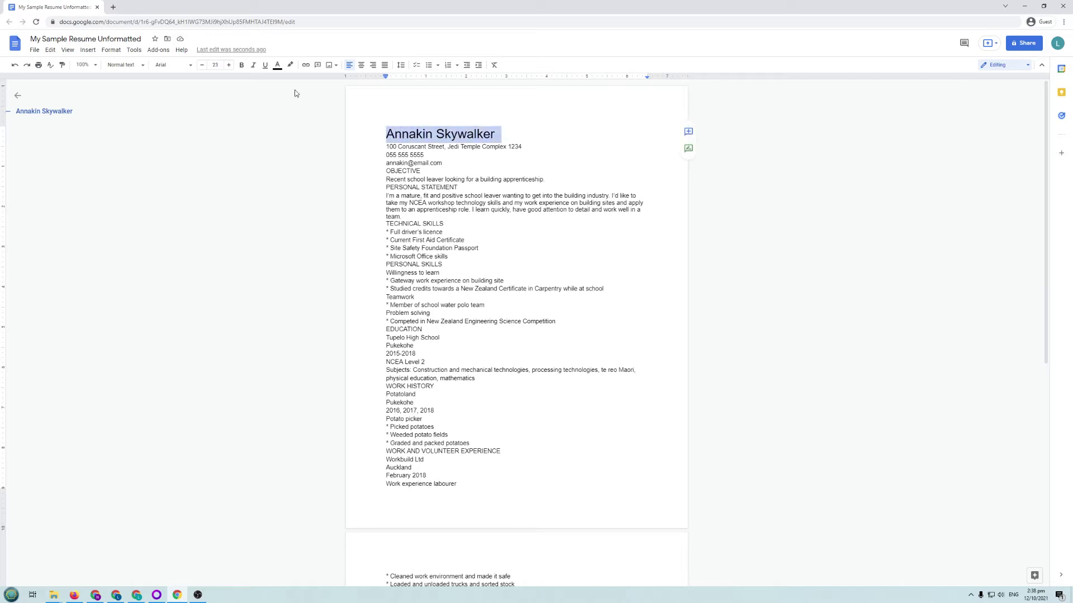
{"action": "left_click", "coordinate": [216, 65]}
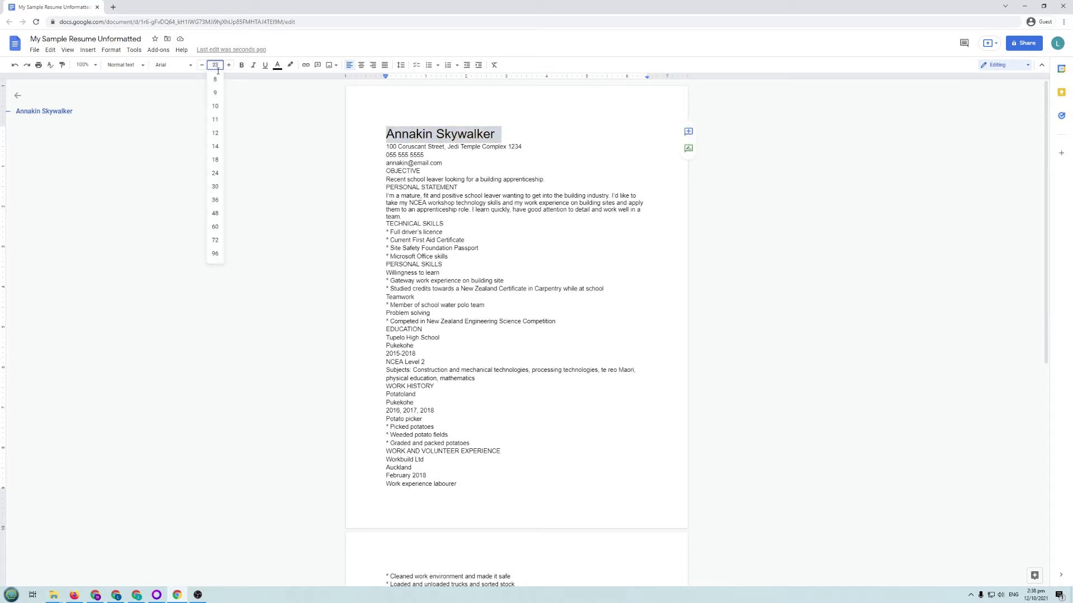
{"action": "left_click", "coordinate": [215, 200]}
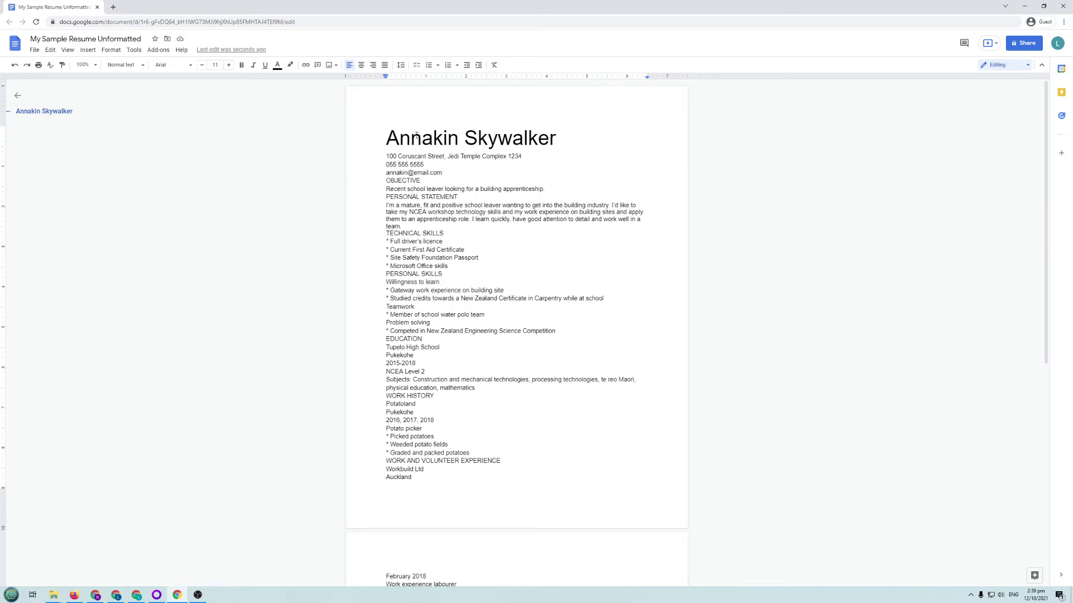
- Place the cursor before the name, browse the full catalogue of additional fonts and close it without adding any
{"action": "left_click", "coordinate": [385, 138]}
{"action": "left_click", "coordinate": [171, 68]}
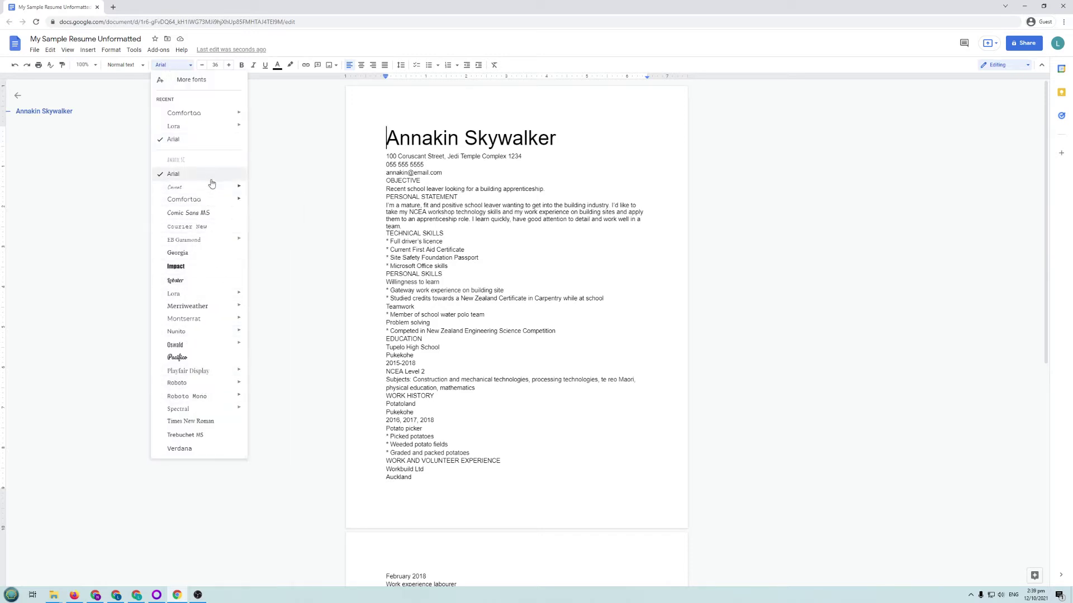
{"action": "left_click", "coordinate": [215, 81]}
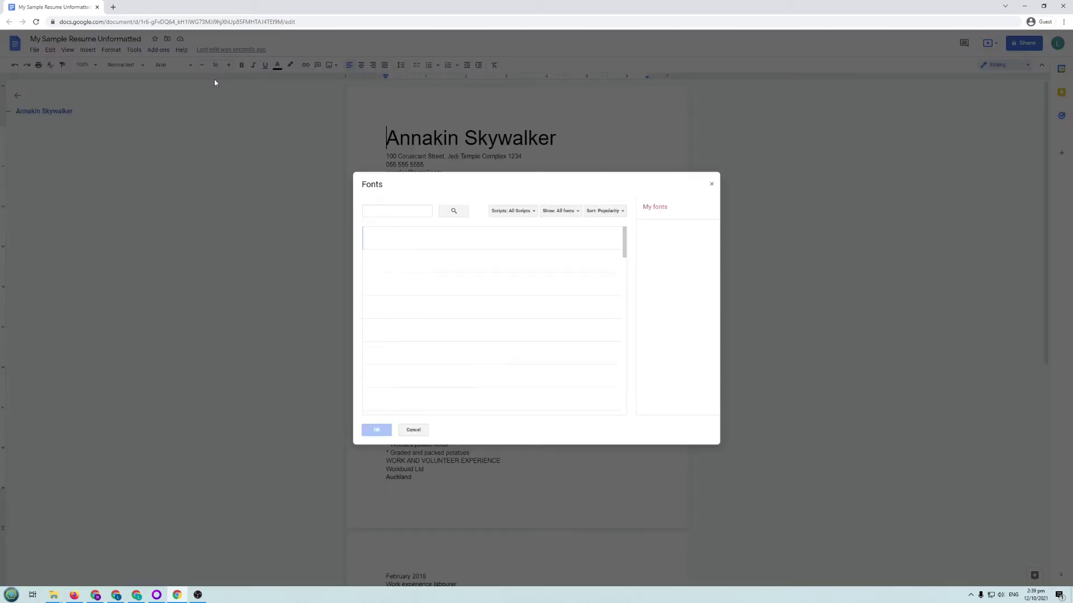
{"action": "scroll", "coordinate": [485, 296], "scroll_direction": "down", "scroll_amount": 10}
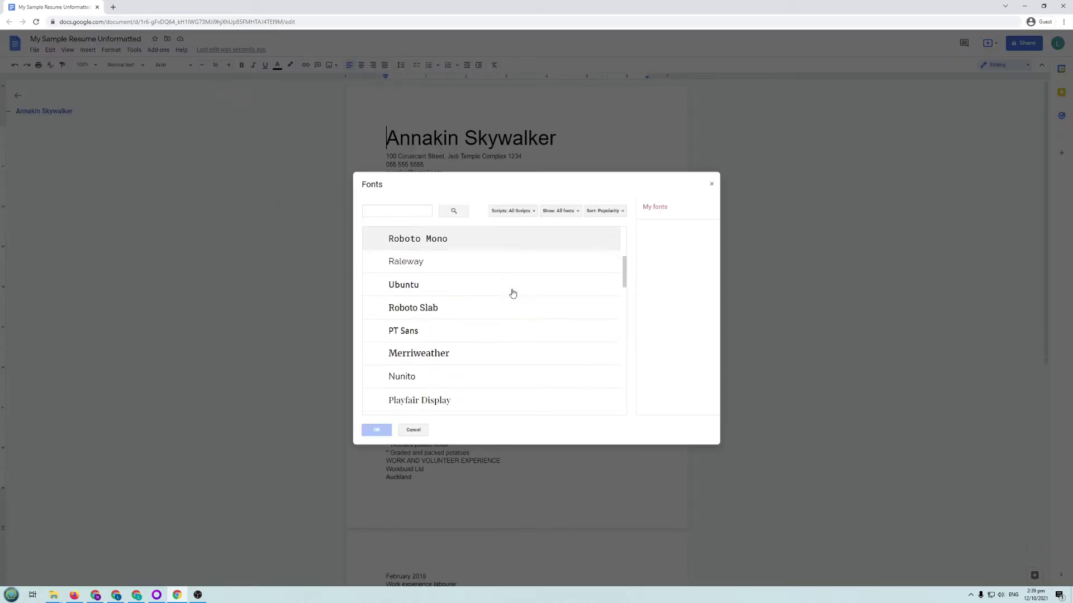
{"action": "scroll", "coordinate": [514, 292], "scroll_direction": "down", "scroll_amount": 6}
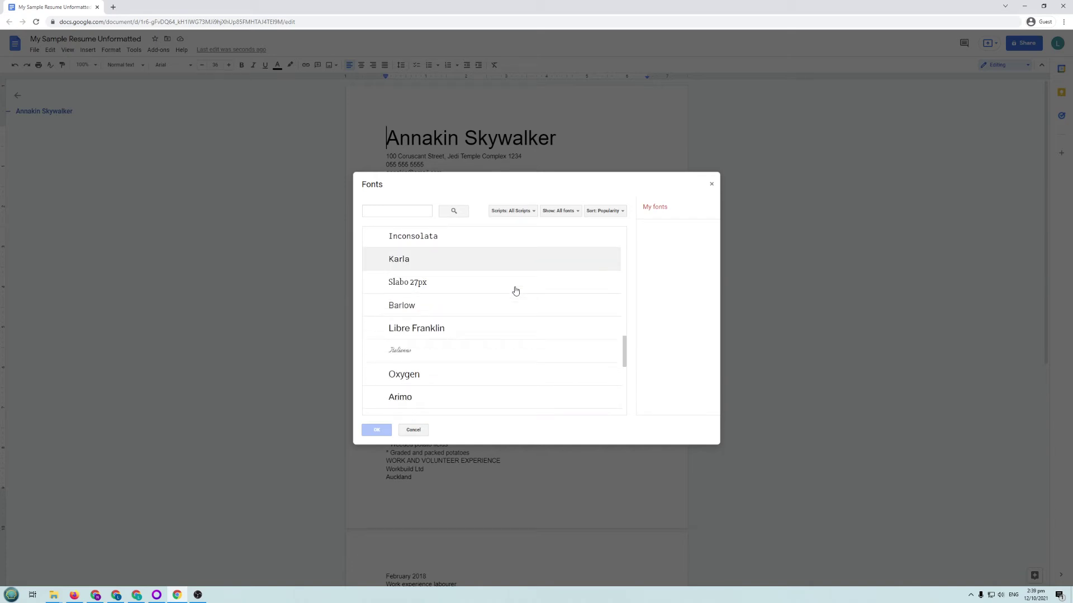
{"action": "left_click_drag", "start_coordinate": [624, 296], "coordinate": [619, 374]}
{"action": "scroll", "coordinate": [532, 361], "scroll_direction": "down", "scroll_amount": 5}
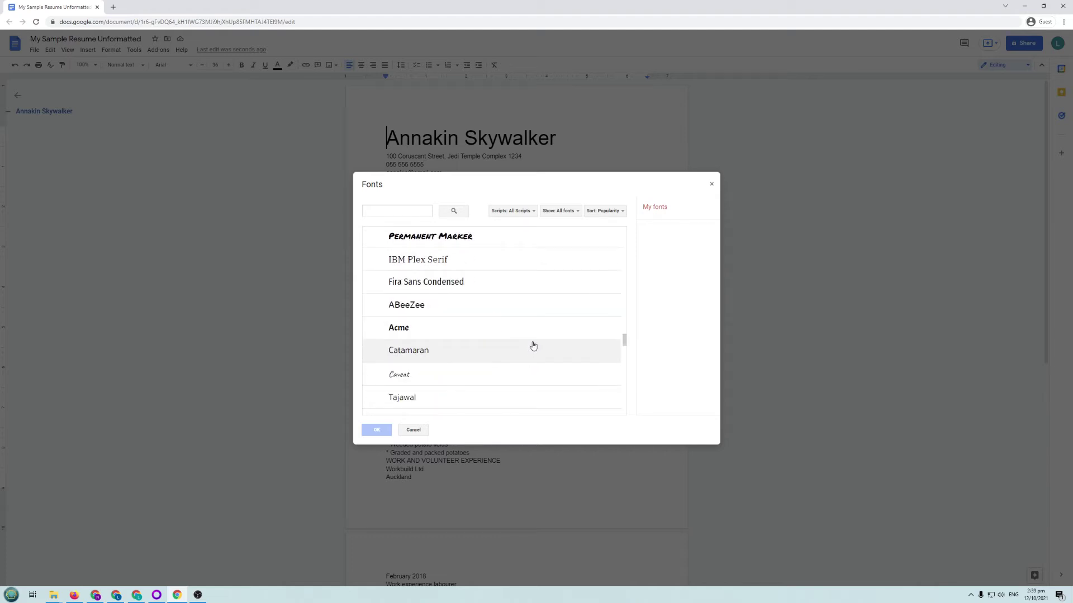
{"action": "left_click", "coordinate": [711, 186]}
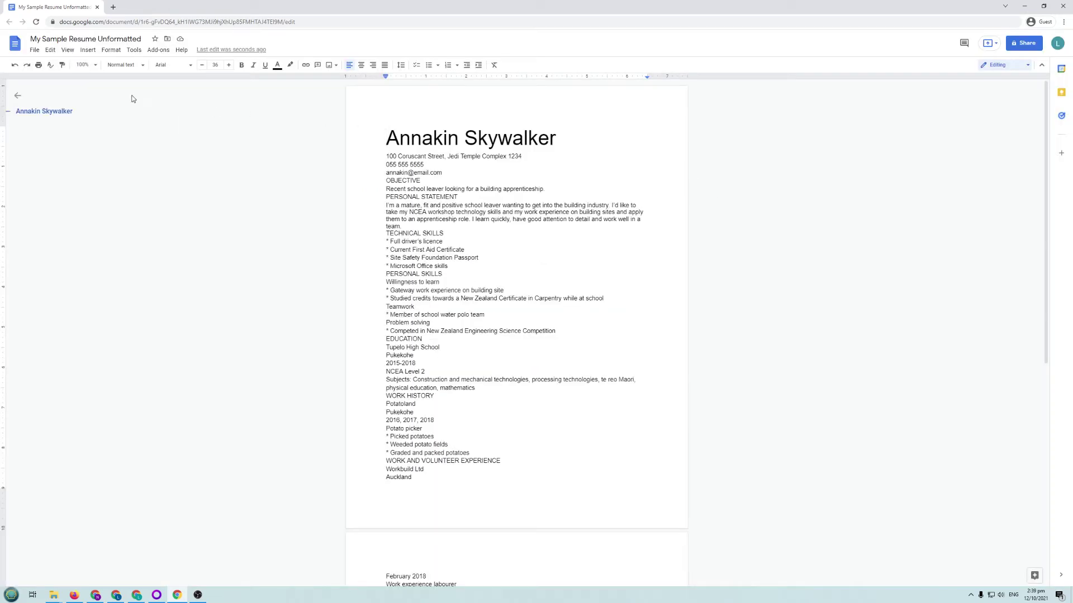
- Try changing the name's font to Comfortaa without selecting it, enter trial text before the name and delete it
{"action": "left_click", "coordinate": [174, 67]}
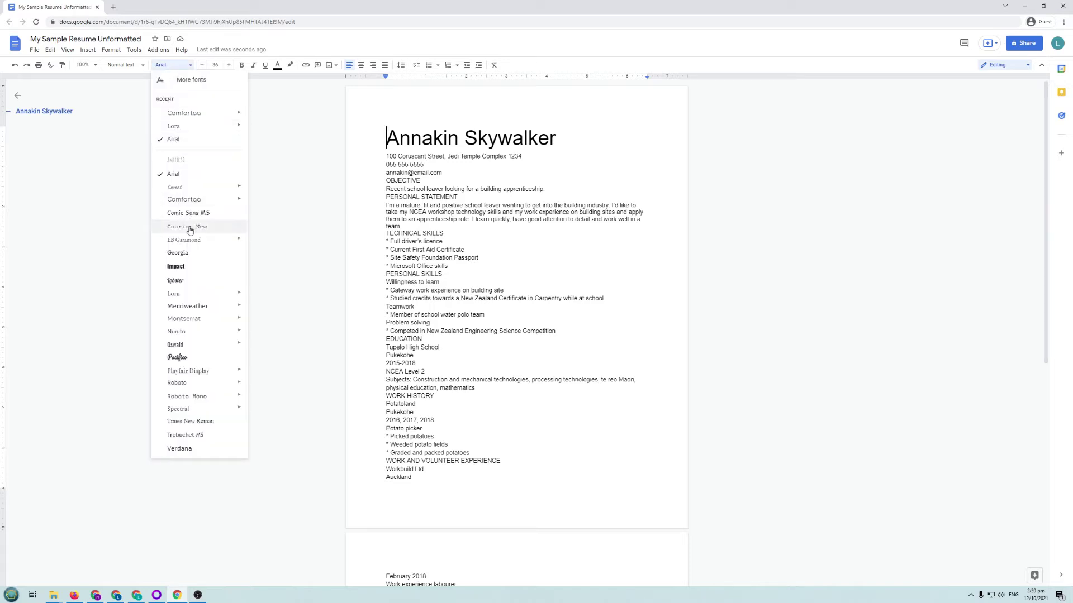
{"action": "left_click", "coordinate": [187, 201]}
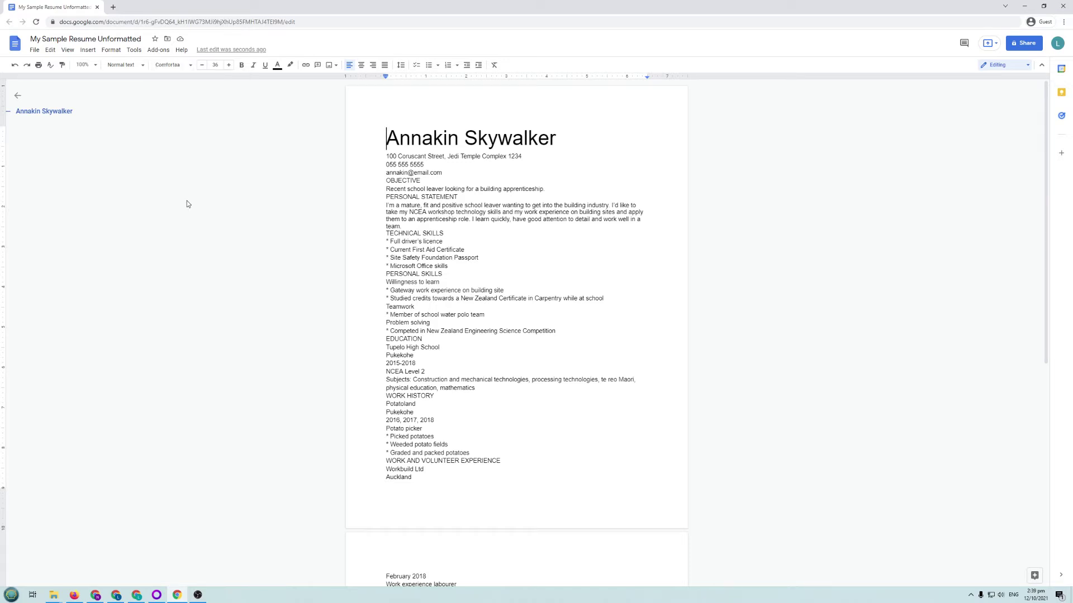
{"action": "type", "text": "gdfgdfgdg"}
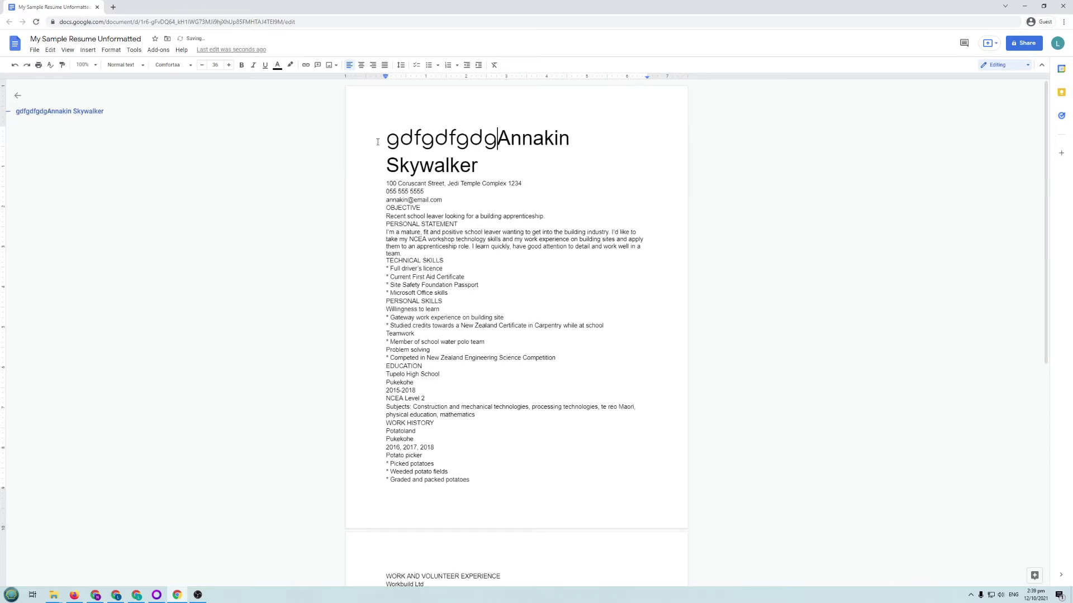
{"action": "key", "text": "BackSpace"}
{"action": "key", "text": "BackSpace"}
{"action": "key", "text": "BackSpace"}
{"action": "key", "text": "BackSpace"}
{"action": "key", "text": "BackSpace"}
{"action": "key", "text": "BackSpace"}
{"action": "key", "text": "BackSpace"}
{"action": "key", "text": "BackSpace"}
{"action": "key", "text": "BackSpace"}
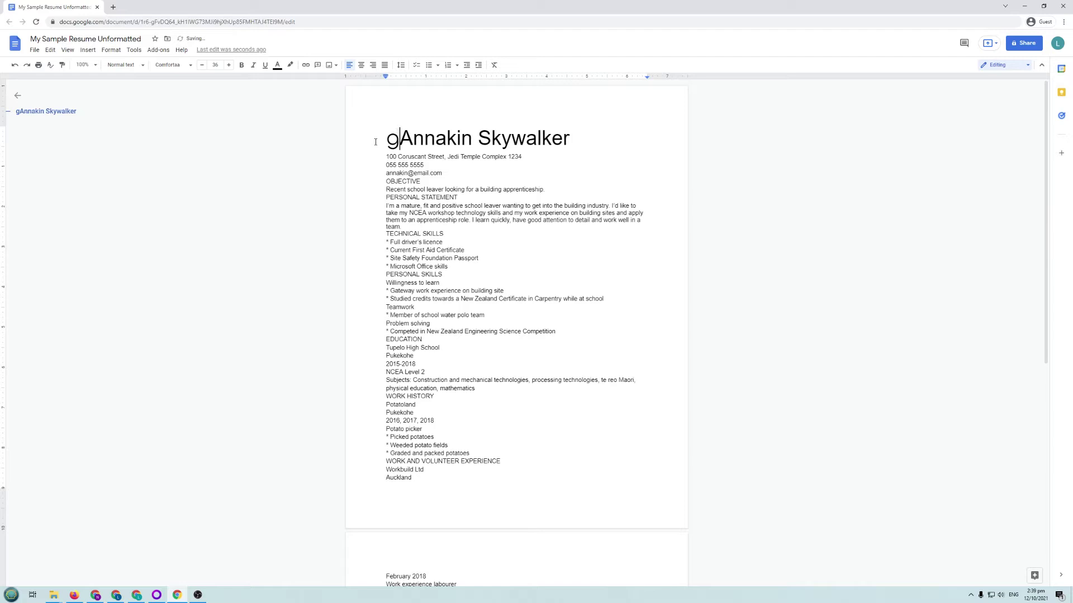
- Select the name line at the top of the resume and change its font to Comfortaa
{"action": "left_click_drag", "start_coordinate": [388, 136], "coordinate": [564, 138]}
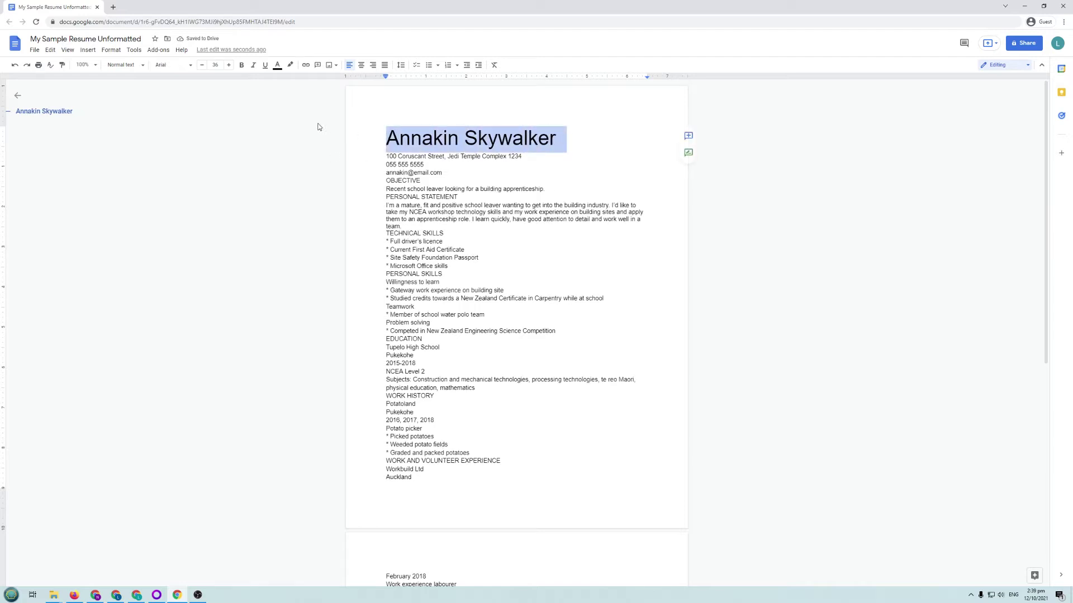
{"action": "left_click", "coordinate": [187, 66]}
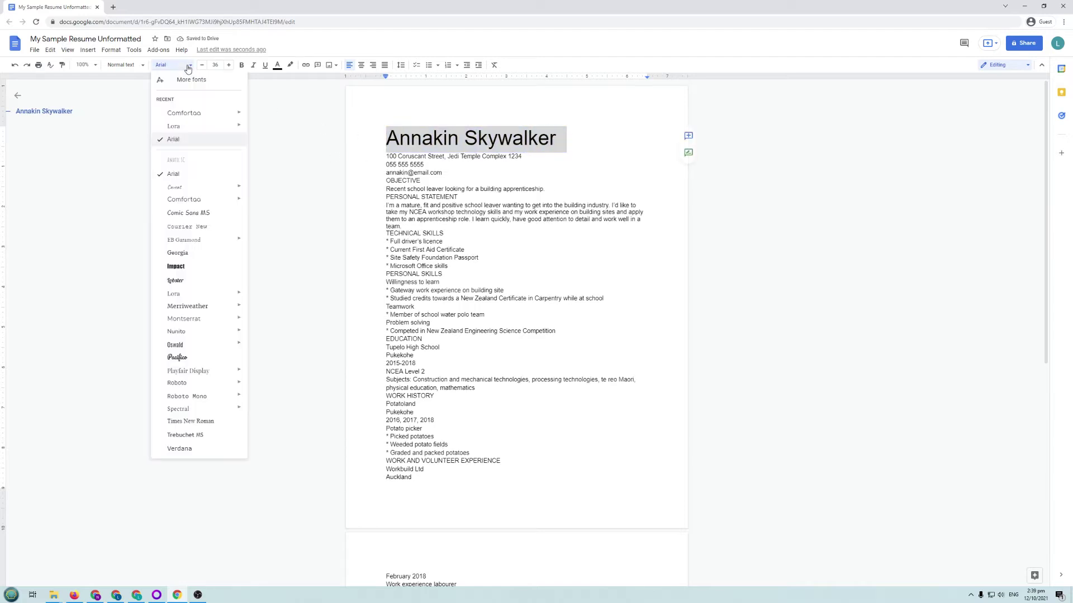
{"action": "left_click", "coordinate": [183, 201]}
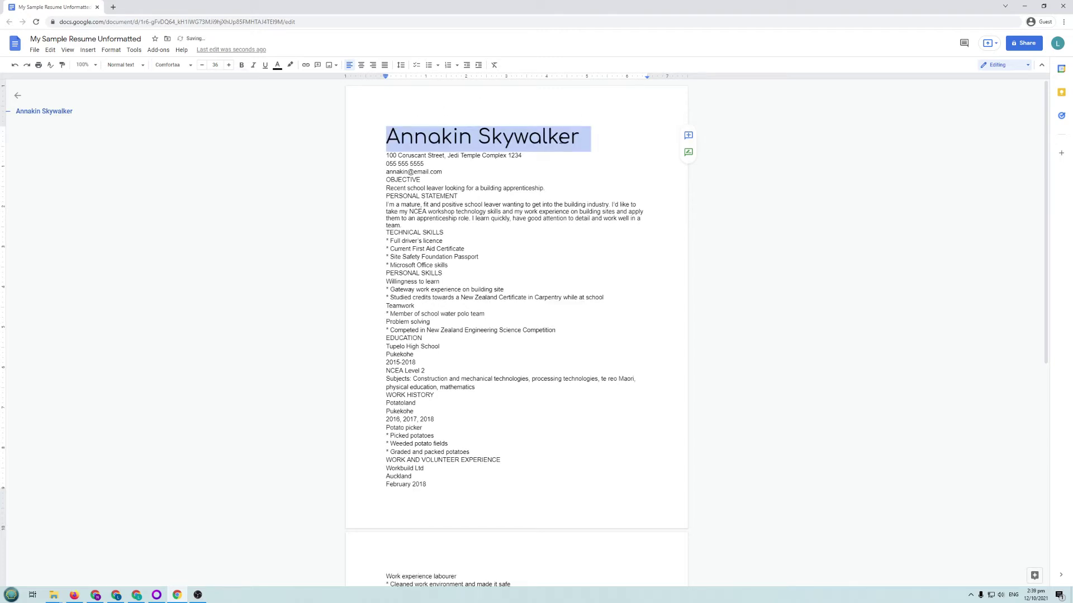
{"action": "left_click", "coordinate": [487, 212]}
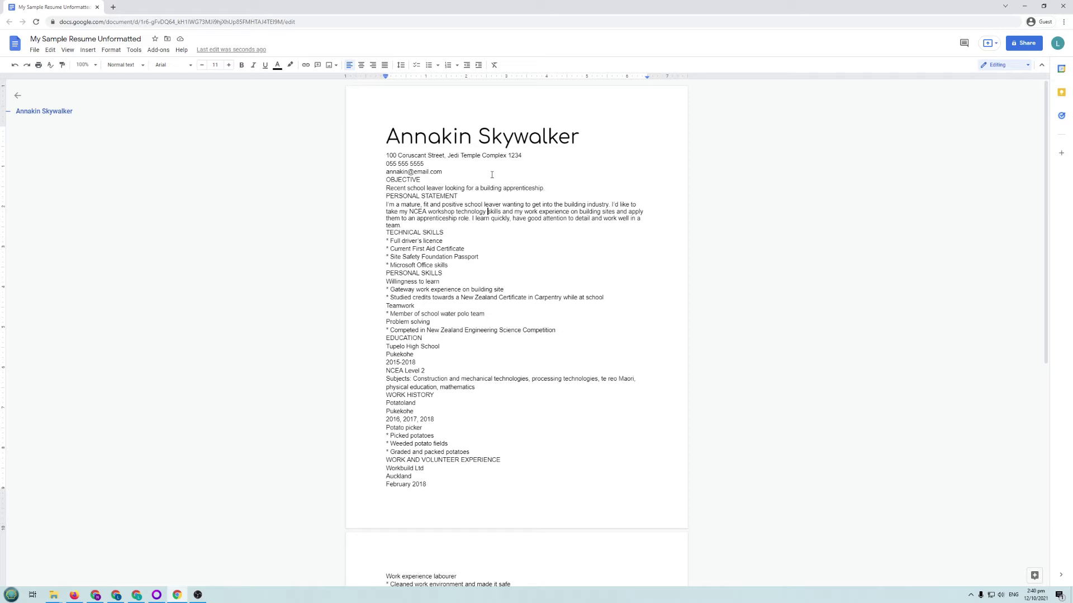
- Practise selecting the resume's entire text, once by sweeping from the name to the last line and once with Select all, clearing each selection
{"action": "left_click_drag", "start_coordinate": [387, 136], "coordinate": [494, 577]}
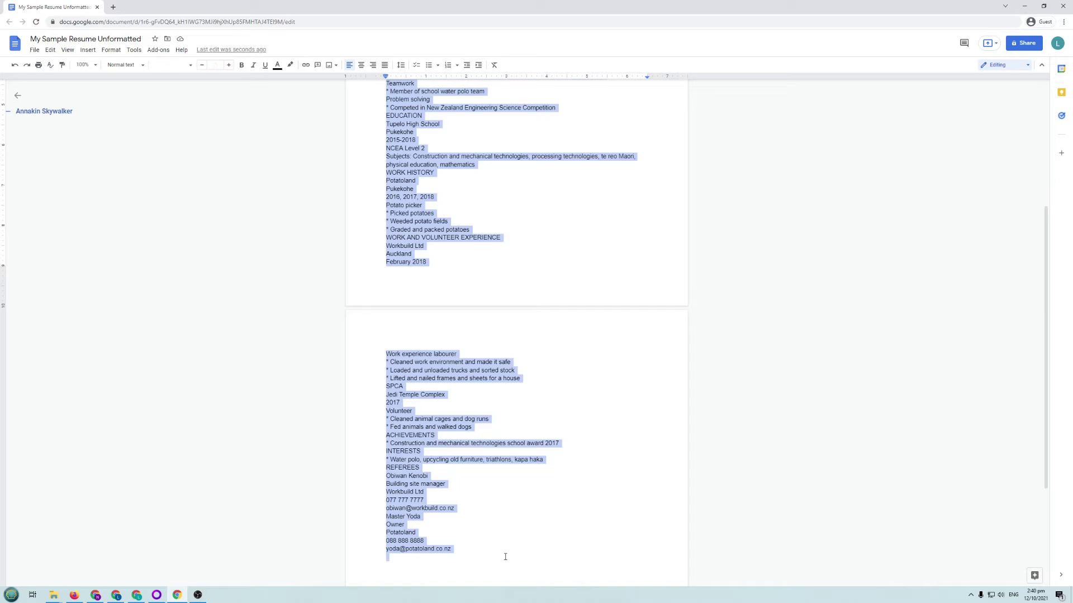
{"action": "left_click", "coordinate": [515, 276]}
{"action": "scroll", "coordinate": [508, 285], "scroll_direction": "up", "scroll_amount": 4}
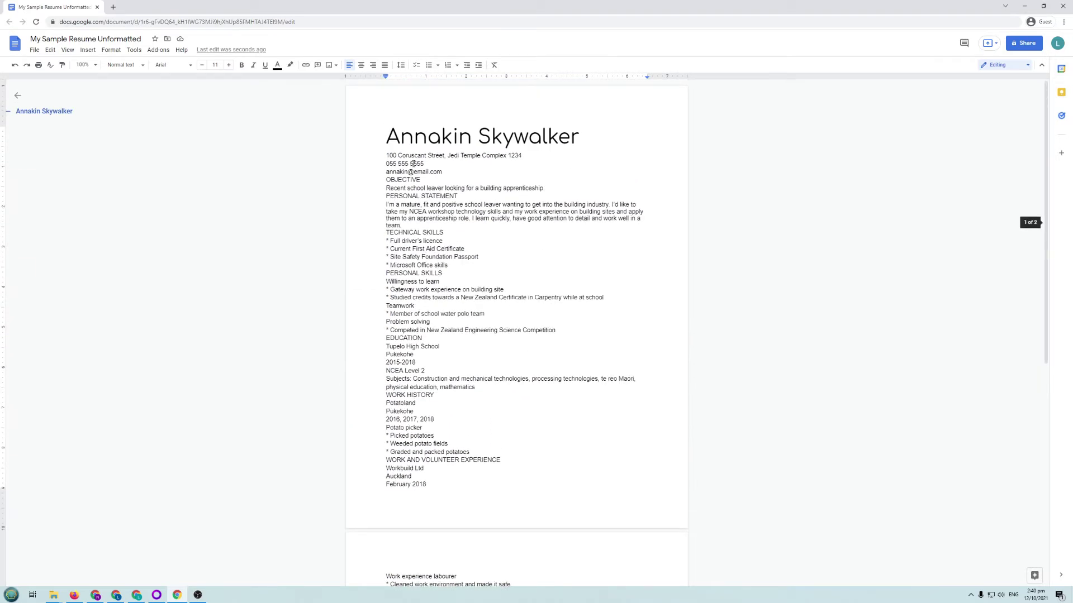
{"action": "key", "text": "ctrl+Home"}
{"action": "scroll", "coordinate": [497, 382], "scroll_direction": "down", "scroll_amount": 7}
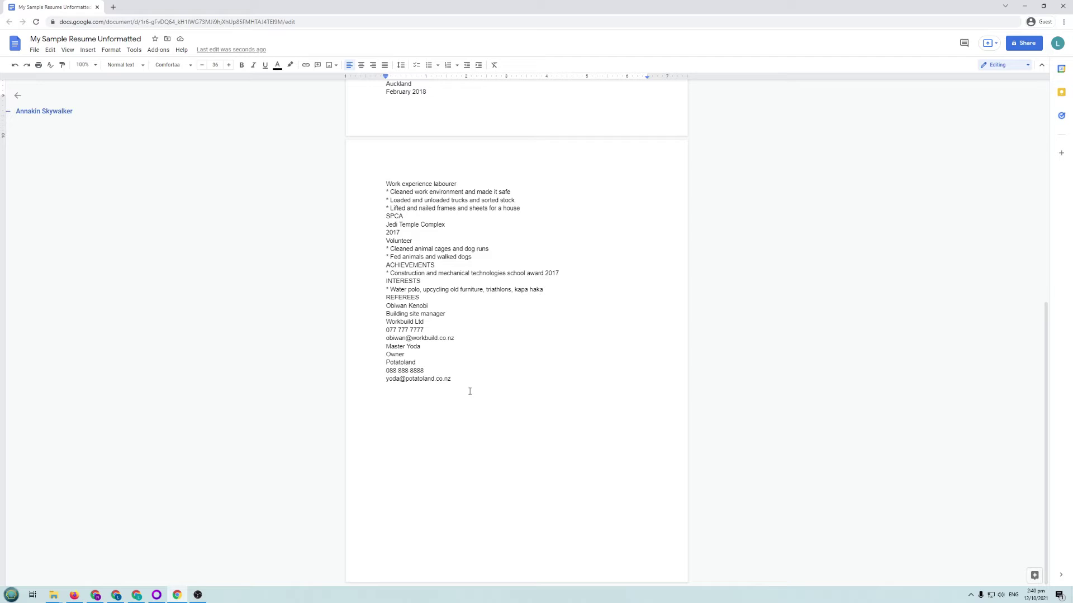
{"action": "key", "text": "ctrl+a"}
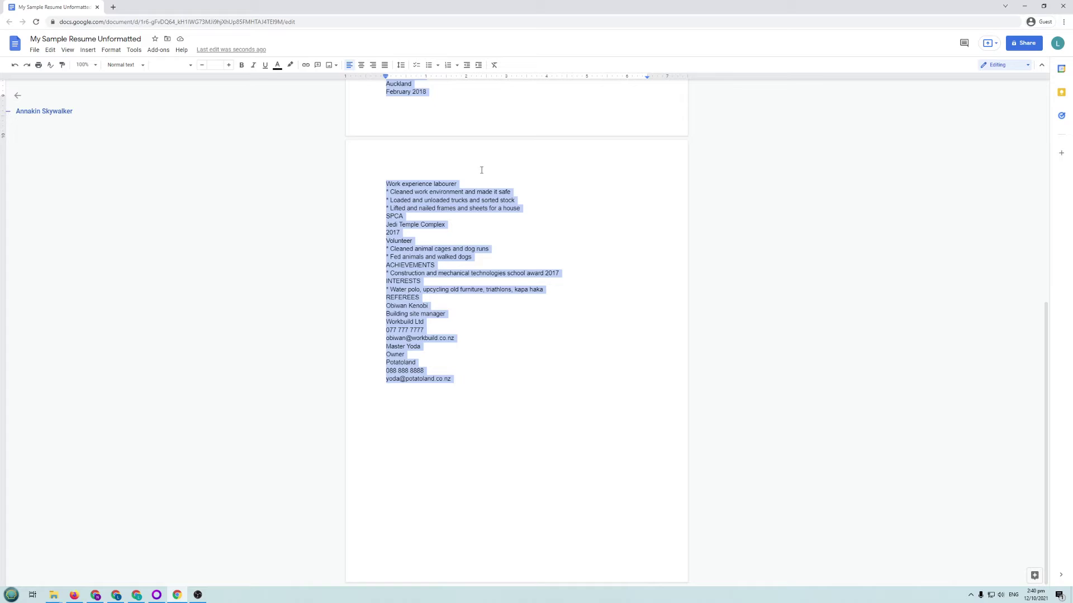
{"action": "left_click", "coordinate": [455, 230]}
{"action": "scroll", "coordinate": [467, 184], "scroll_direction": "up", "scroll_amount": 5}
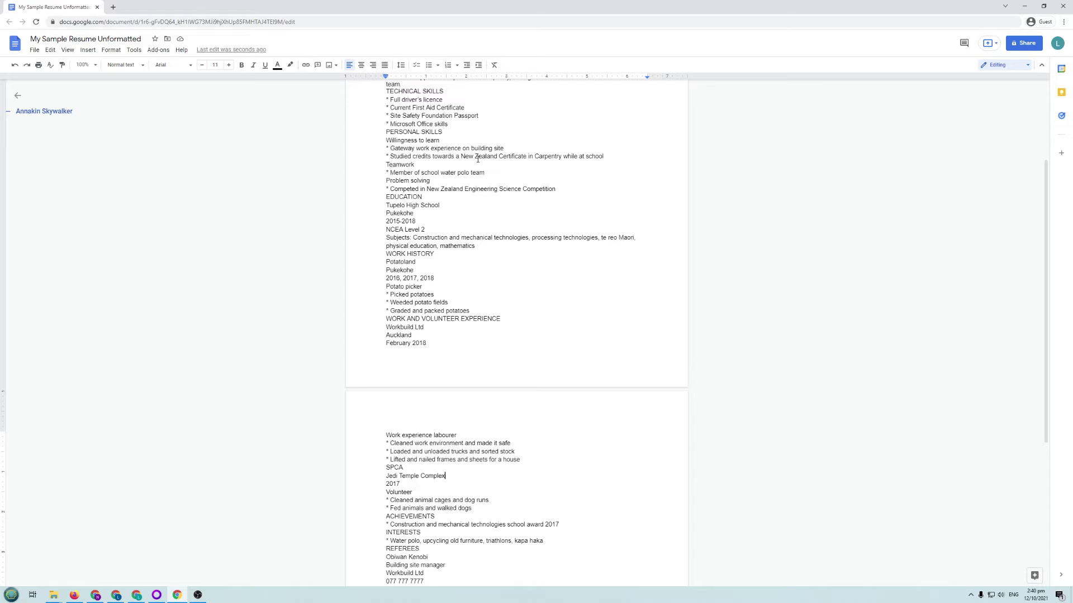
- Select all text in the resume, change its font to Comfortaa and clear the selection
{"action": "key", "text": "ctrl+a"}
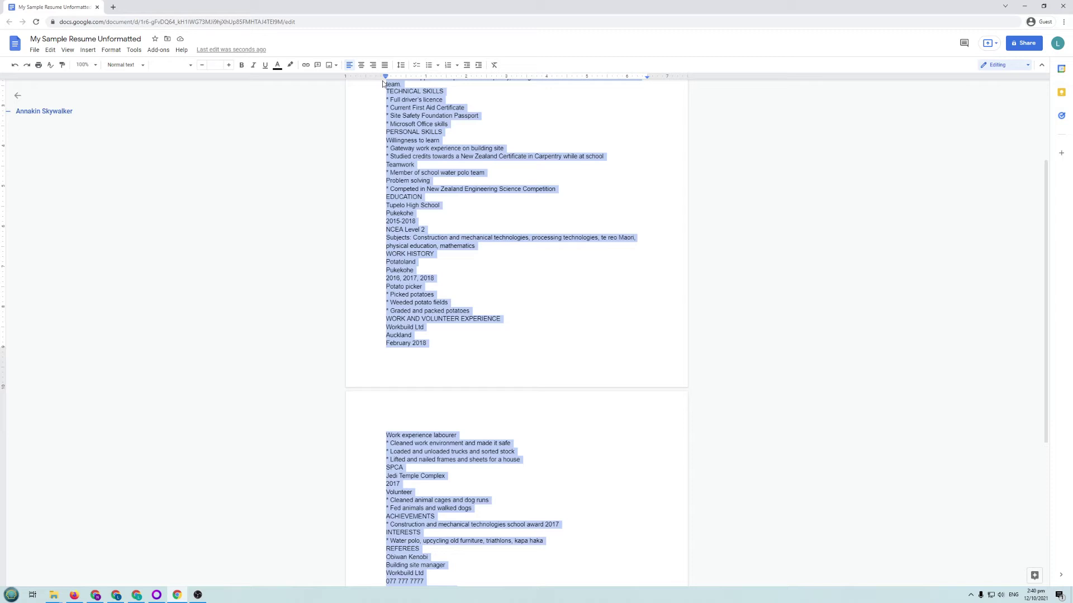
{"action": "left_click", "coordinate": [134, 65]}
{"action": "mouse_move", "coordinate": [164, 116]}
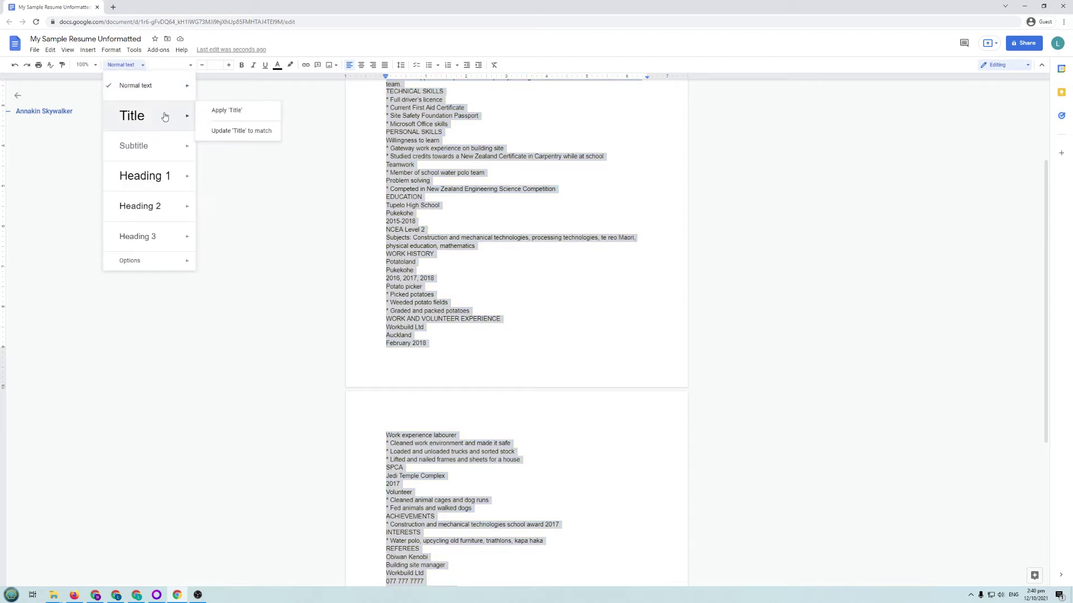
{"action": "left_click", "coordinate": [173, 65]}
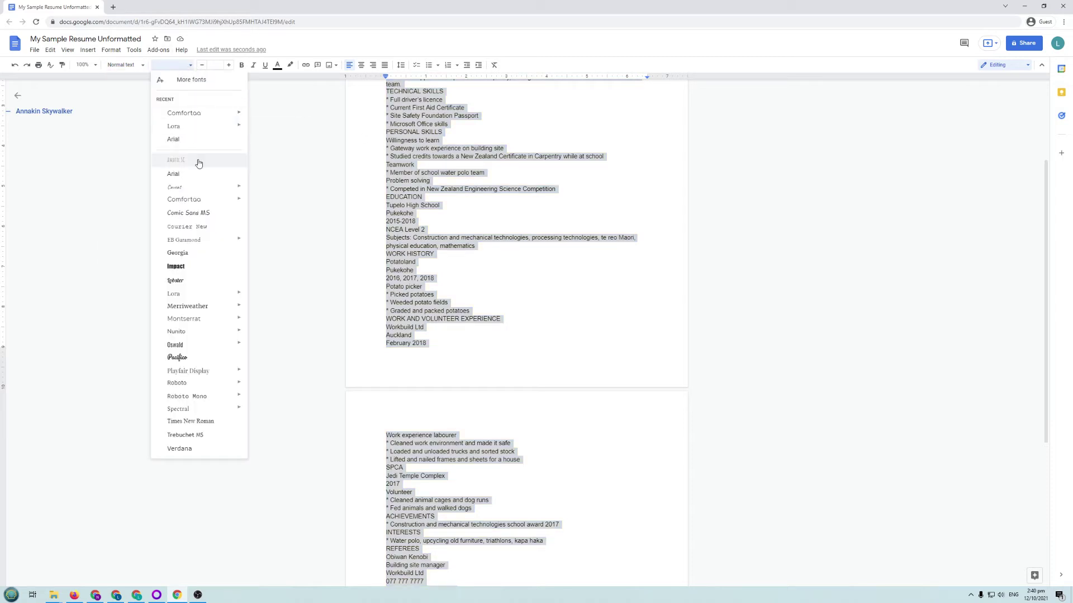
{"action": "left_click", "coordinate": [193, 202]}
{"action": "left_click", "coordinate": [478, 274]}
{"action": "scroll", "coordinate": [556, 263], "scroll_direction": "up", "scroll_amount": 5}
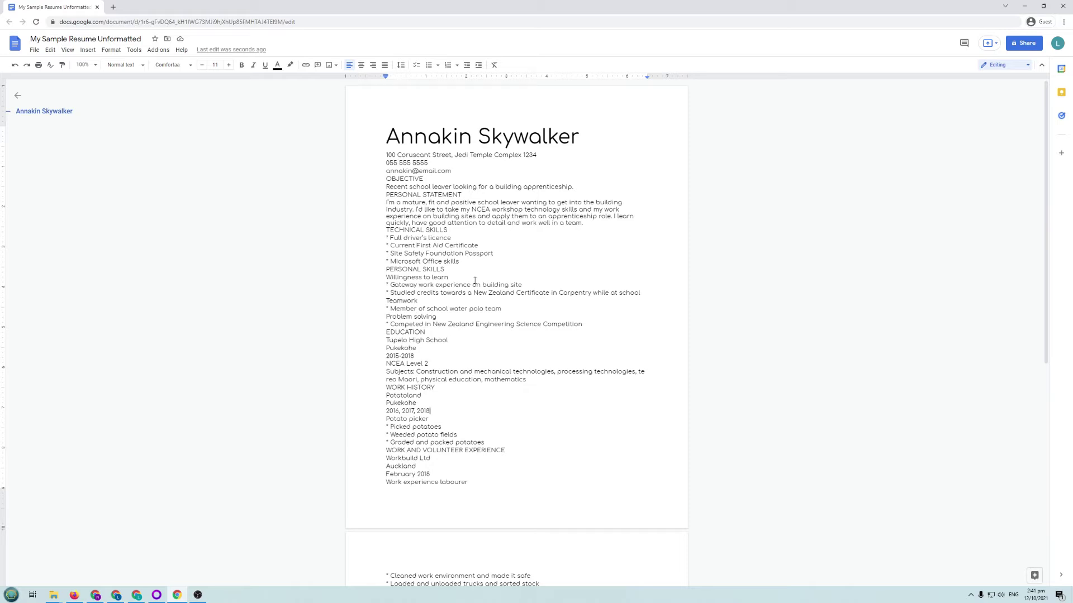
- Zoom the document view to 200%, reduce it to 156% and finally set it to 150%
{"action": "left_click", "coordinate": [85, 65]}
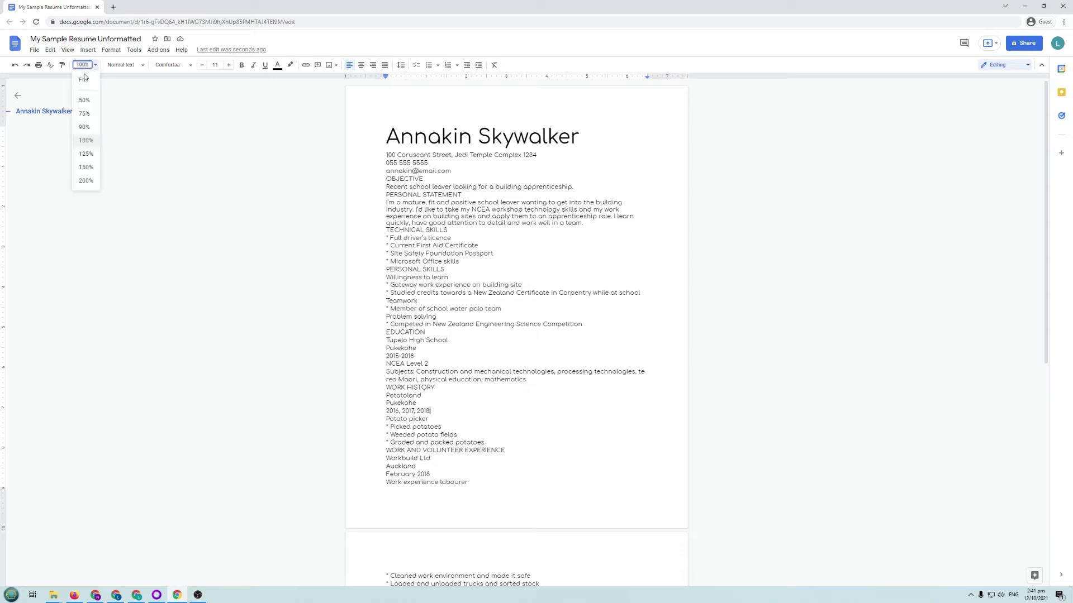
{"action": "left_click", "coordinate": [87, 182]}
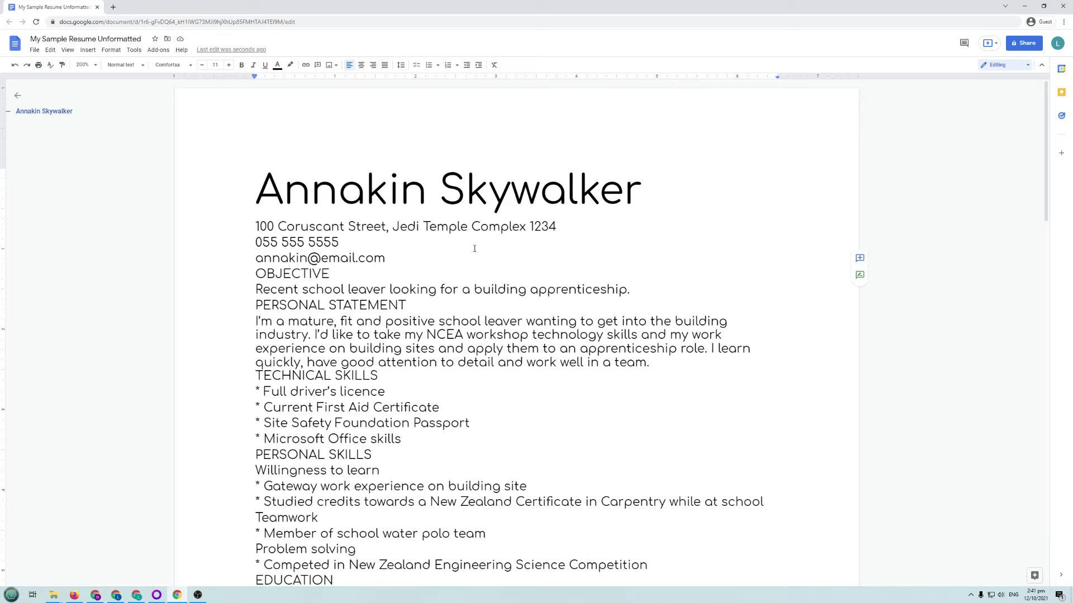
{"action": "left_click", "coordinate": [84, 65]}
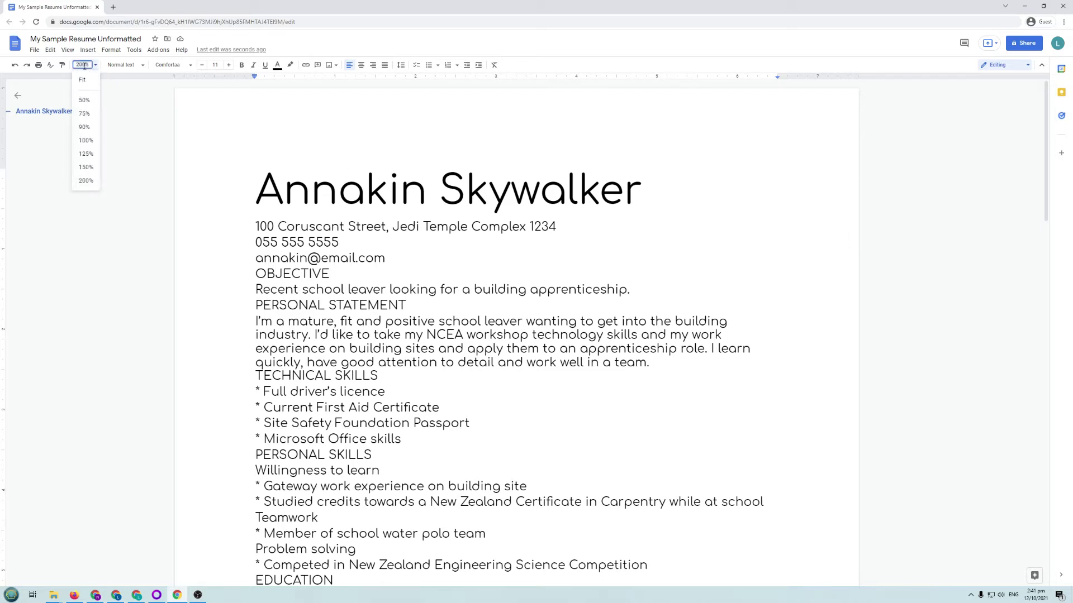
{"action": "type", "text": "150"}
{"action": "key", "text": "Return"}
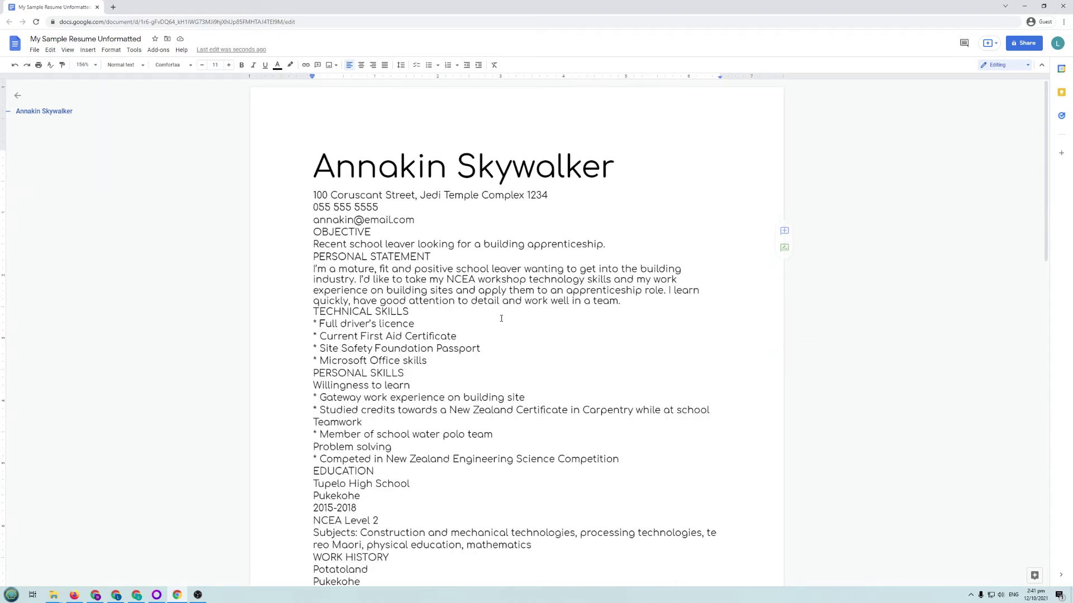
{"action": "left_click", "coordinate": [83, 64]}
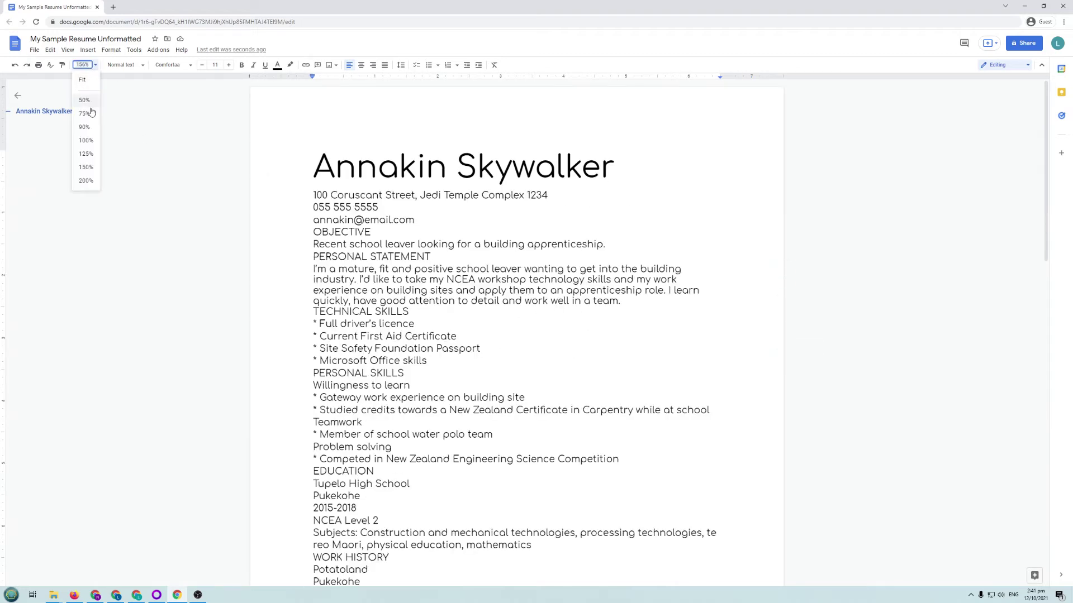
{"action": "left_click", "coordinate": [86, 167]}
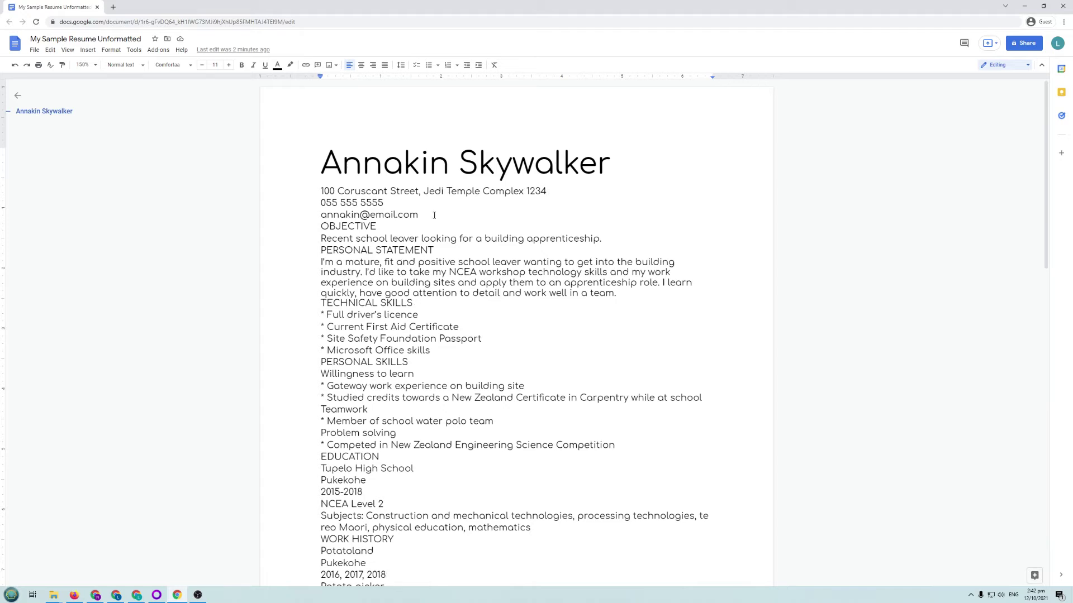
- Highlight the name line, the OBJECTIVE heading and the PERSONAL STATEMENT heading one after another to compare their text sizes
{"action": "left_click_drag", "start_coordinate": [326, 170], "coordinate": [628, 150]}
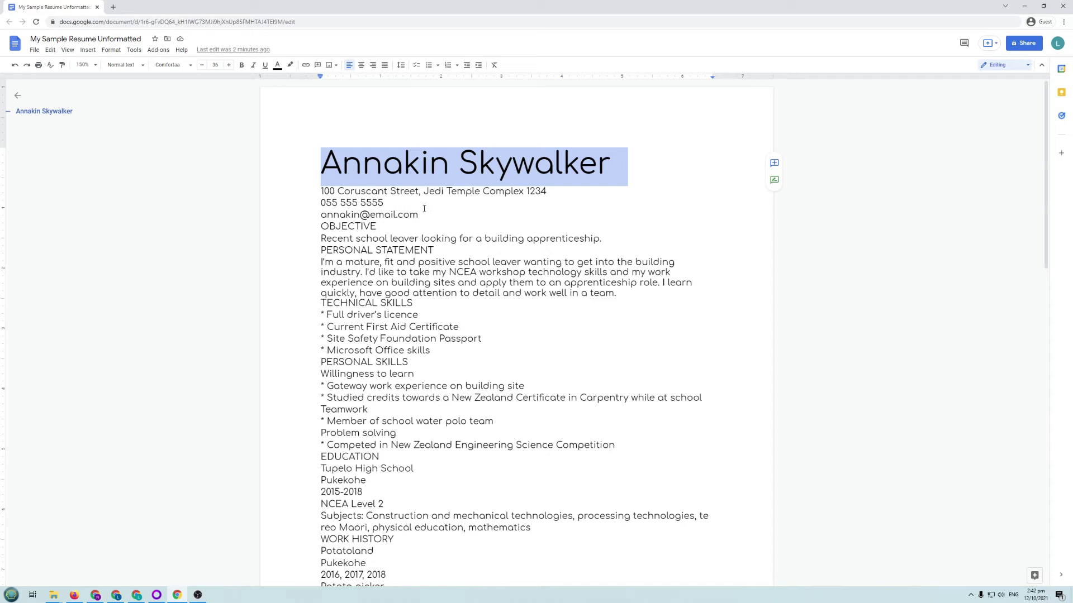
{"action": "left_click_drag", "start_coordinate": [319, 225], "coordinate": [379, 224]}
{"action": "left_click_drag", "start_coordinate": [320, 243], "coordinate": [416, 251]}
{"action": "left_click", "coordinate": [361, 251]}
{"action": "left_click_drag", "start_coordinate": [322, 250], "coordinate": [435, 251]}
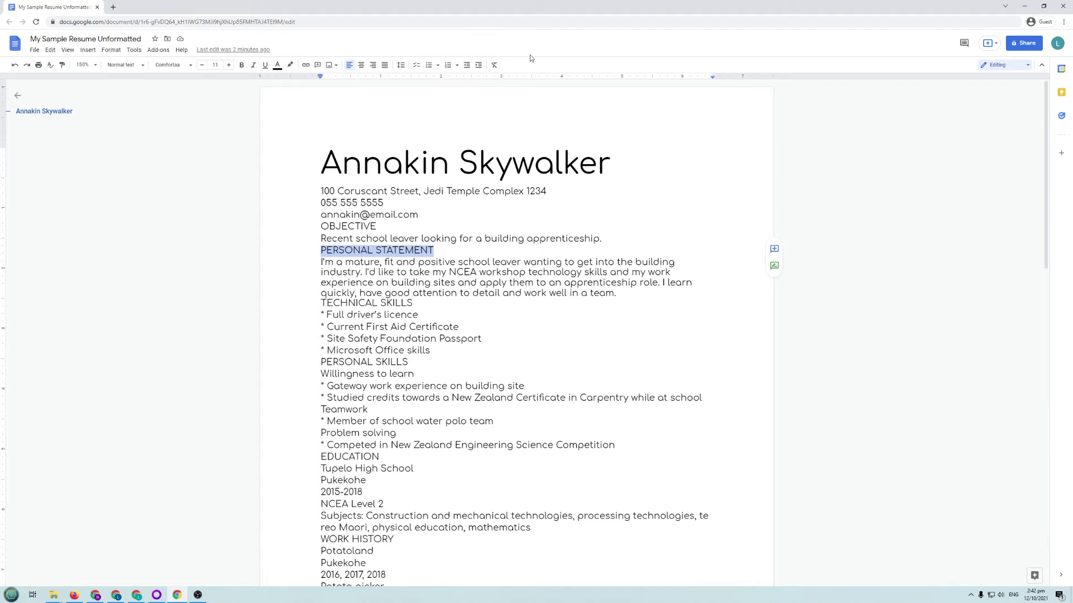
- Select the OBJECTIVE heading, try font size 24, settle on 18 and clear the selection
{"action": "left_click", "coordinate": [333, 224]}
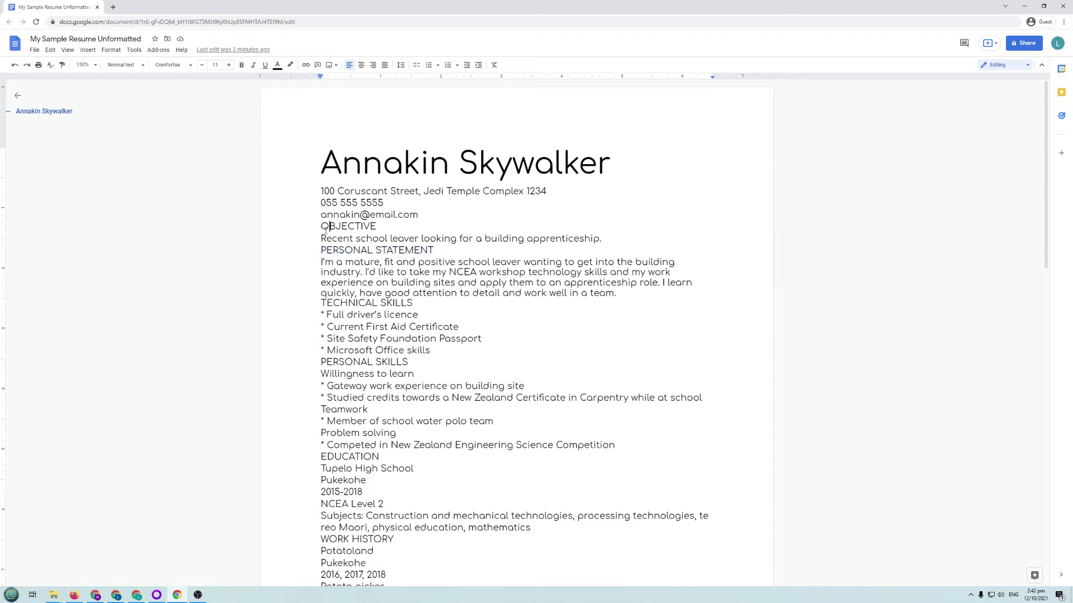
{"action": "double_click", "coordinate": [341, 226]}
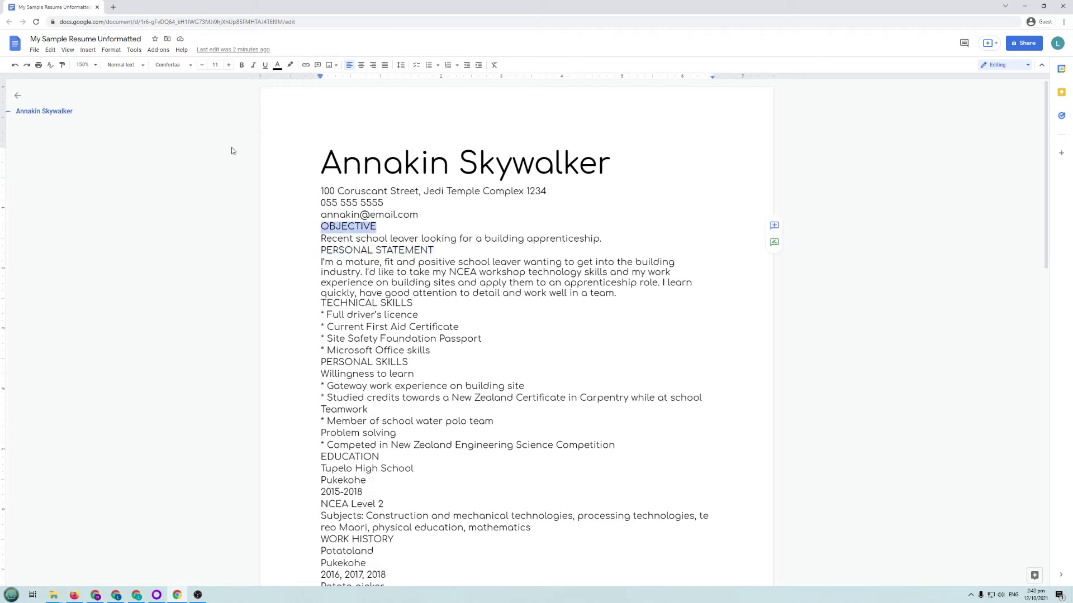
{"action": "left_click", "coordinate": [217, 67]}
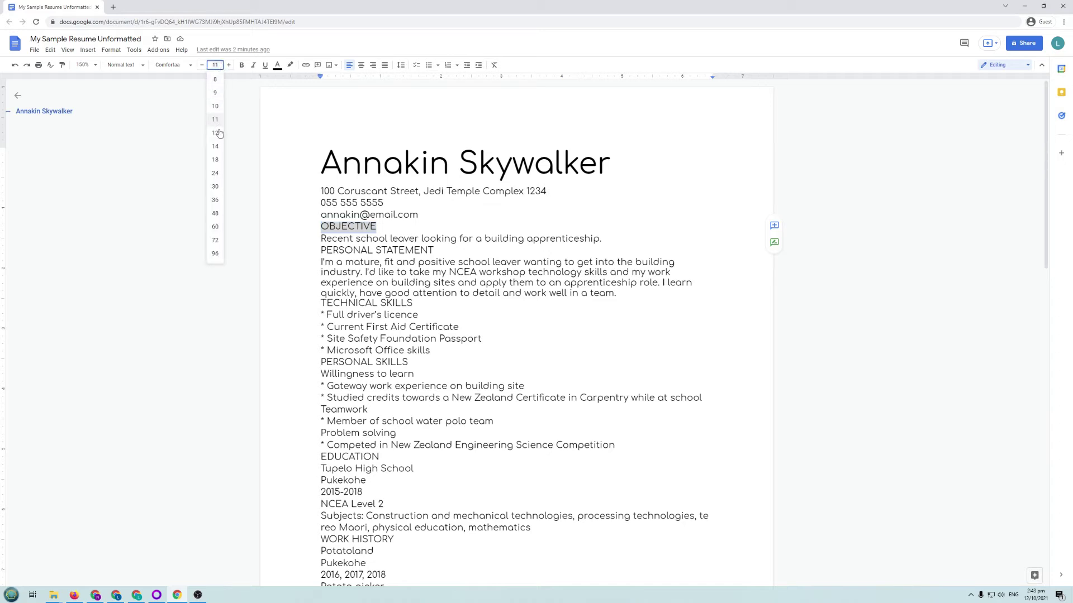
{"action": "left_click", "coordinate": [218, 173]}
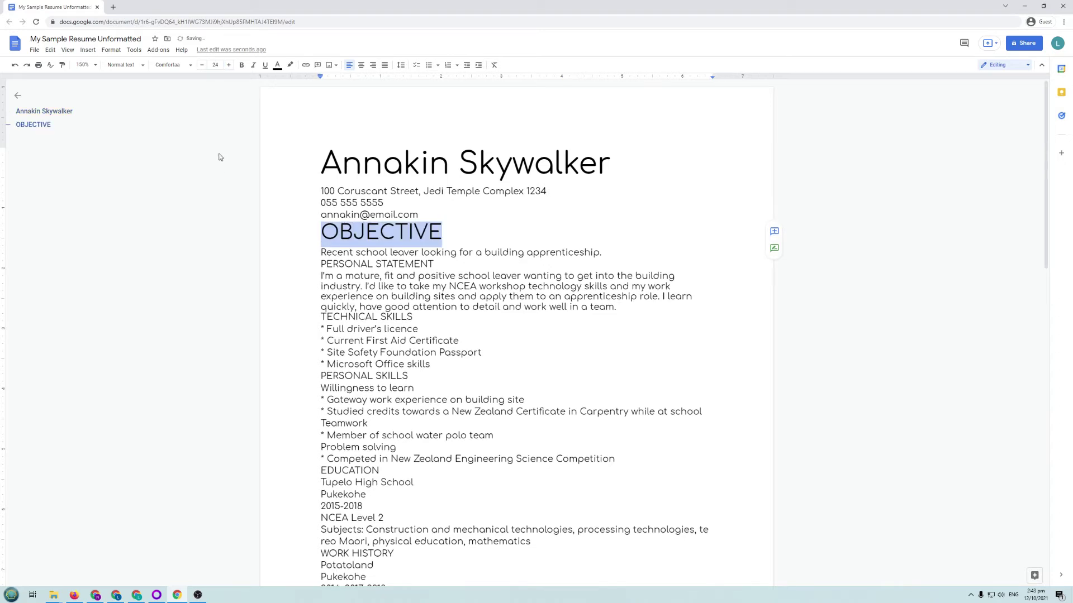
{"action": "left_click", "coordinate": [184, 65]}
{"action": "left_click", "coordinate": [216, 65]}
{"action": "left_click", "coordinate": [215, 159]}
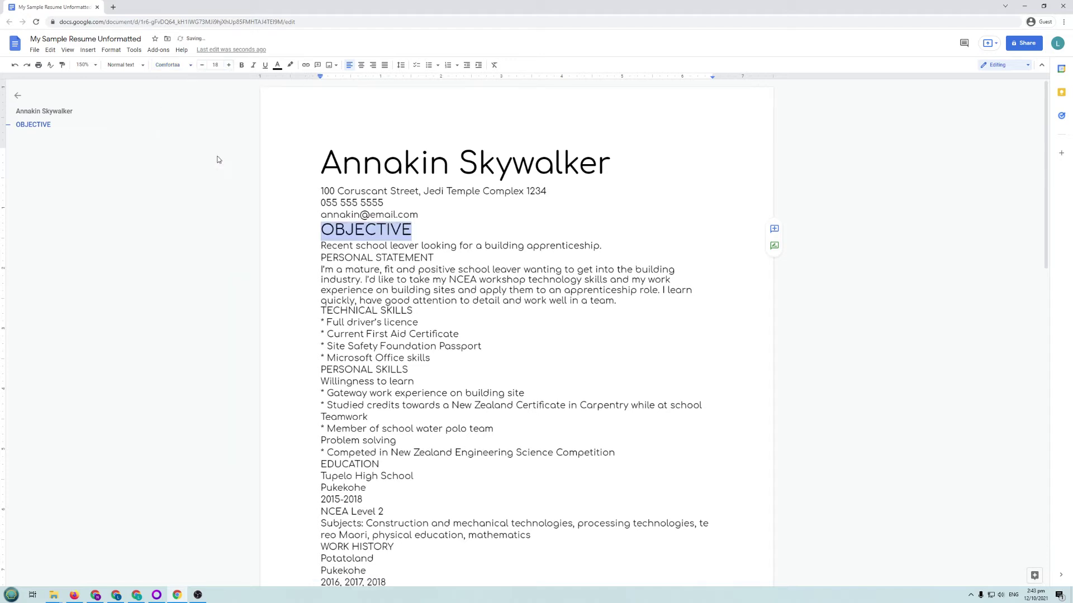
{"action": "left_click", "coordinate": [474, 299]}
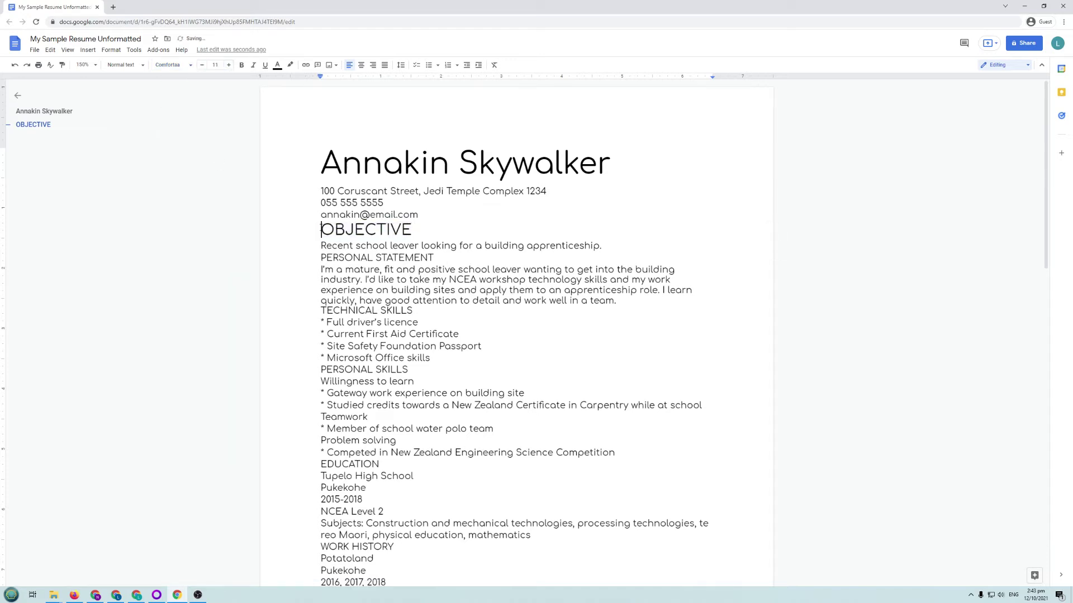
- Set the font size of the PERSONAL STATEMENT and TECHNICAL SKILLS headings to 18
{"action": "left_click_drag", "start_coordinate": [319, 230], "coordinate": [411, 229]}
{"action": "left_click_drag", "start_coordinate": [320, 258], "coordinate": [434, 258]}
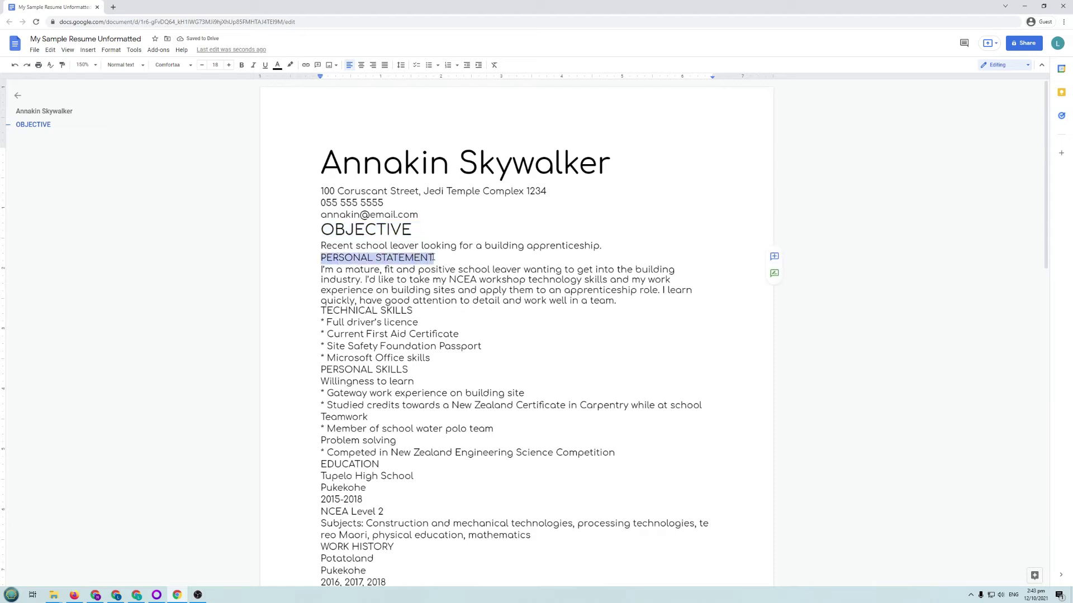
{"action": "left_click", "coordinate": [215, 65]}
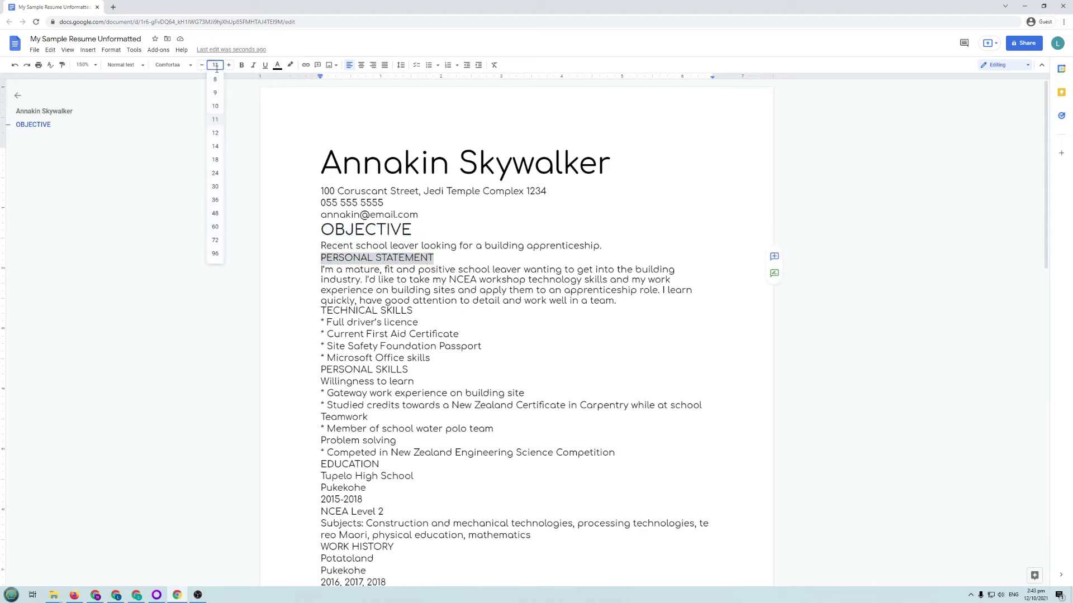
{"action": "left_click", "coordinate": [216, 162]}
{"action": "left_click_drag", "start_coordinate": [321, 318], "coordinate": [414, 318]}
{"action": "left_click", "coordinate": [216, 65]}
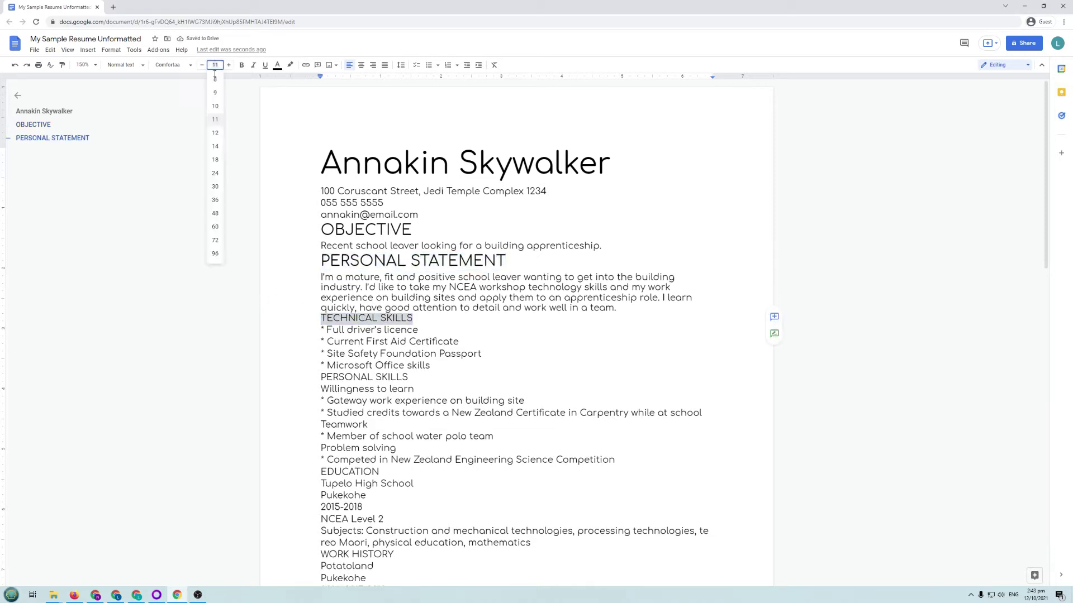
{"action": "left_click", "coordinate": [216, 160]}
- Set the font size of the PERSONAL SKILLS and EDUCATION headings to 18
{"action": "scroll", "coordinate": [364, 275], "scroll_direction": "down", "scroll_amount": 2}
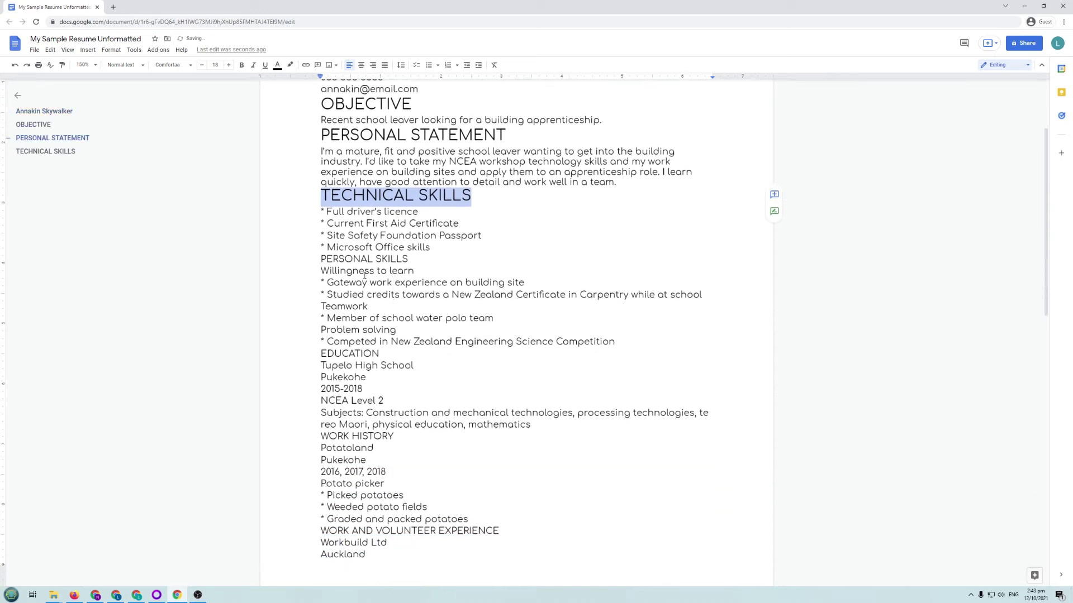
{"action": "left_click_drag", "start_coordinate": [316, 258], "coordinate": [414, 259]}
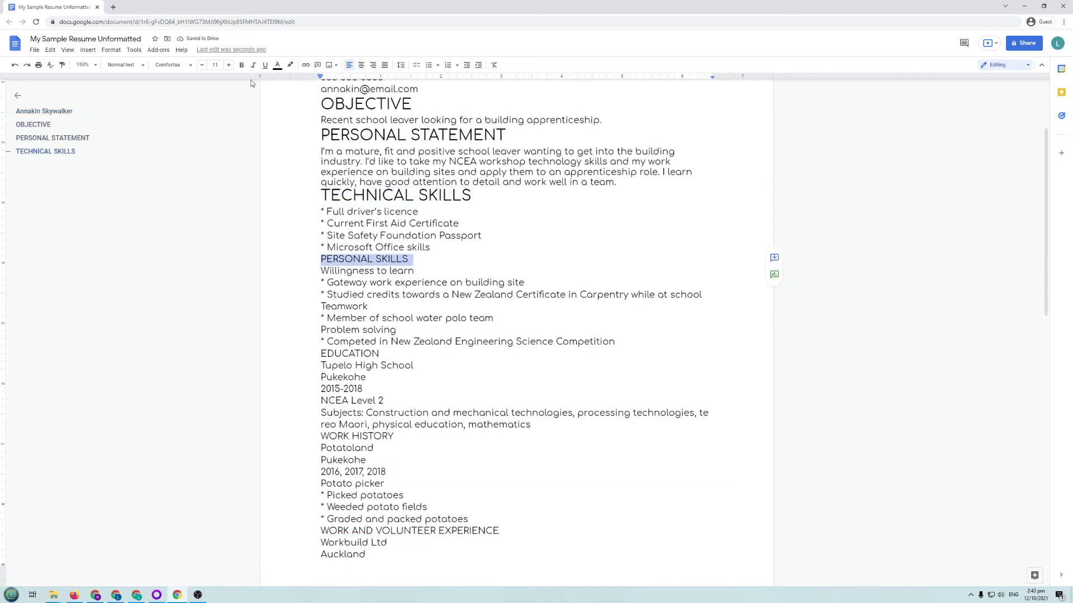
{"action": "left_click", "coordinate": [216, 65]}
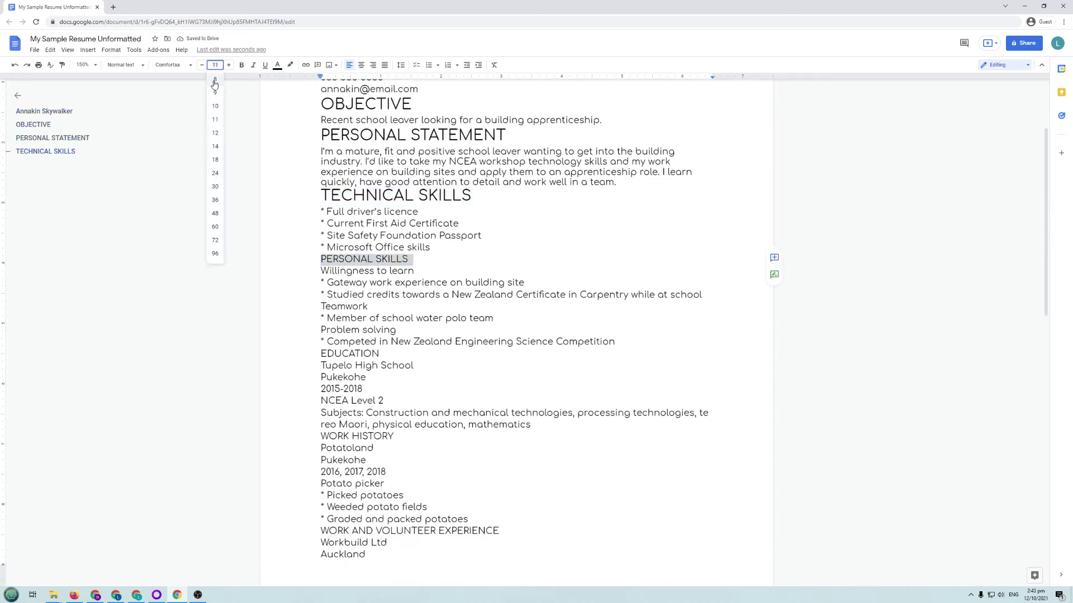
{"action": "left_click", "coordinate": [216, 161]}
{"action": "left_click_drag", "start_coordinate": [313, 363], "coordinate": [384, 360]}
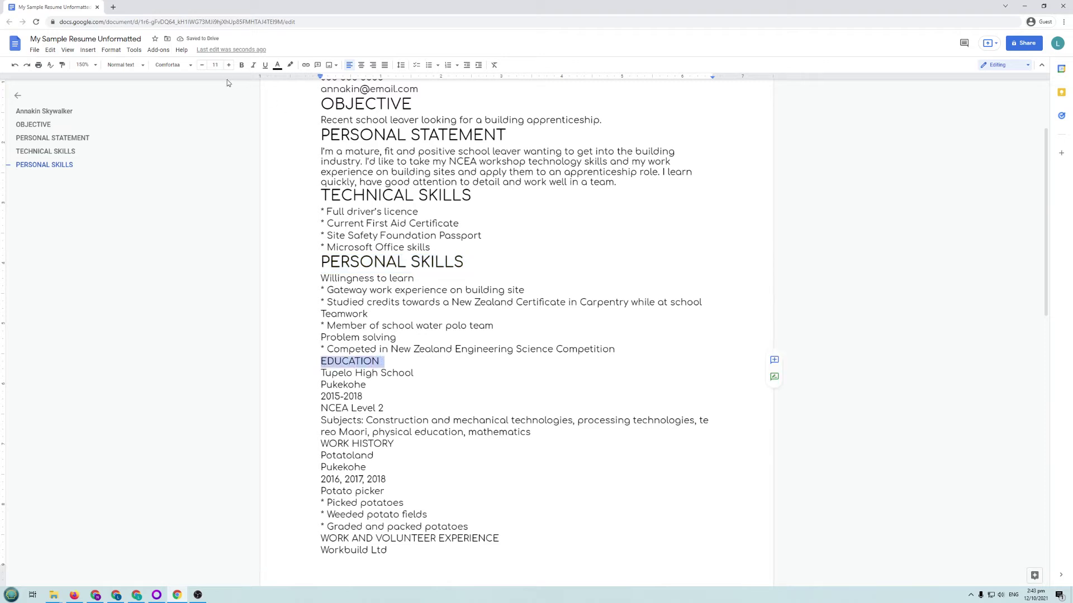
{"action": "left_click", "coordinate": [215, 65]}
{"action": "left_click", "coordinate": [218, 162]}
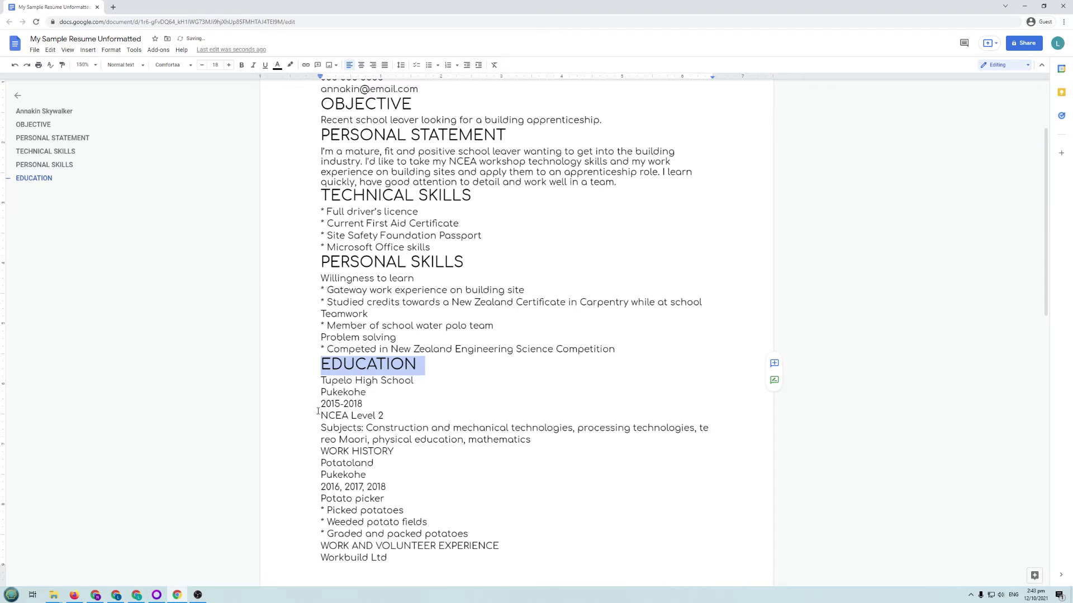
- Set the font size of the WORK HISTORY and WORK AND VOLUNTEER EXPERIENCE headings to 24
{"action": "scroll", "coordinate": [322, 411], "scroll_direction": "down", "scroll_amount": 3}
{"action": "left_click_drag", "start_coordinate": [319, 368], "coordinate": [394, 368]}
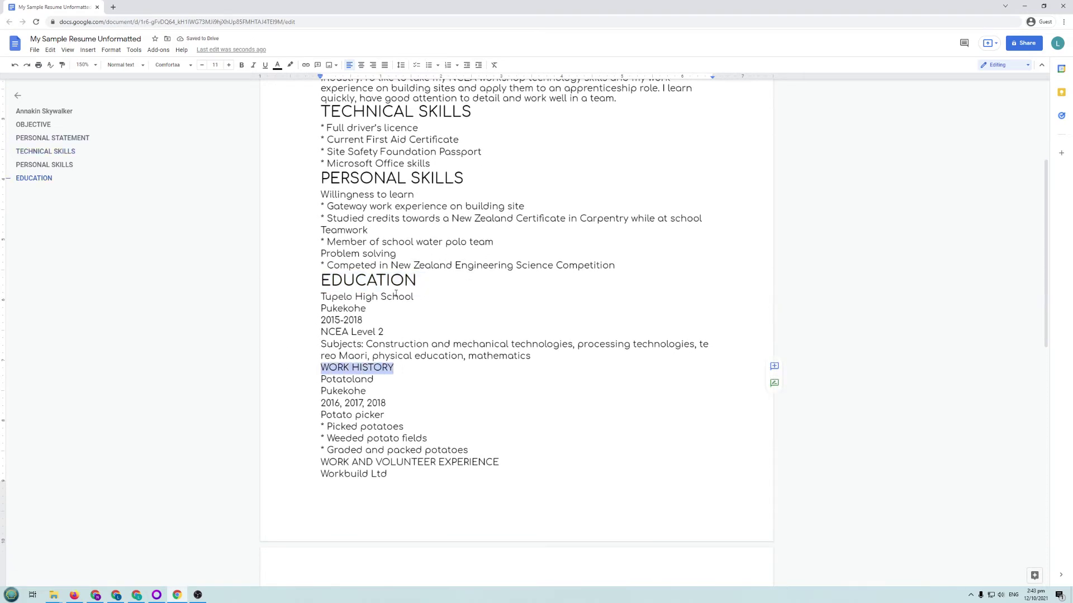
{"action": "left_click", "coordinate": [215, 65]}
{"action": "left_click", "coordinate": [215, 173]}
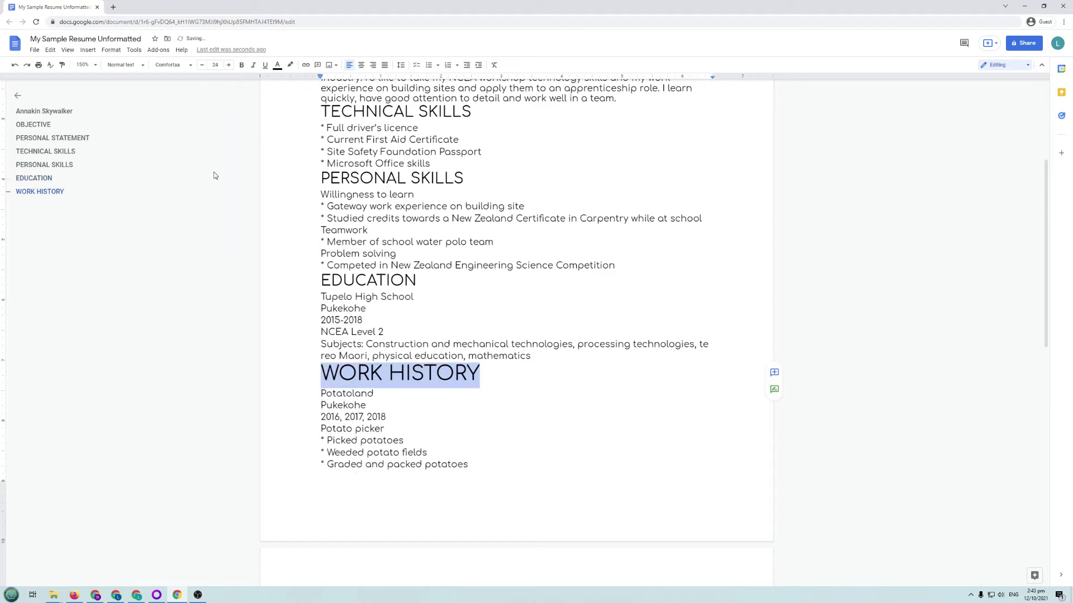
{"action": "left_click", "coordinate": [420, 417]}
{"action": "scroll", "coordinate": [419, 417], "scroll_direction": "down", "scroll_amount": 10}
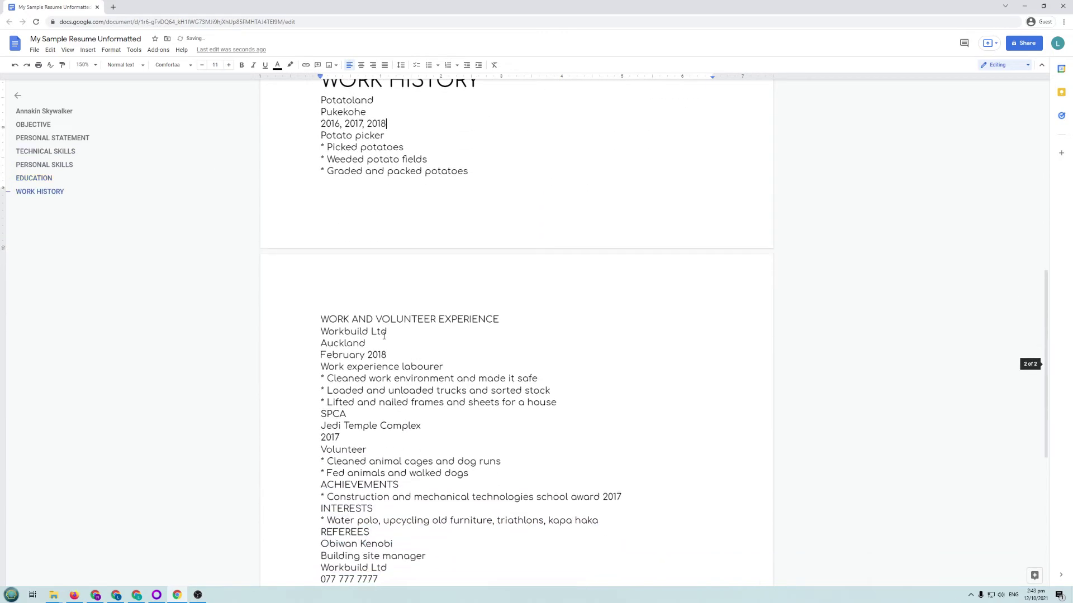
{"action": "left_click_drag", "start_coordinate": [321, 319], "coordinate": [499, 319]}
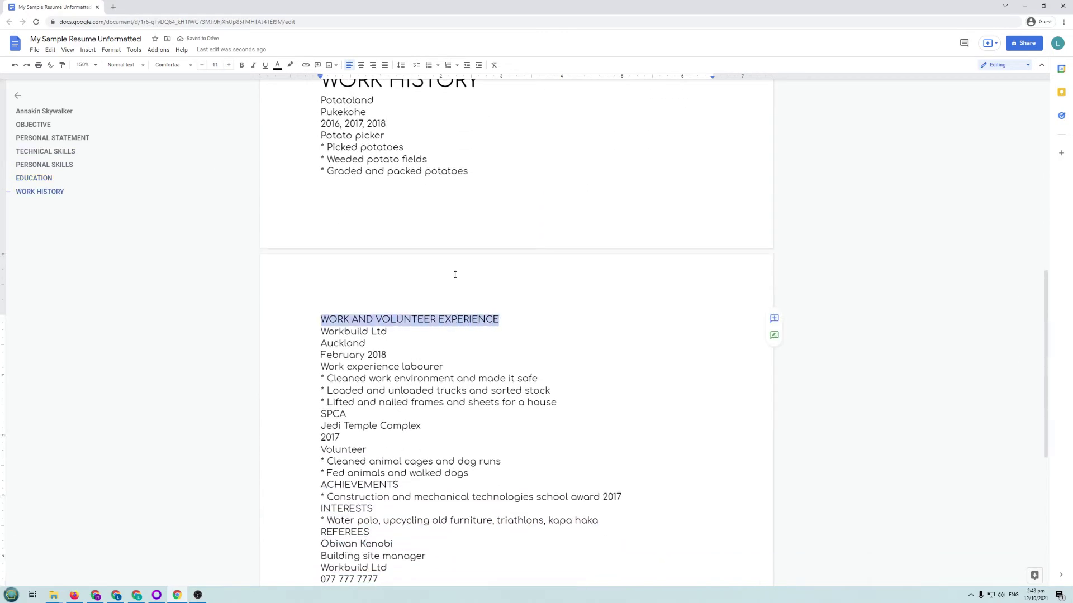
{"action": "left_click", "coordinate": [215, 65]}
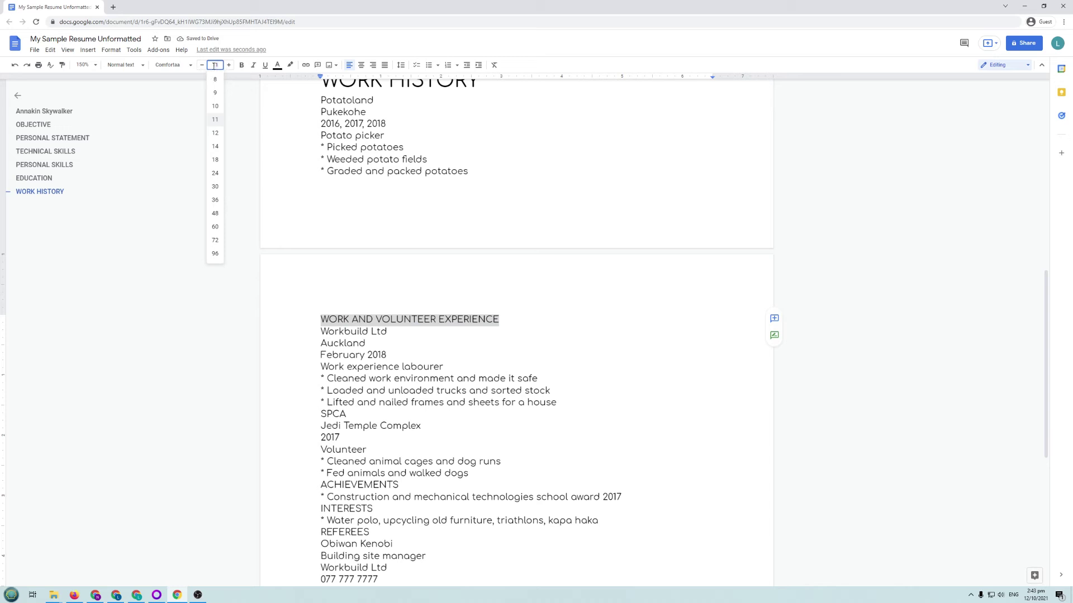
{"action": "left_click", "coordinate": [215, 173]}
- Practise quick text selection on the word ACHIEVEMENTS, the single word WORK and the entire WORK AND VOLUNTEER EXPERIENCE line
{"action": "scroll", "coordinate": [390, 368], "scroll_direction": "down", "scroll_amount": 2}
{"action": "scroll", "coordinate": [391, 366], "scroll_direction": "down", "scroll_amount": 1}
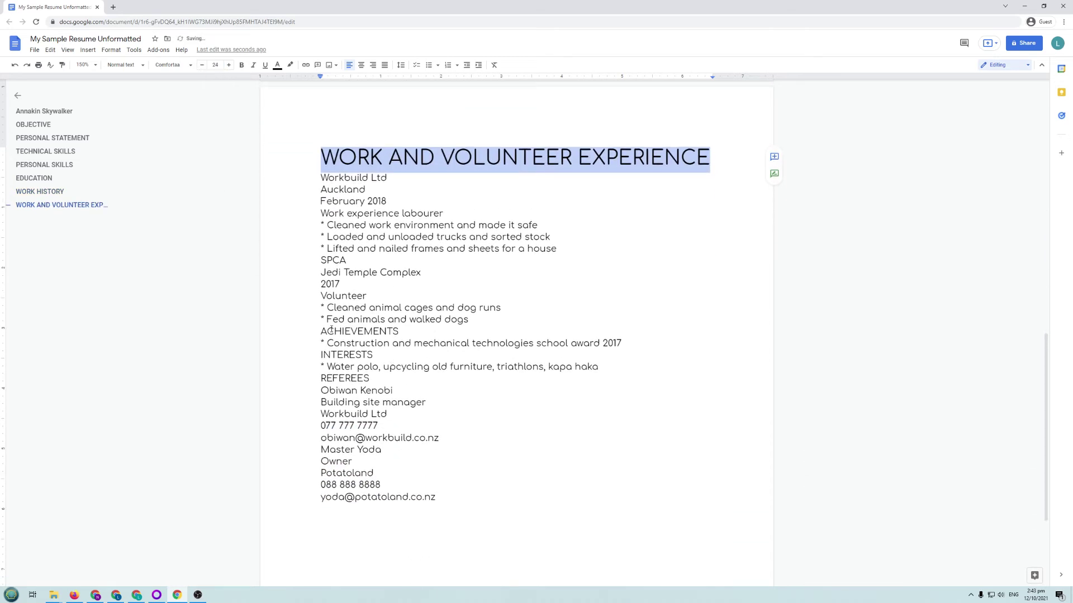
{"action": "double_click", "coordinate": [331, 331]}
{"action": "left_click", "coordinate": [383, 366]}
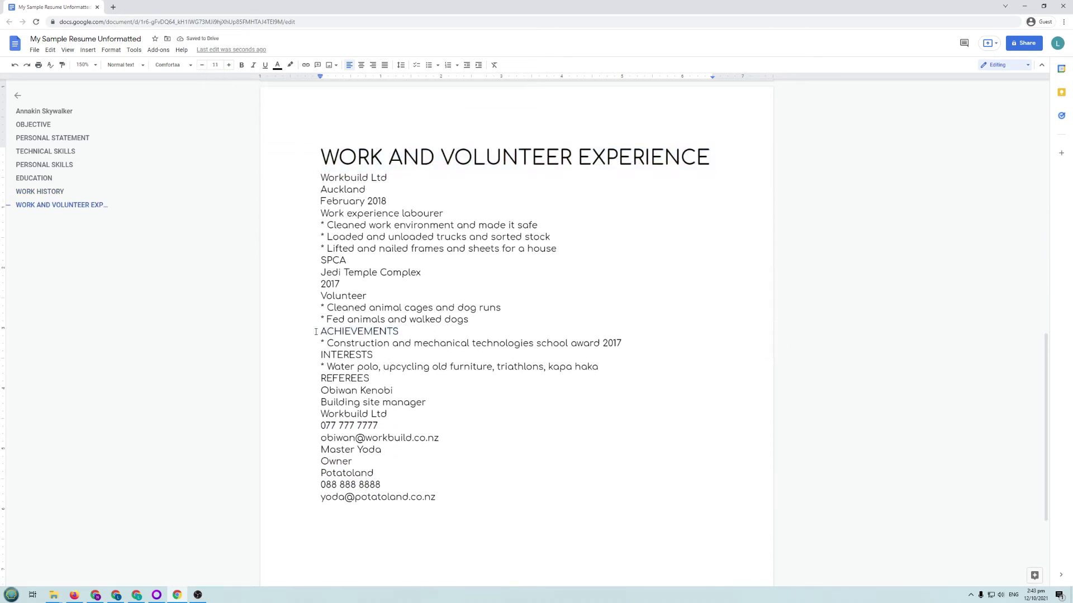
{"action": "double_click", "coordinate": [353, 331]}
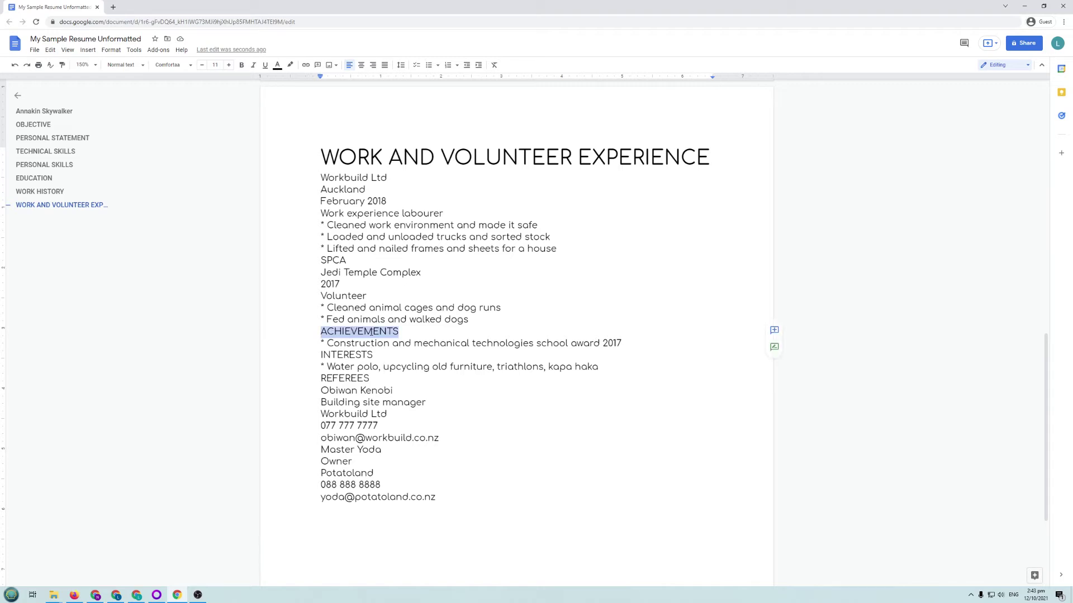
{"action": "scroll", "coordinate": [397, 281], "scroll_direction": "up", "scroll_amount": 2}
{"action": "double_click", "coordinate": [362, 240]}
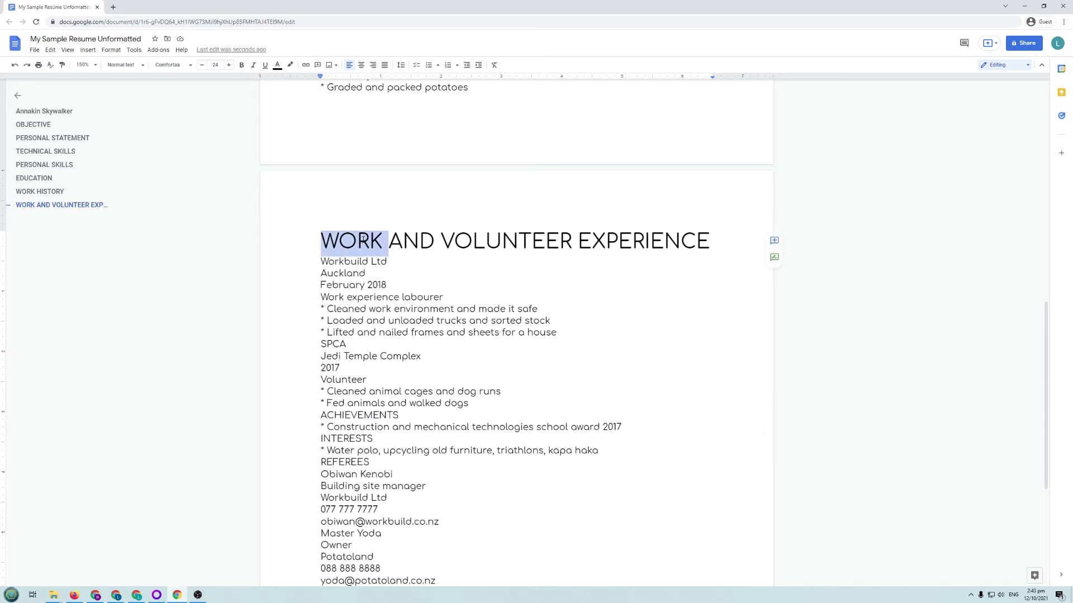
{"action": "left_click", "coordinate": [389, 298]}
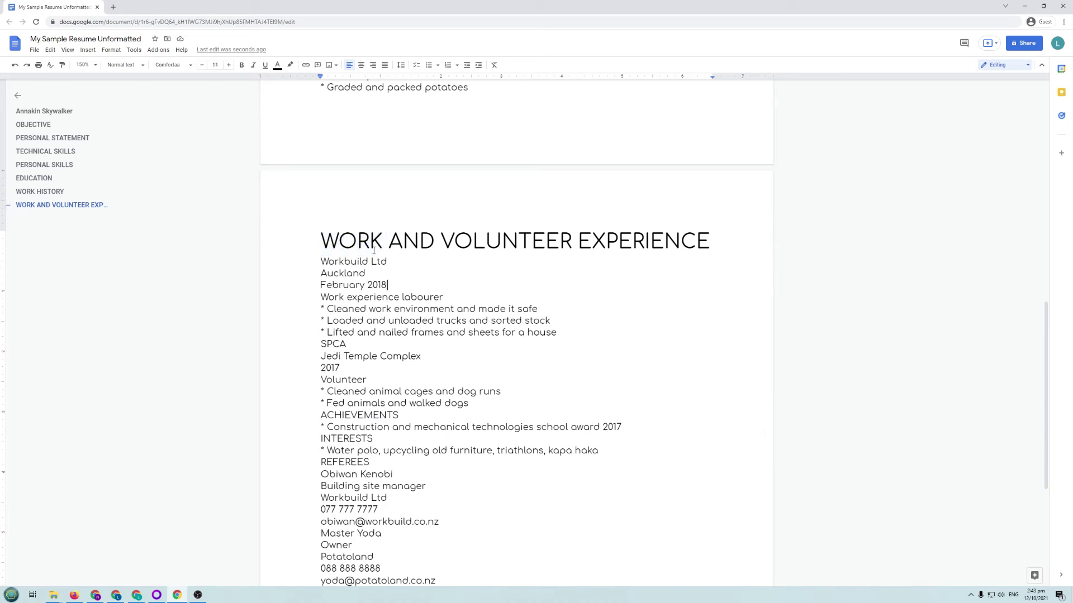
{"action": "triple_click", "coordinate": [364, 240]}
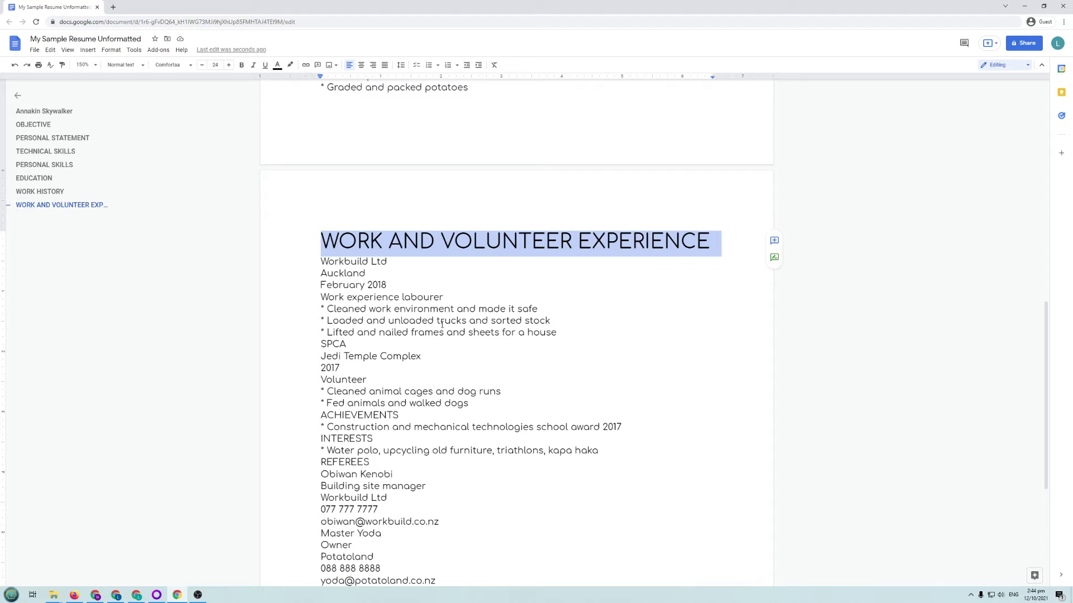
- Select the ACHIEVEMENTS heading and set its font size to 18
{"action": "left_click", "coordinate": [362, 416]}
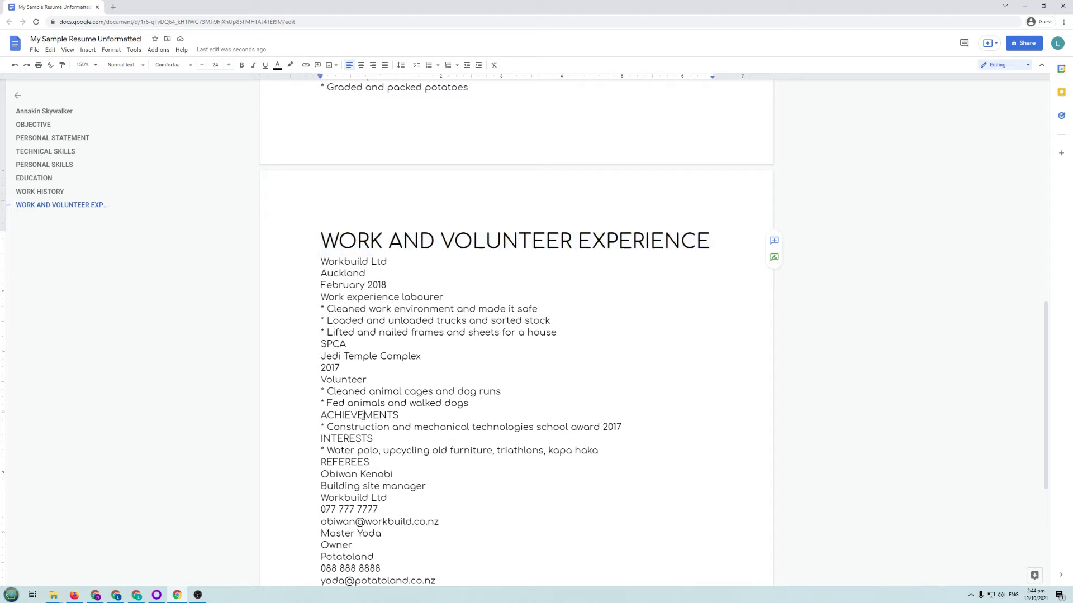
{"action": "double_click", "coordinate": [362, 416]}
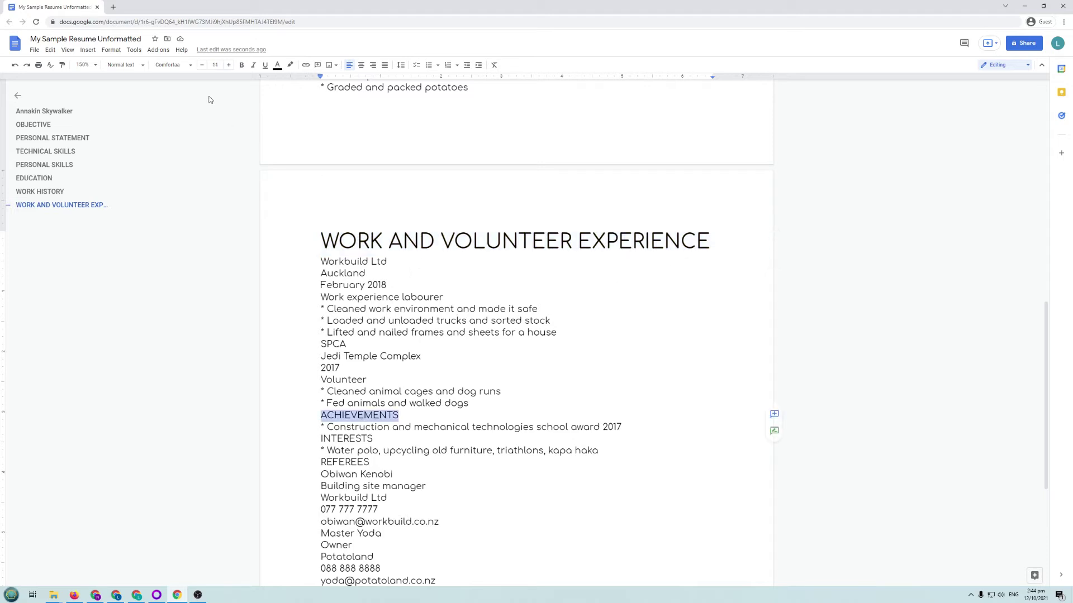
{"action": "left_click", "coordinate": [212, 64]}
{"action": "left_click", "coordinate": [217, 162]}
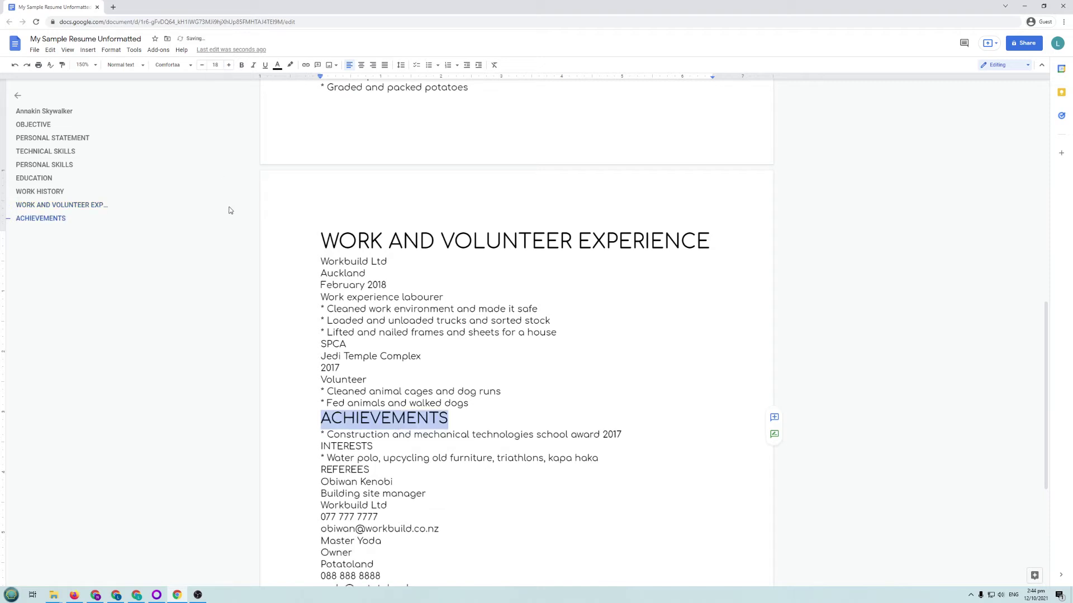
- Set the font size of the INTERESTS and REFEREES headings to 18 and deselect the last heading
{"action": "scroll", "coordinate": [367, 391], "scroll_direction": "down", "scroll_amount": 2}
{"action": "left_click", "coordinate": [358, 363]}
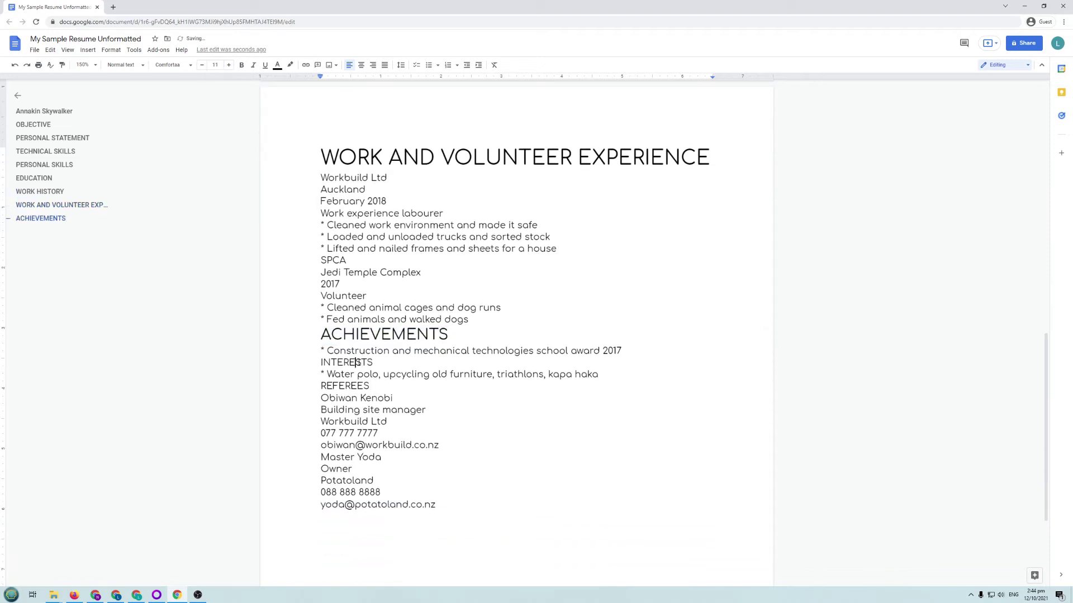
{"action": "double_click", "coordinate": [359, 363]}
{"action": "left_click", "coordinate": [212, 64]}
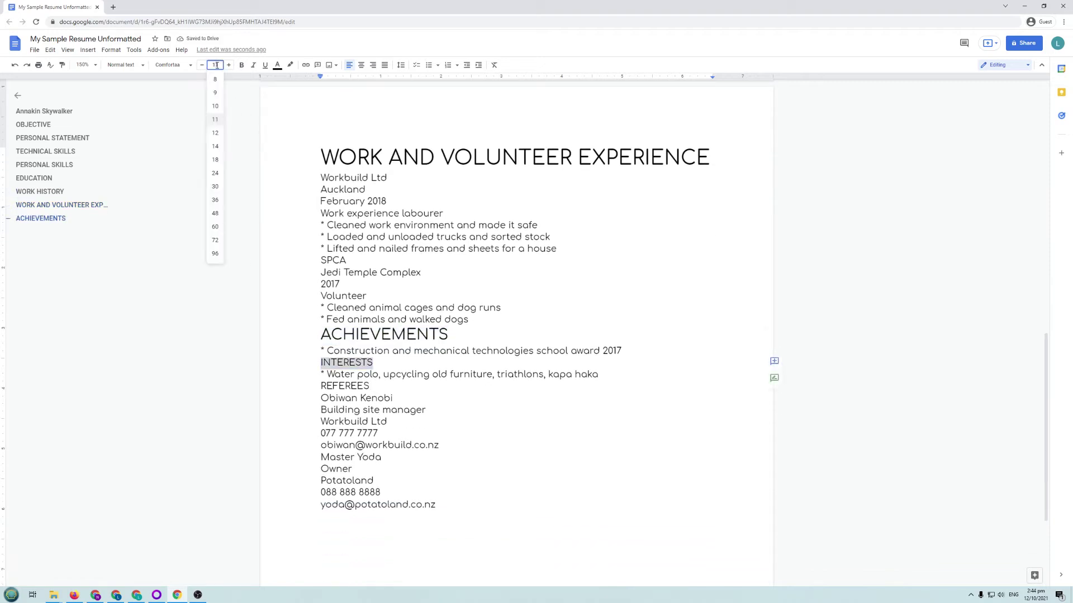
{"action": "left_click", "coordinate": [216, 162]}
{"action": "double_click", "coordinate": [344, 393]}
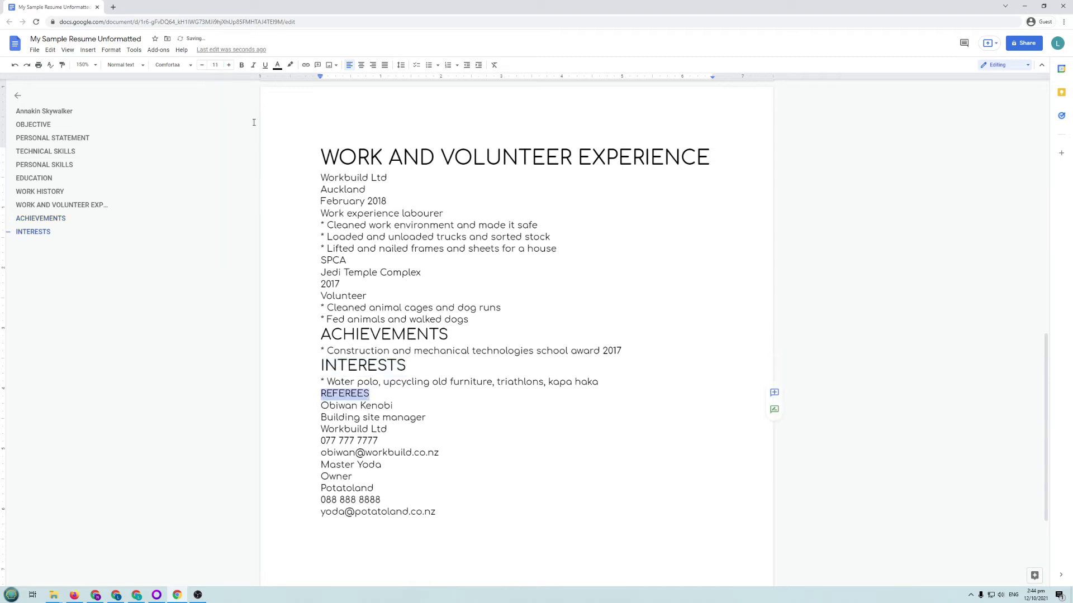
{"action": "left_click", "coordinate": [214, 65]}
{"action": "left_click", "coordinate": [216, 160]}
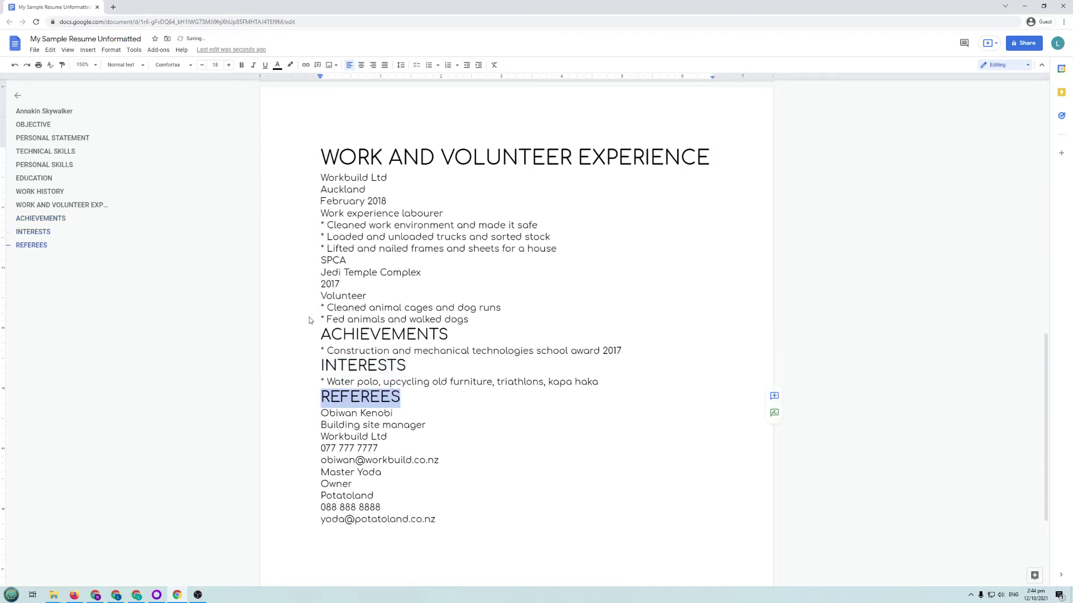
{"action": "left_click", "coordinate": [425, 414]}
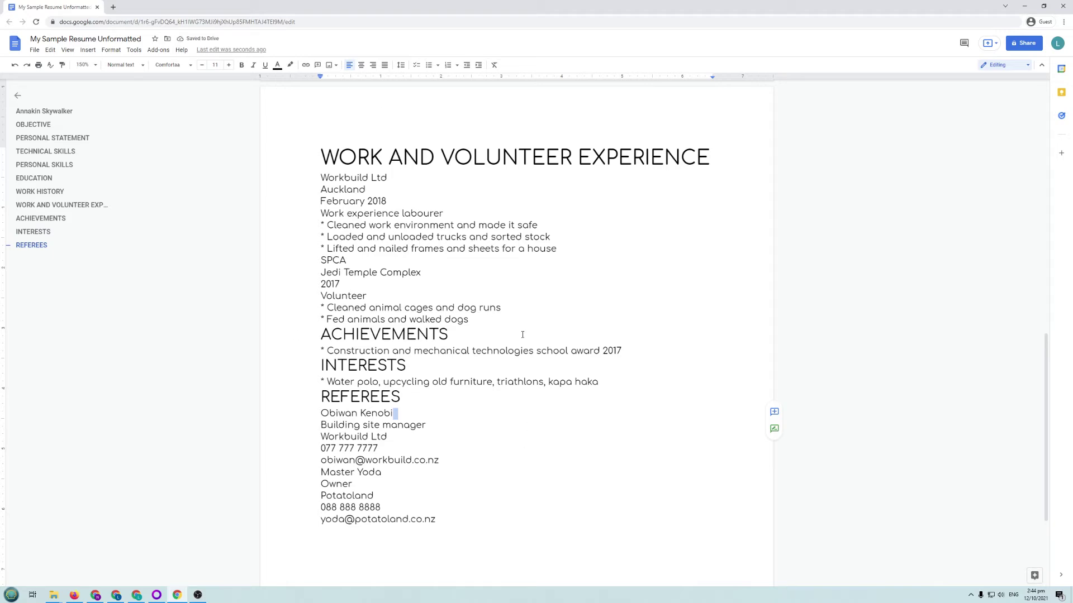
- Make the OBJECTIVE heading bold and deselect it
{"action": "scroll", "coordinate": [526, 335], "scroll_direction": "up", "scroll_amount": 12}
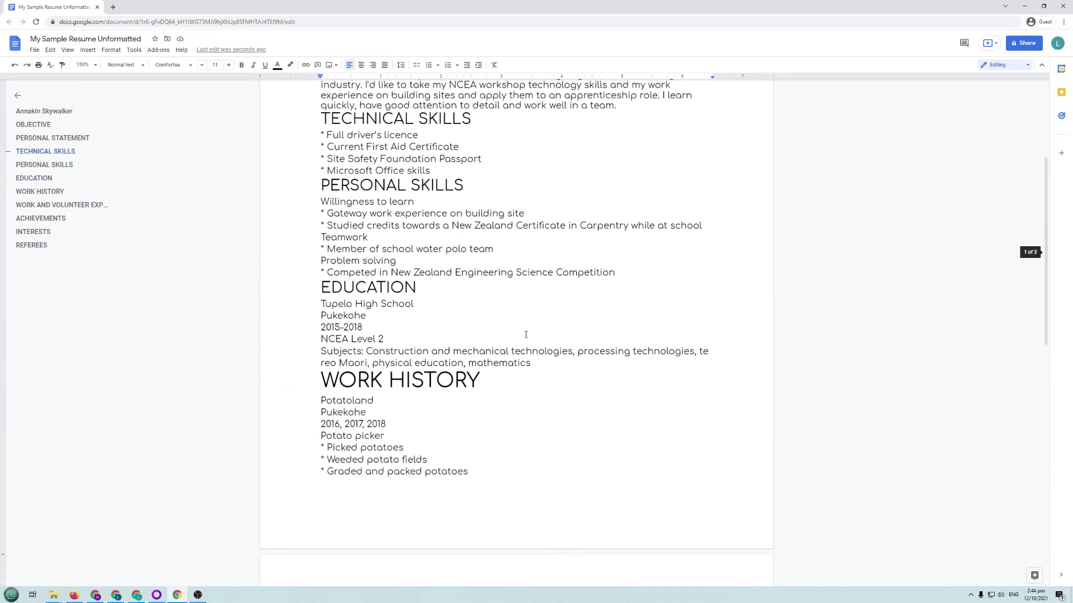
{"action": "scroll", "coordinate": [526, 335], "scroll_direction": "up", "scroll_amount": 1}
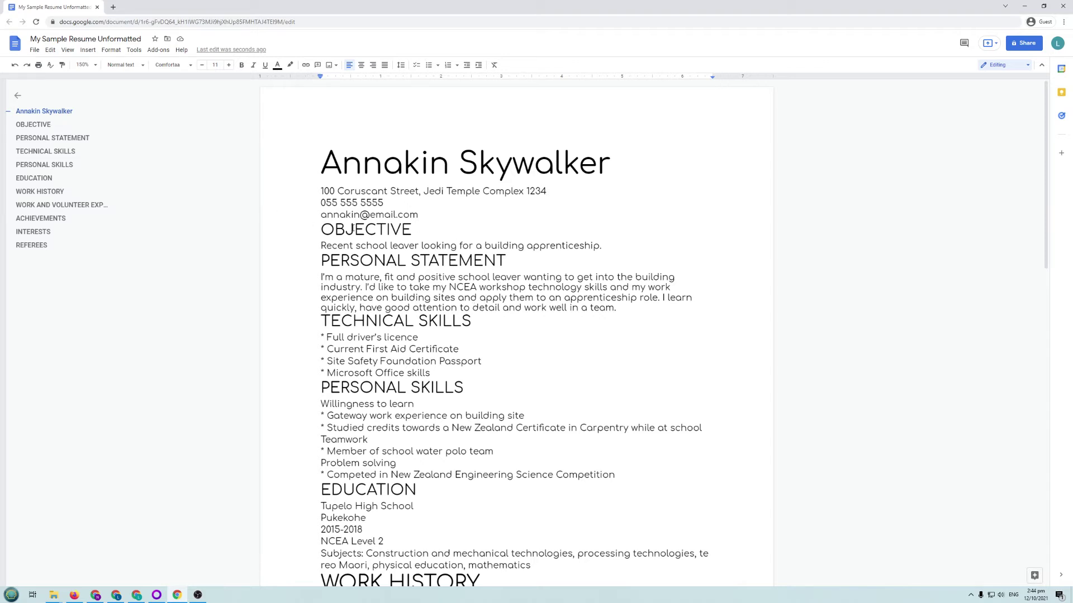
{"action": "double_click", "coordinate": [353, 229]}
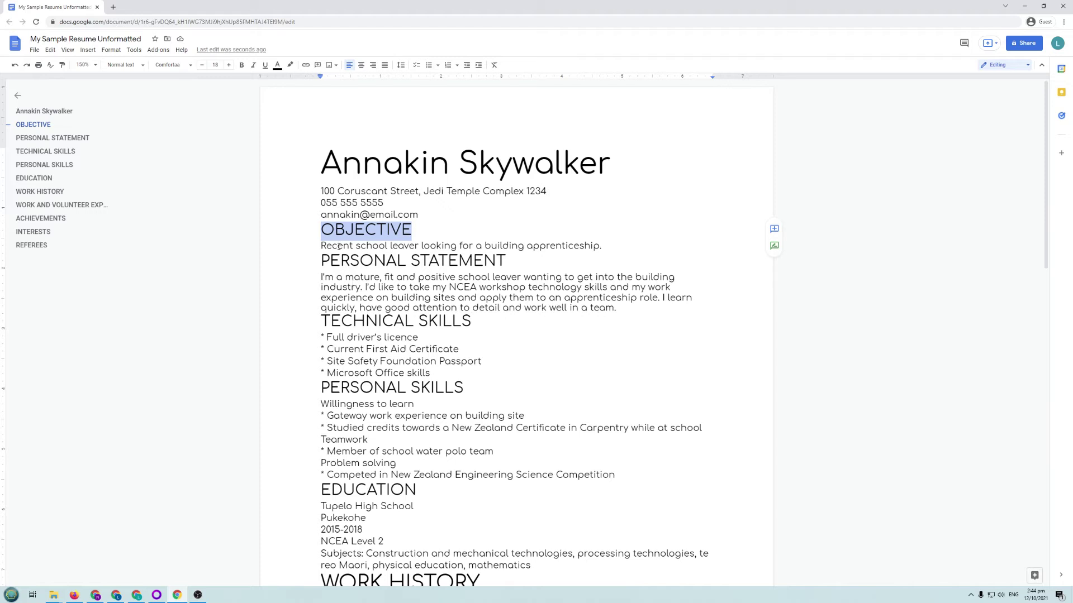
{"action": "key", "text": "ctrl+b"}
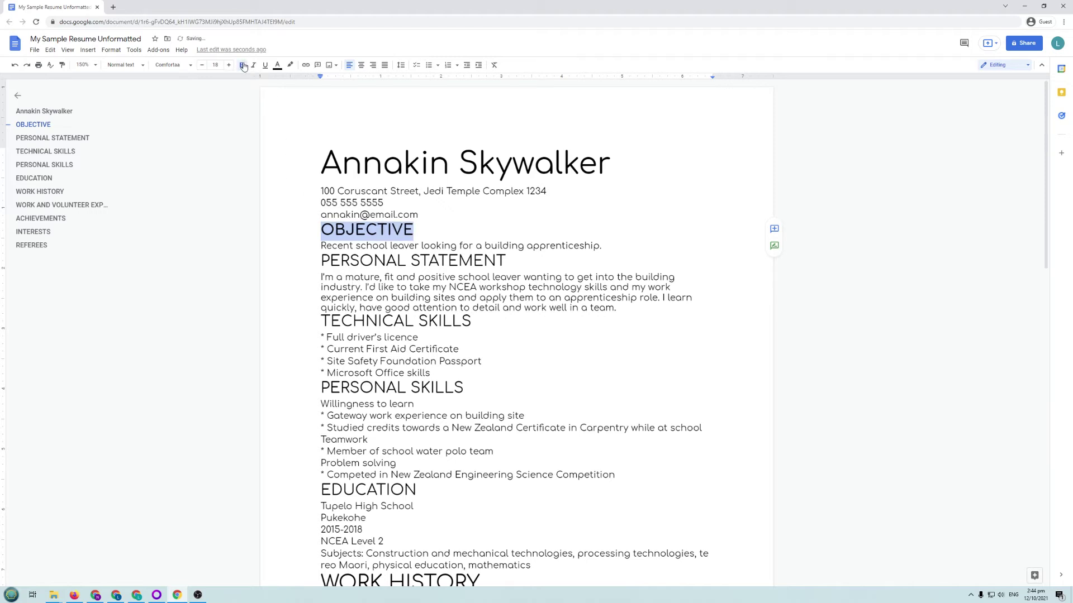
{"action": "left_click", "coordinate": [372, 287]}
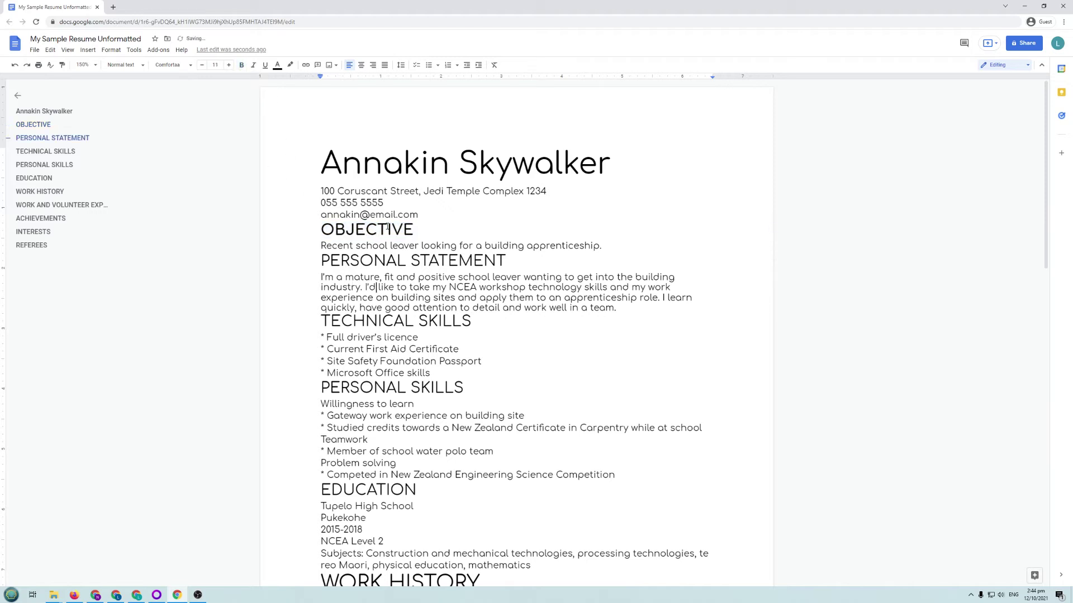
- Bold the word Recent in the objective sentence and remove its bold formatting again
{"action": "double_click", "coordinate": [333, 246]}
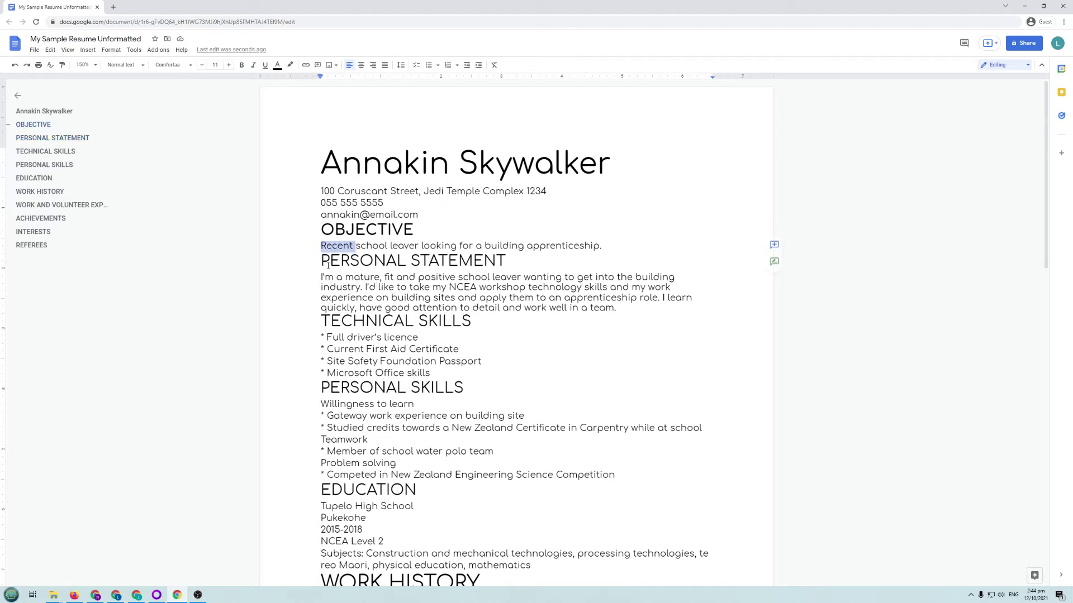
{"action": "left_click", "coordinate": [241, 65]}
{"action": "left_click", "coordinate": [350, 260]}
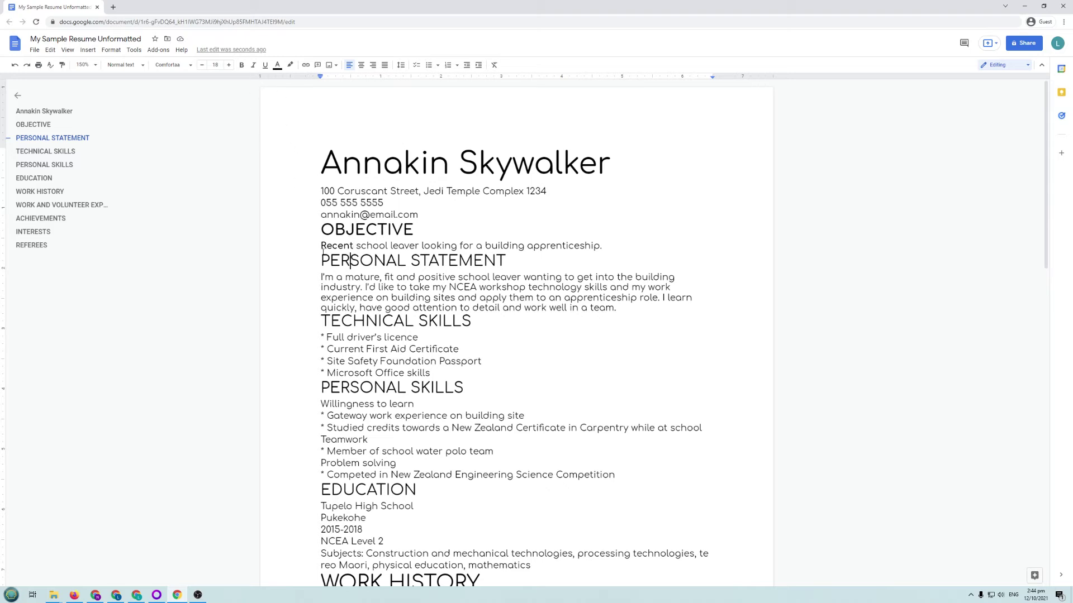
{"action": "double_click", "coordinate": [338, 246]}
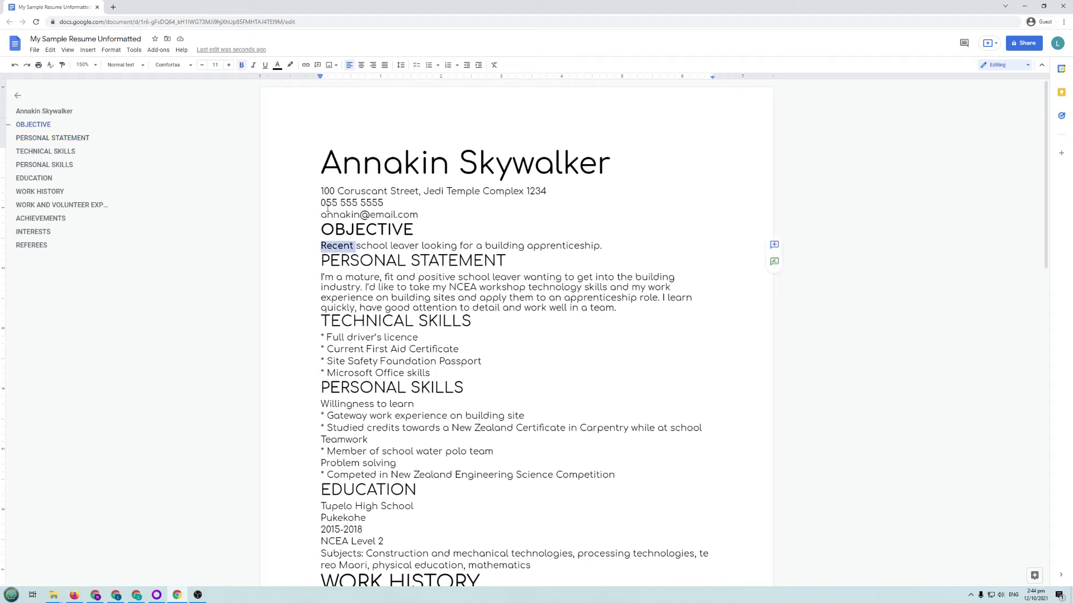
{"action": "left_click", "coordinate": [241, 66]}
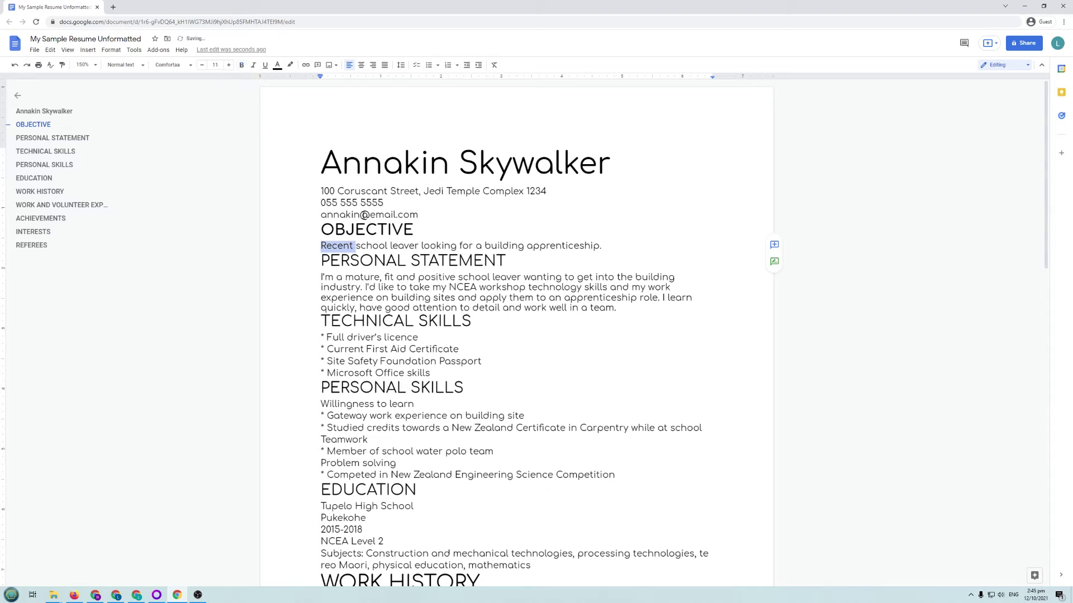
- Italicise the OBJECTIVE heading in regular weight and deselect it
{"action": "double_click", "coordinate": [346, 225]}
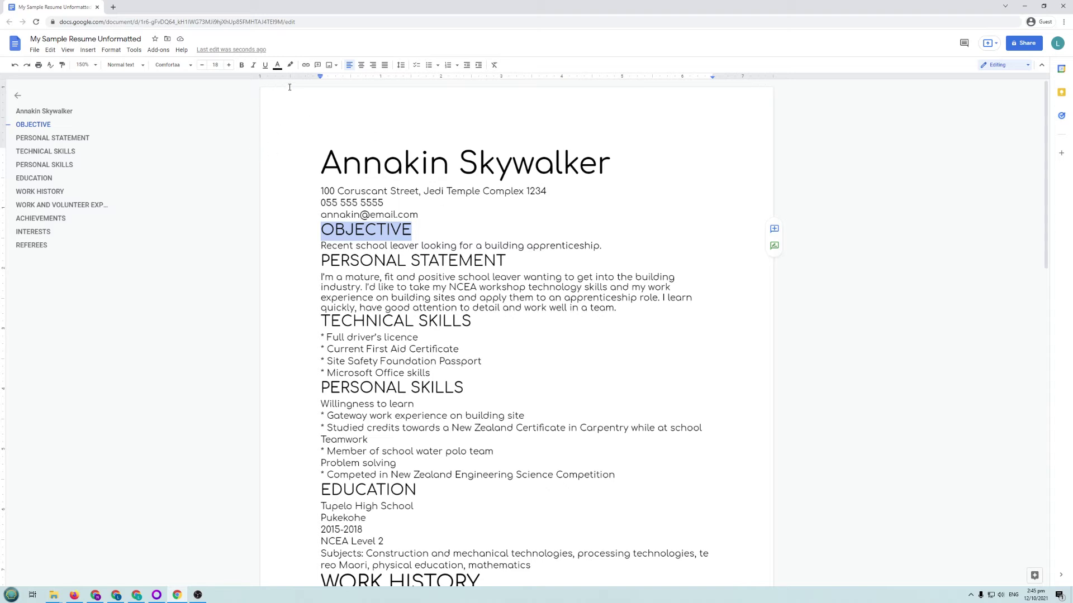
{"action": "left_click", "coordinate": [253, 65]}
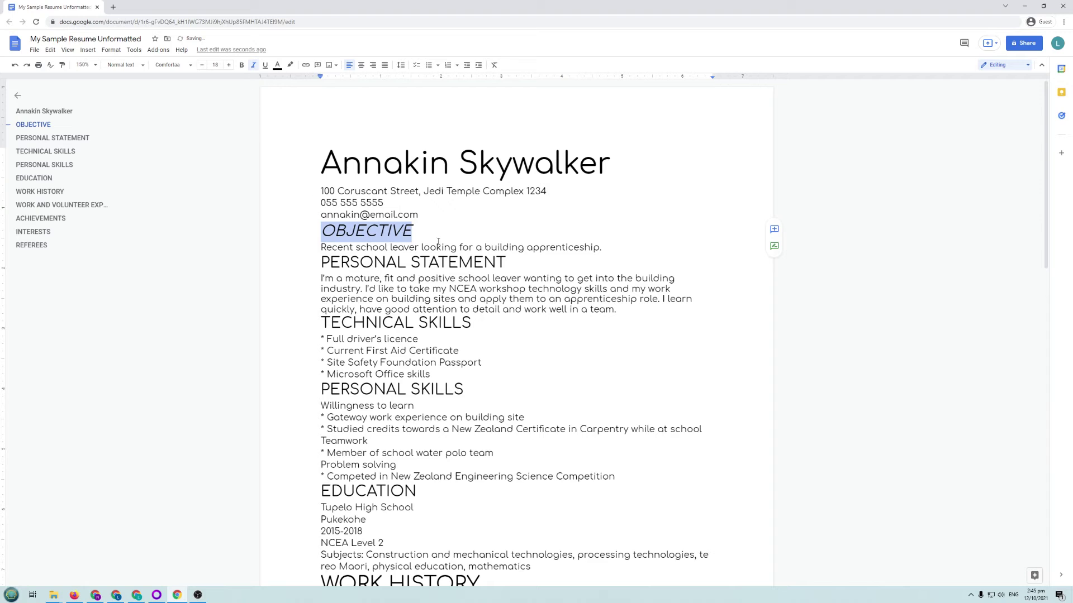
{"action": "left_click", "coordinate": [486, 302]}
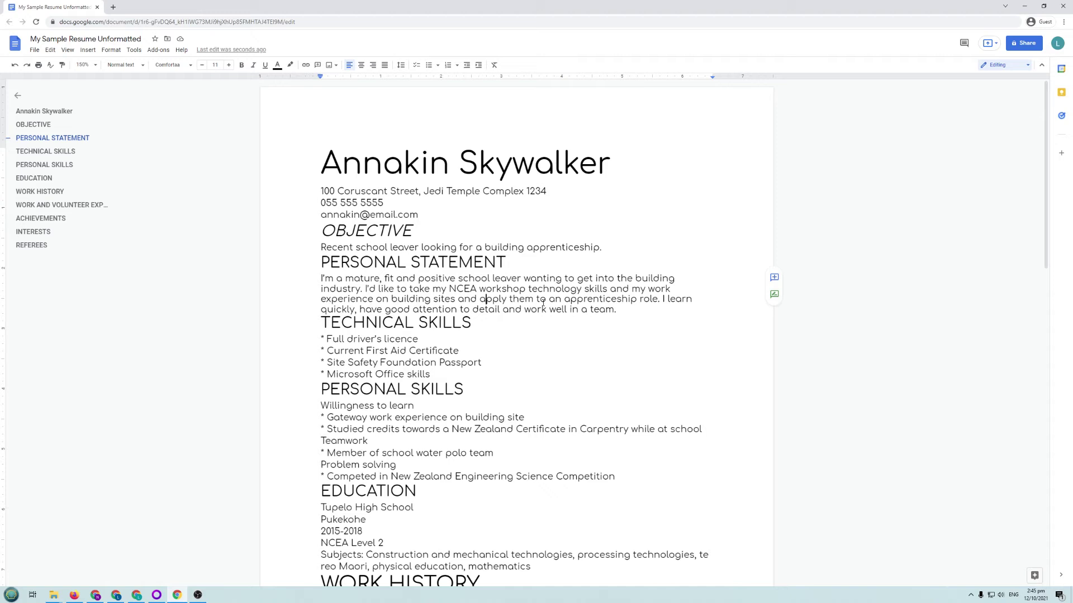
- Italicise the word Recent in the objective sentence and turn its italics back off
{"action": "double_click", "coordinate": [335, 248]}
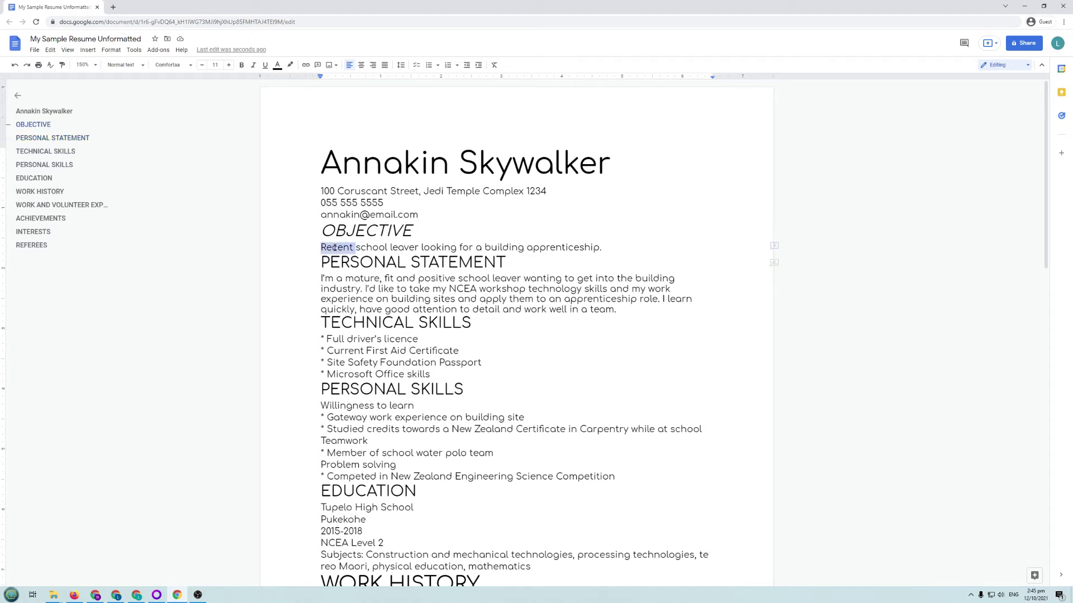
{"action": "left_click", "coordinate": [253, 65]}
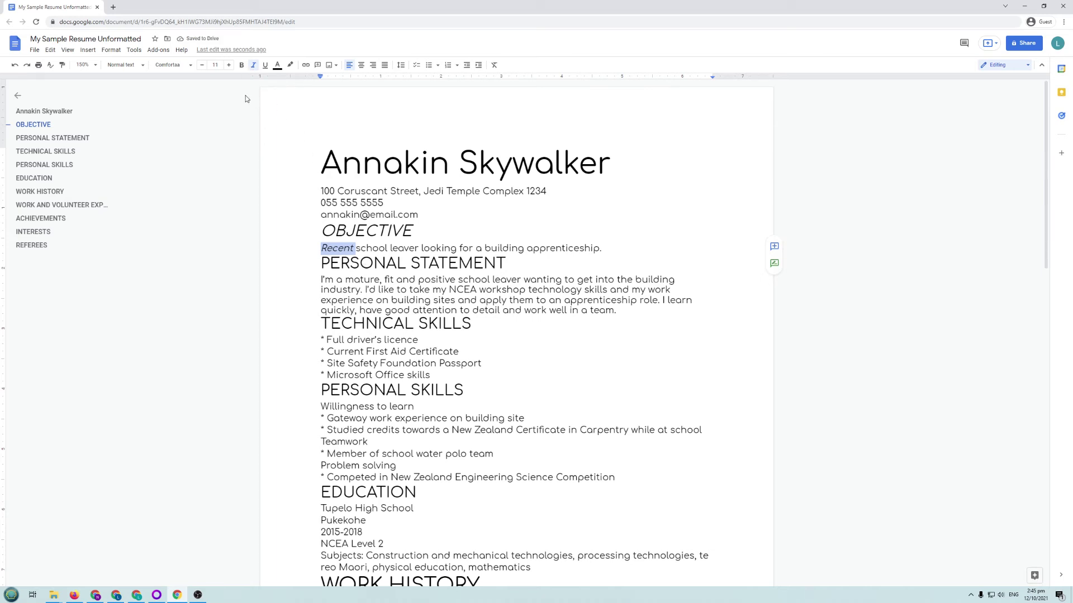
{"action": "left_click", "coordinate": [253, 65]}
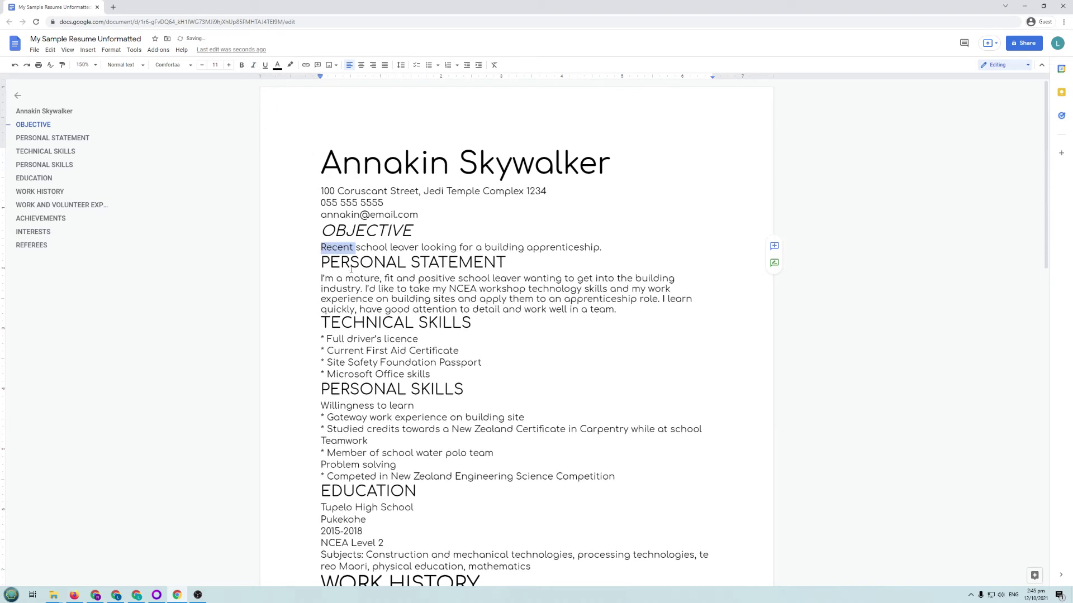
- Remove the italics from the OBJECTIVE heading and deselect it
{"action": "left_click", "coordinate": [336, 232]}
{"action": "double_click", "coordinate": [337, 233]}
{"action": "key", "text": "ctrl+i"}
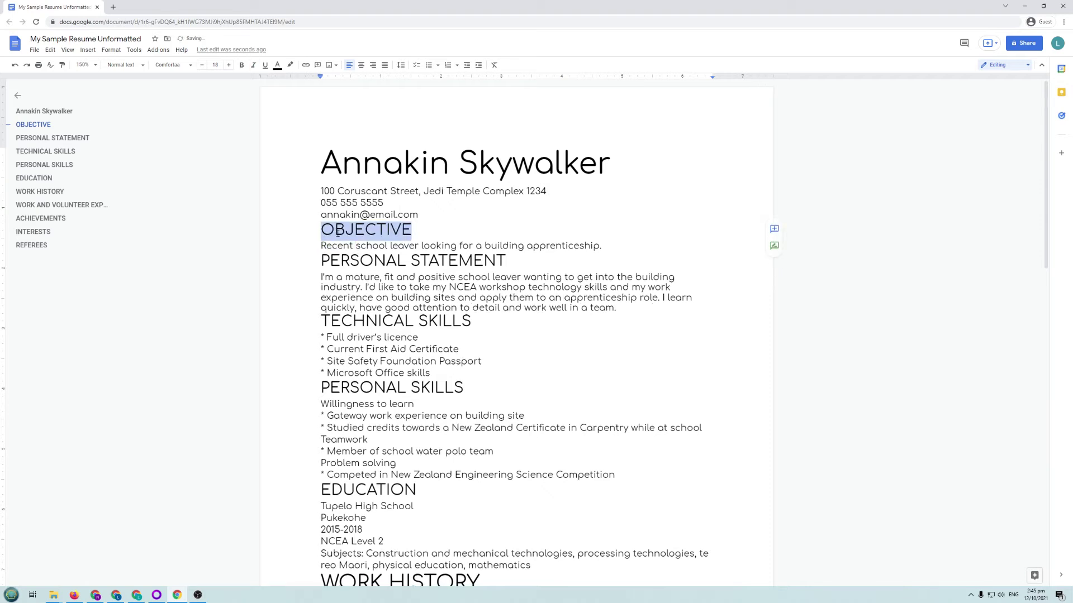
{"action": "left_click", "coordinate": [386, 291]}
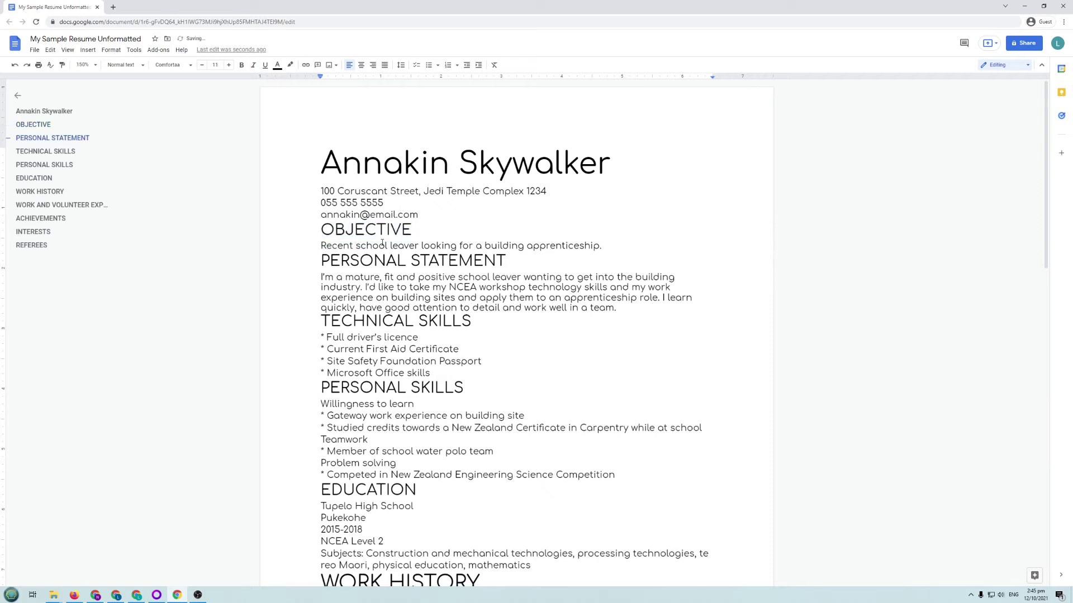
- Underline the whole name line at the head of the resume and deselect it
{"action": "left_click", "coordinate": [398, 170]}
{"action": "triple_click", "coordinate": [399, 170]}
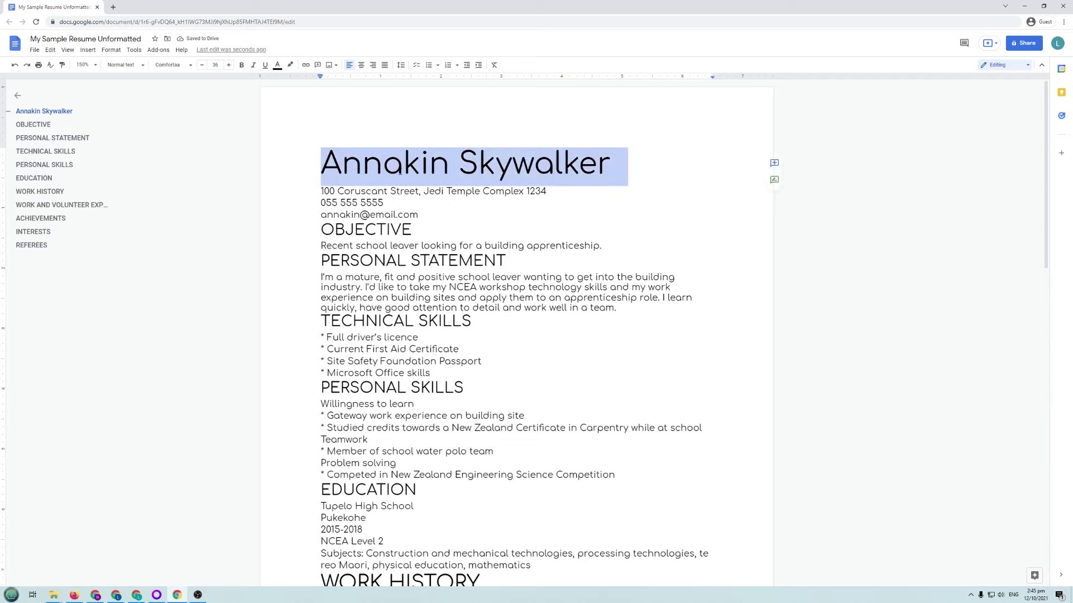
{"action": "left_click", "coordinate": [264, 65]}
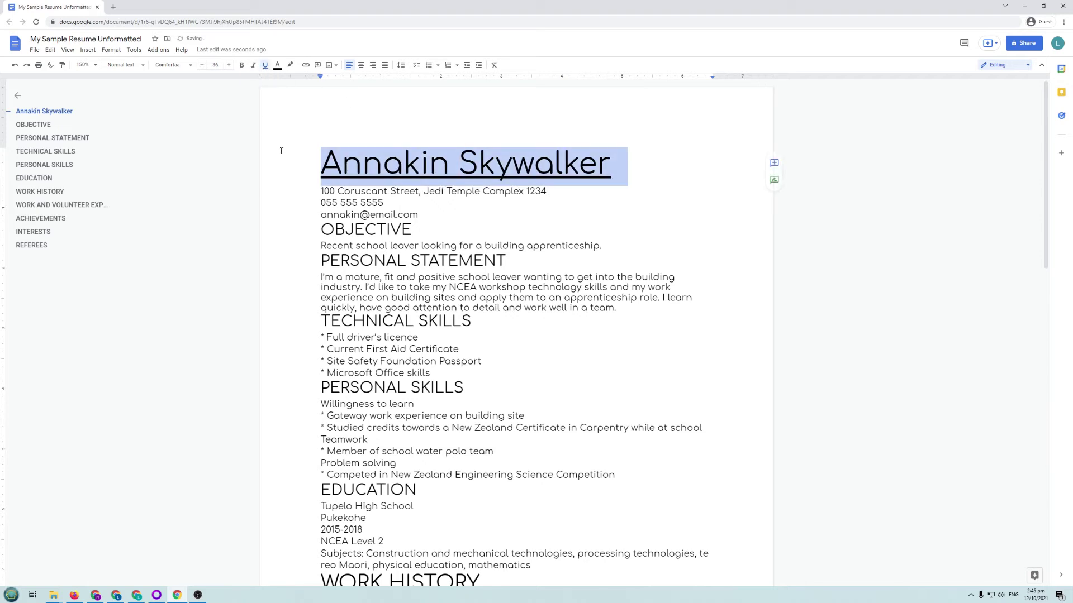
{"action": "left_click", "coordinate": [447, 192]}
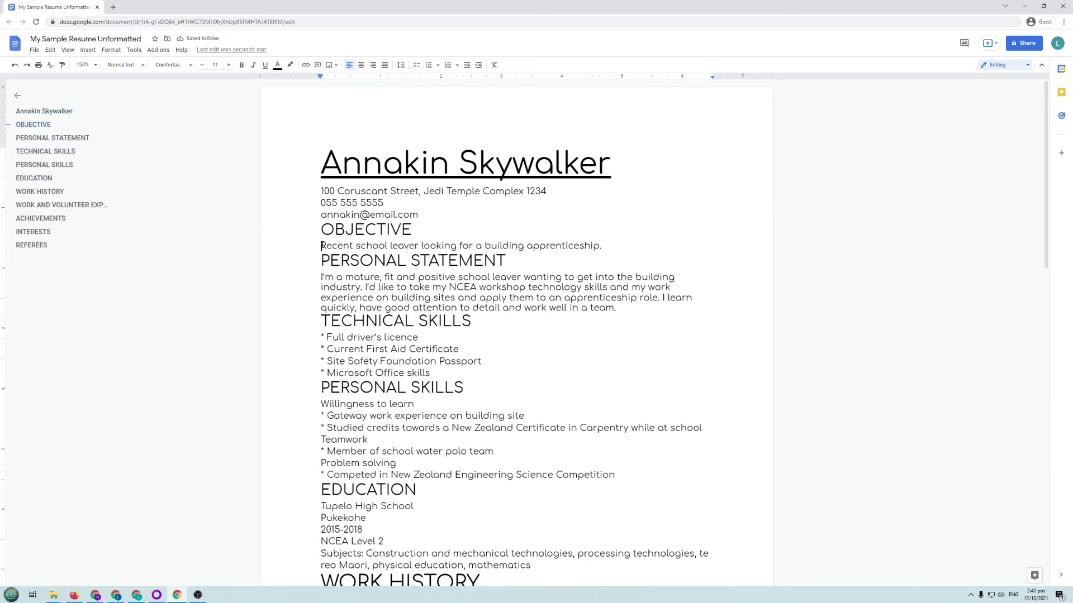
- Underline the objective sentence and the whole personal statement paragraph
{"action": "left_click_drag", "start_coordinate": [326, 243], "coordinate": [624, 241]}
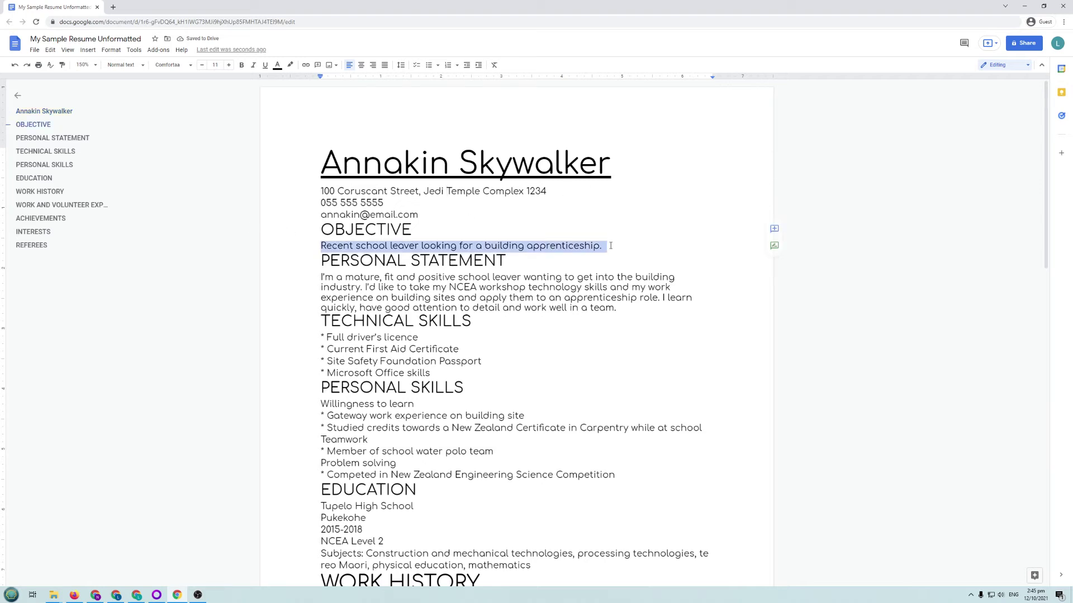
{"action": "left_click", "coordinate": [265, 65]}
{"action": "left_click_drag", "start_coordinate": [321, 277], "coordinate": [625, 308]}
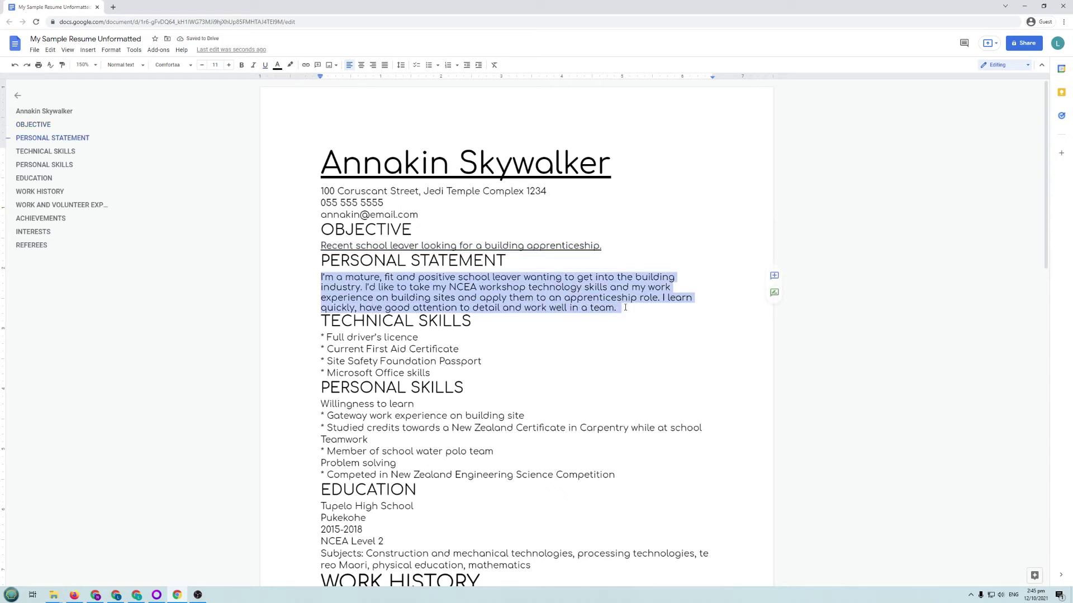
{"action": "left_click", "coordinate": [265, 64]}
{"action": "left_click", "coordinate": [522, 350]}
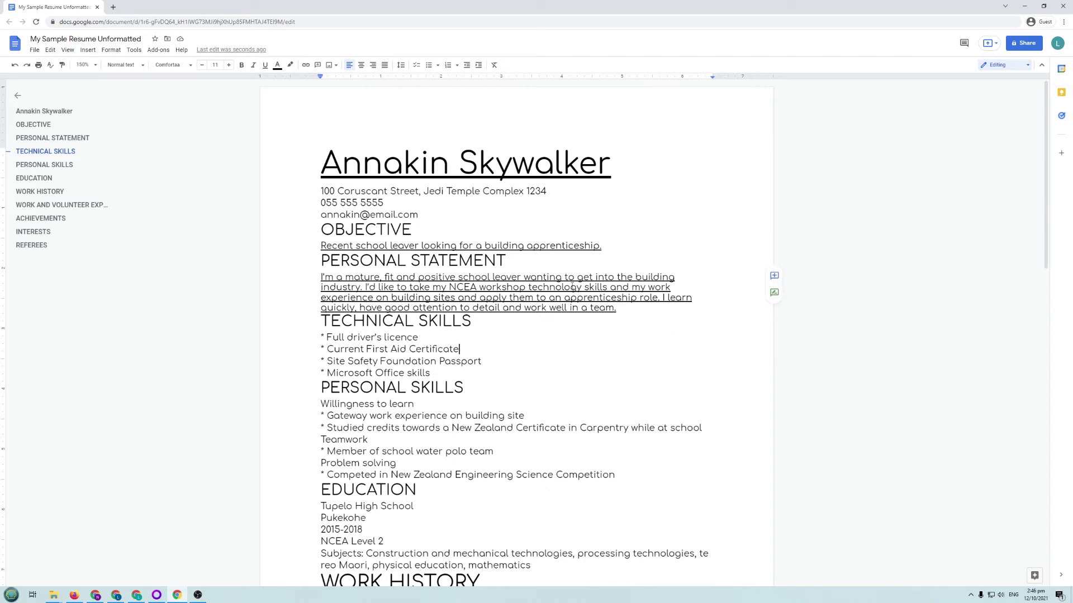
- Remove the underline from the personal statement paragraph and underline the paragraph again
{"action": "left_click_drag", "start_coordinate": [321, 278], "coordinate": [617, 308]}
{"action": "left_click", "coordinate": [531, 339]}
{"action": "key", "text": "ctrl+z"}
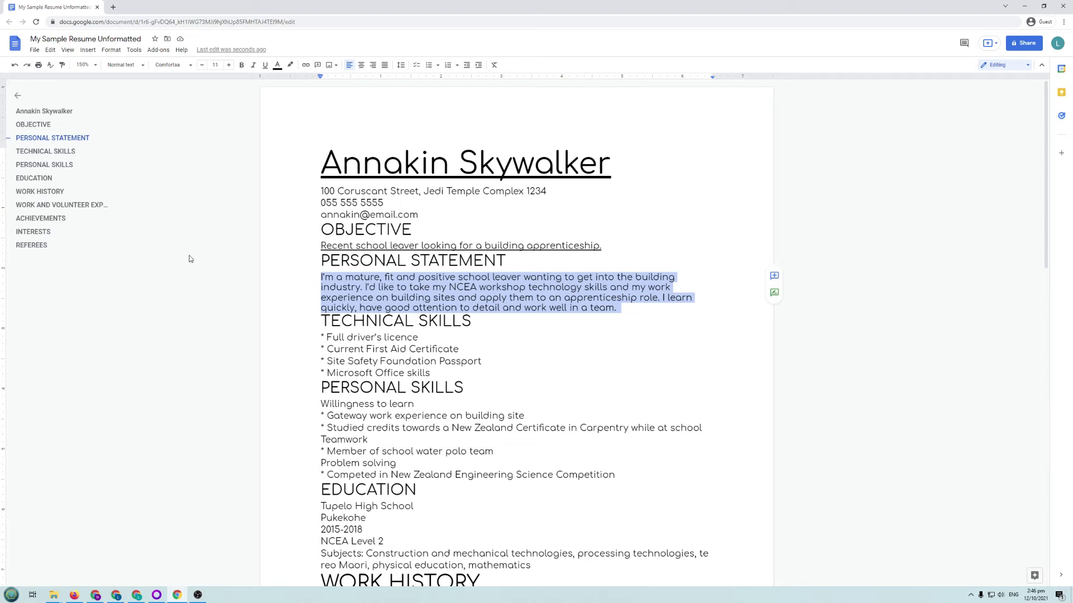
{"action": "key", "text": "ctrl+u"}
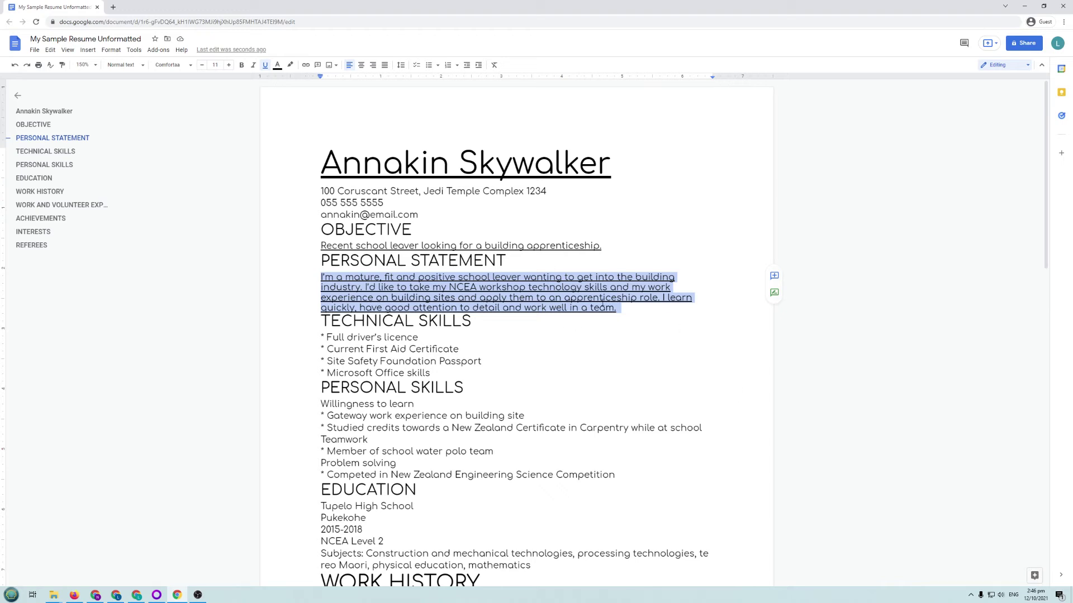
- Undo the underlining of the personal statement, the objective sentence and the name line, and deselect the text
{"action": "key", "text": "ctrl+z"}
{"action": "key", "text": "ctrl+z"}
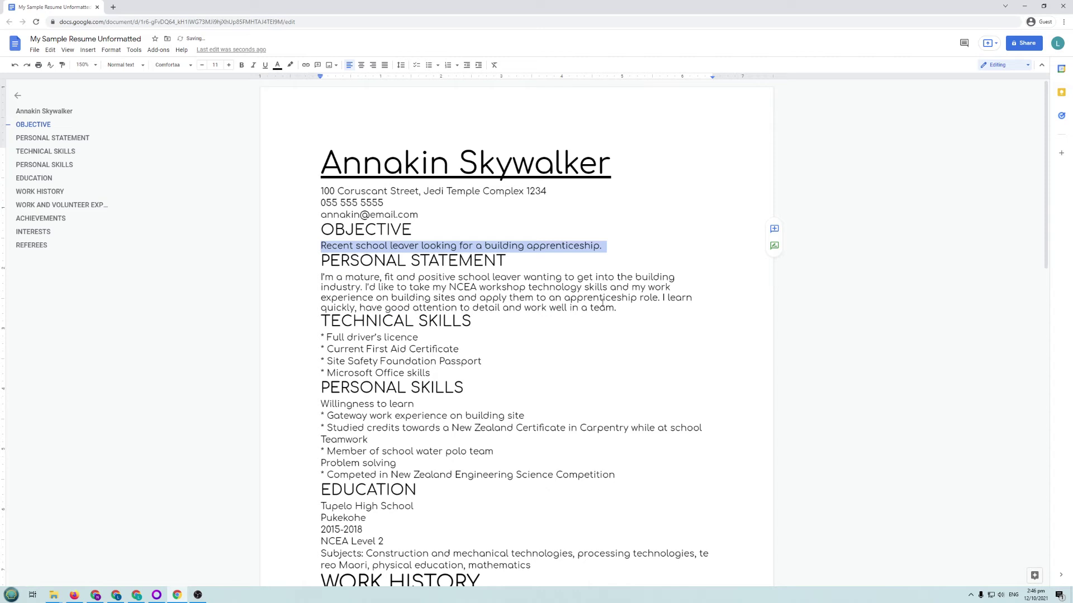
{"action": "key", "text": "ctrl+z"}
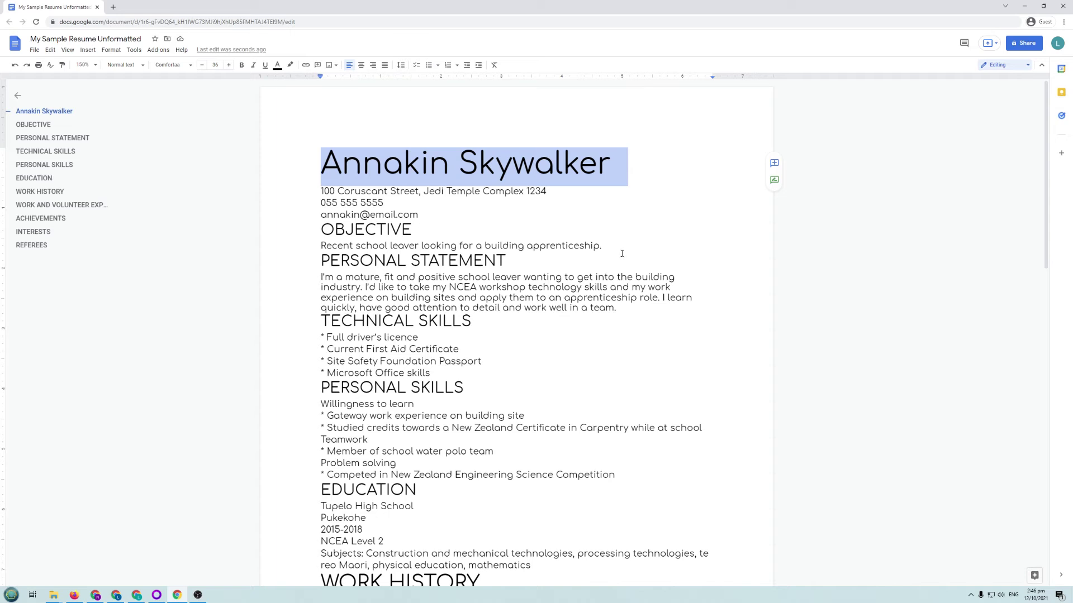
{"action": "left_click", "coordinate": [513, 276]}
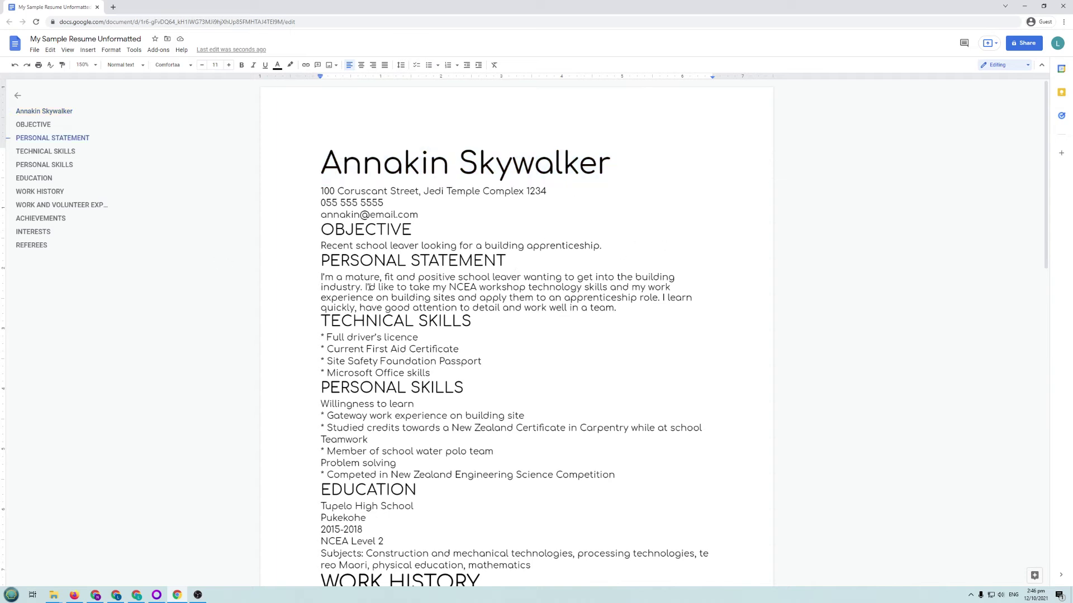
- Practise text selection in the personal statement on part of the text, the word take and the entire paragraph
{"action": "left_click_drag", "start_coordinate": [322, 277], "coordinate": [530, 289]}
{"action": "left_click", "coordinate": [420, 298]}
{"action": "triple_click", "coordinate": [442, 289]}
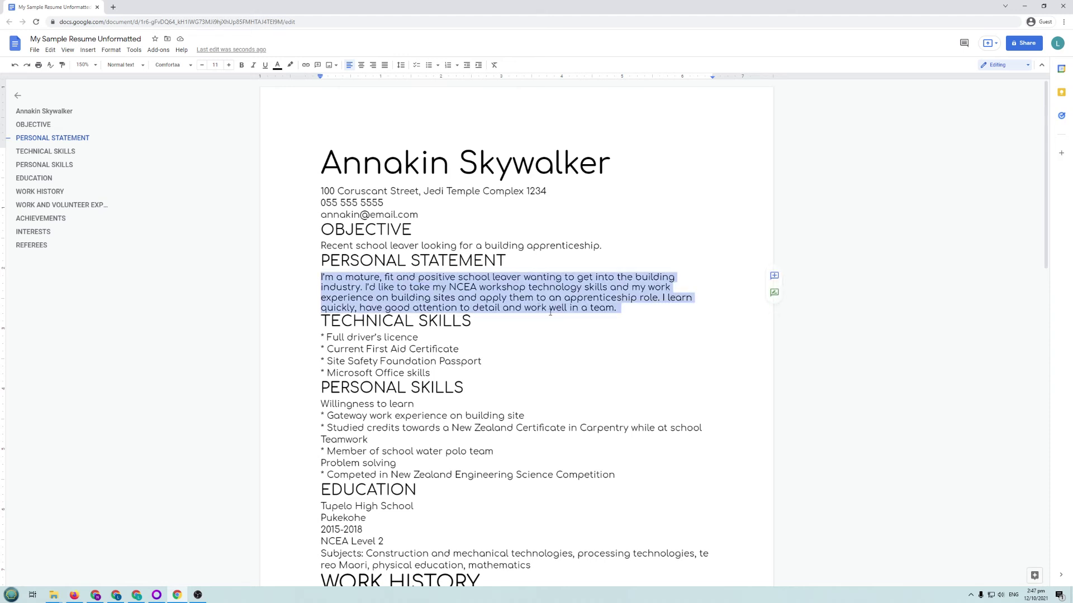
{"action": "double_click", "coordinate": [422, 287]}
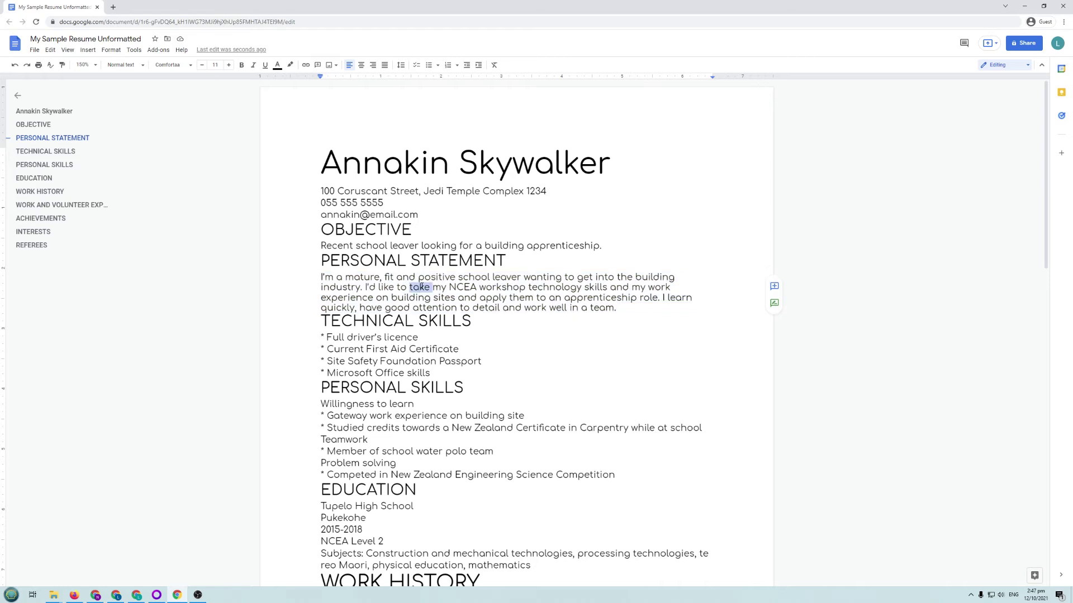
{"action": "triple_click", "coordinate": [468, 289]}
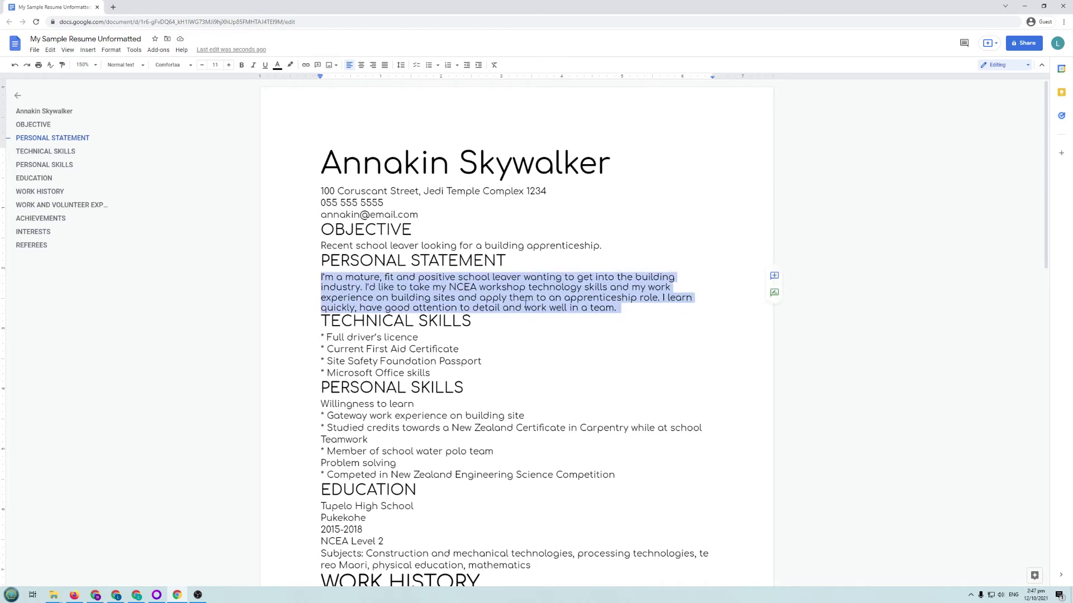
{"action": "left_click", "coordinate": [504, 304]}
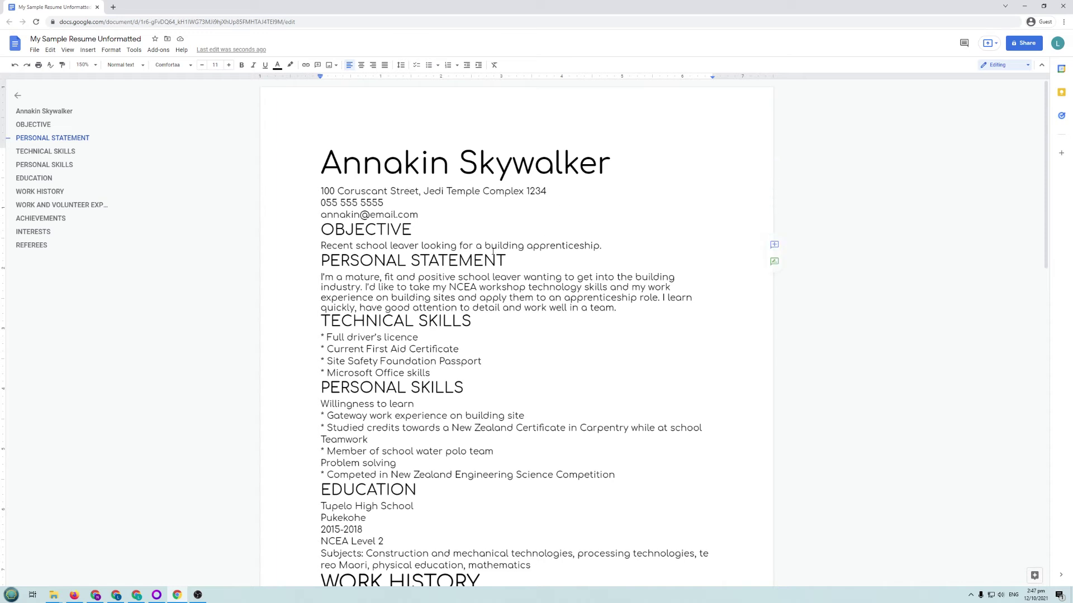
- Select the full name at the head of the resume and set its text colour to a light red
{"action": "left_click_drag", "start_coordinate": [330, 173], "coordinate": [612, 167]}
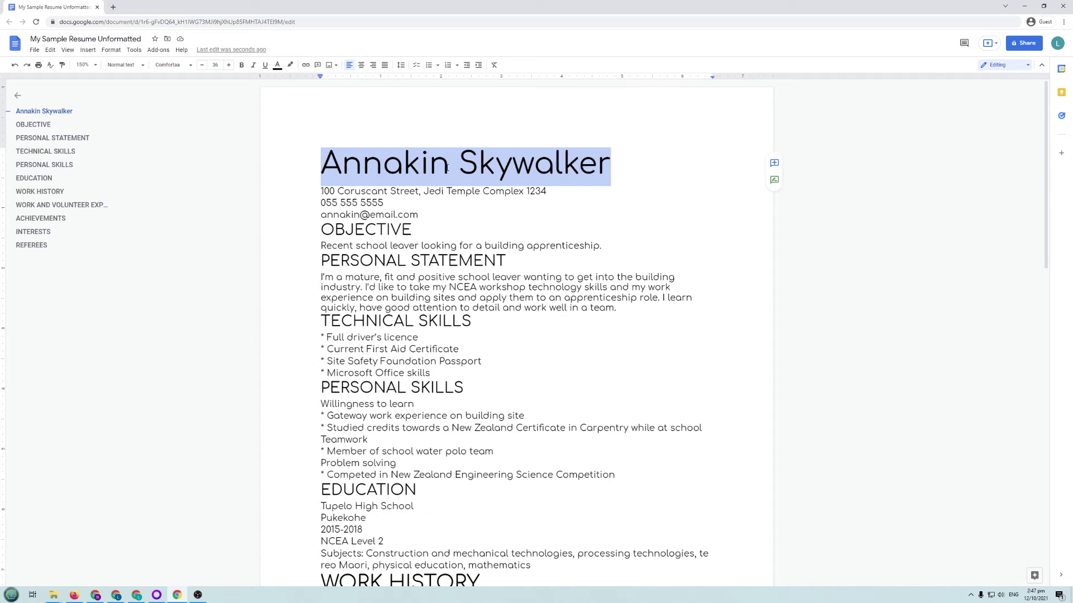
{"action": "left_click", "coordinate": [277, 66]}
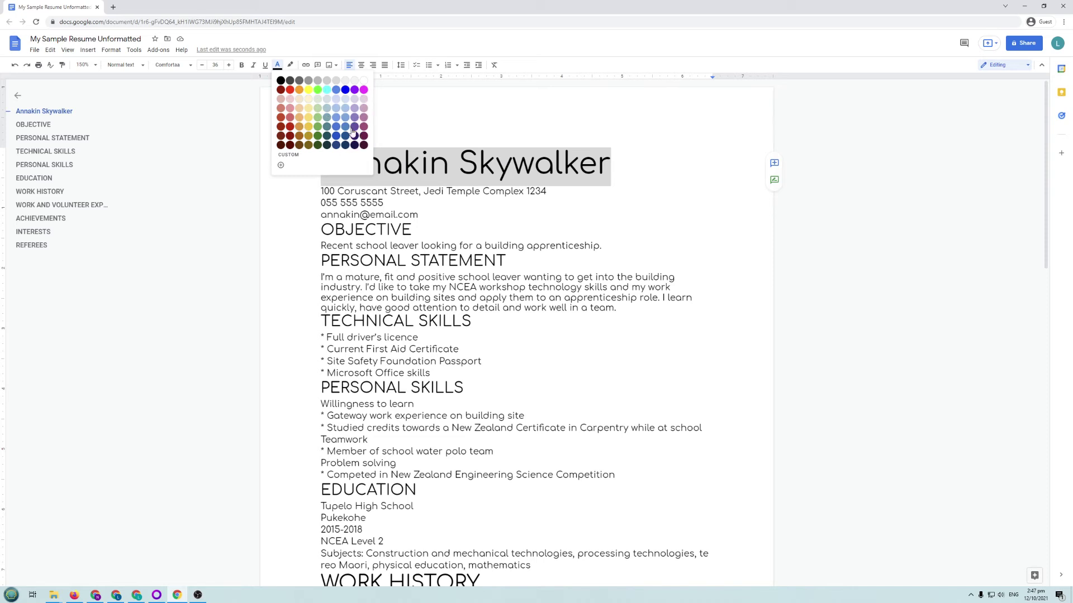
{"action": "left_click", "coordinate": [290, 117]}
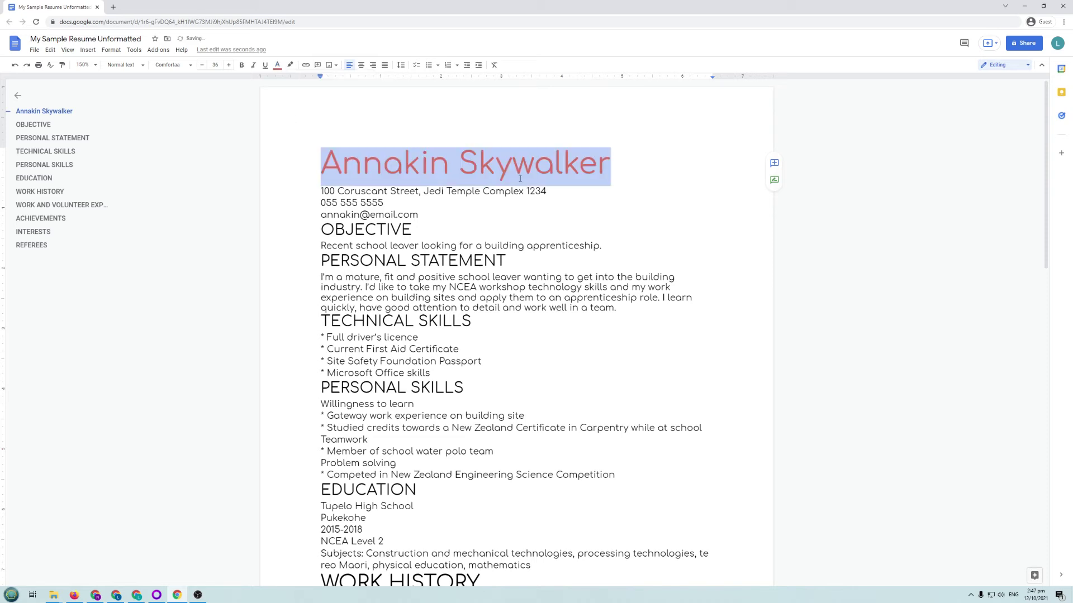
- Reselect the full name at the head of the resume and set its text colour to green, followed by purple
{"action": "left_click", "coordinate": [517, 203]}
{"action": "left_click_drag", "start_coordinate": [321, 163], "coordinate": [611, 167]}
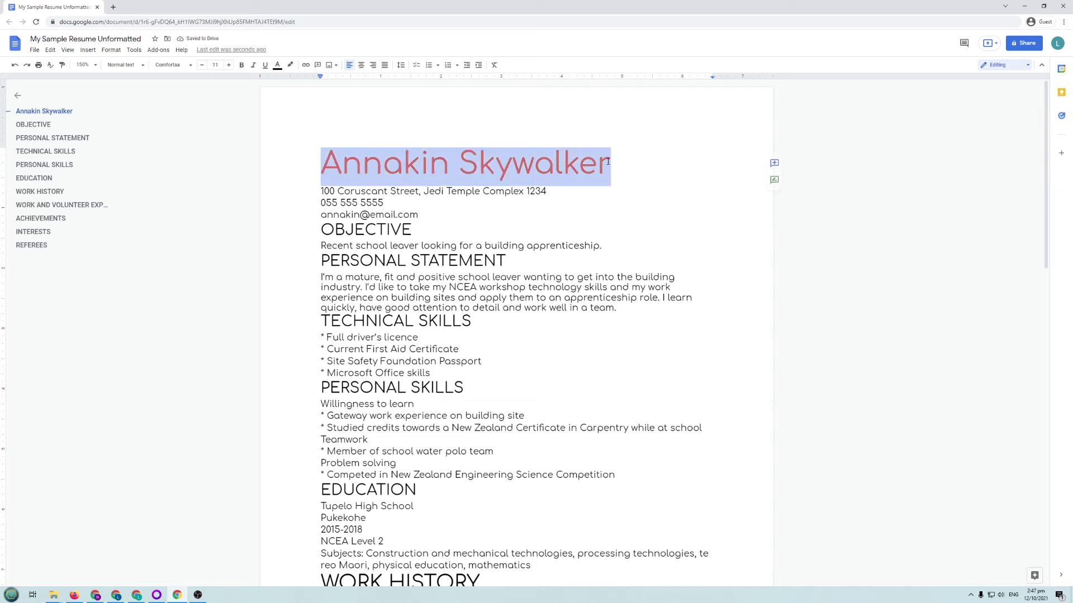
{"action": "left_click", "coordinate": [278, 66]}
{"action": "left_click", "coordinate": [321, 122]}
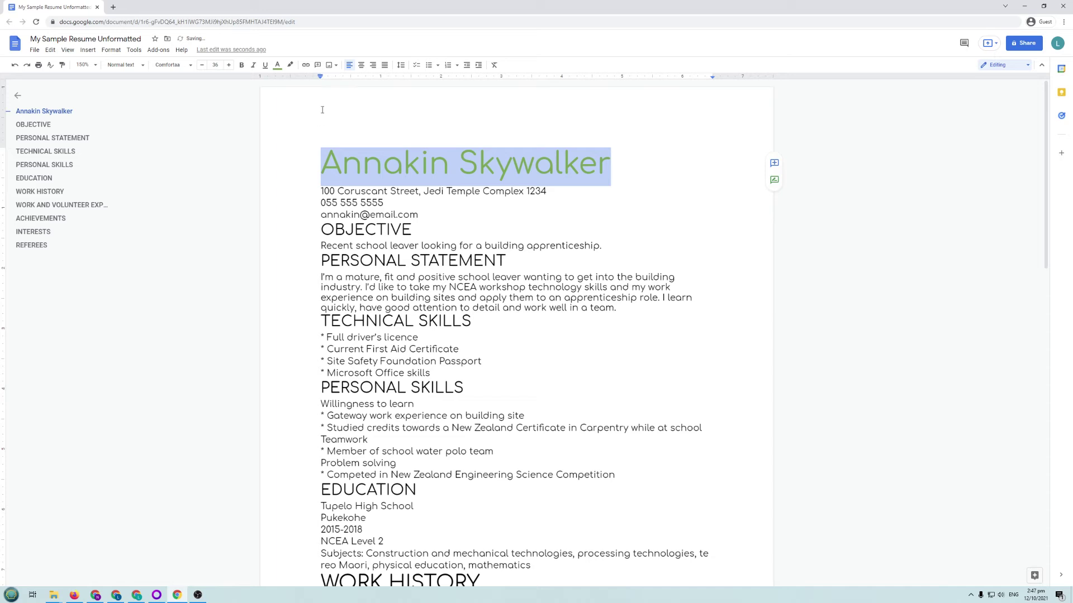
{"action": "left_click", "coordinate": [277, 64]}
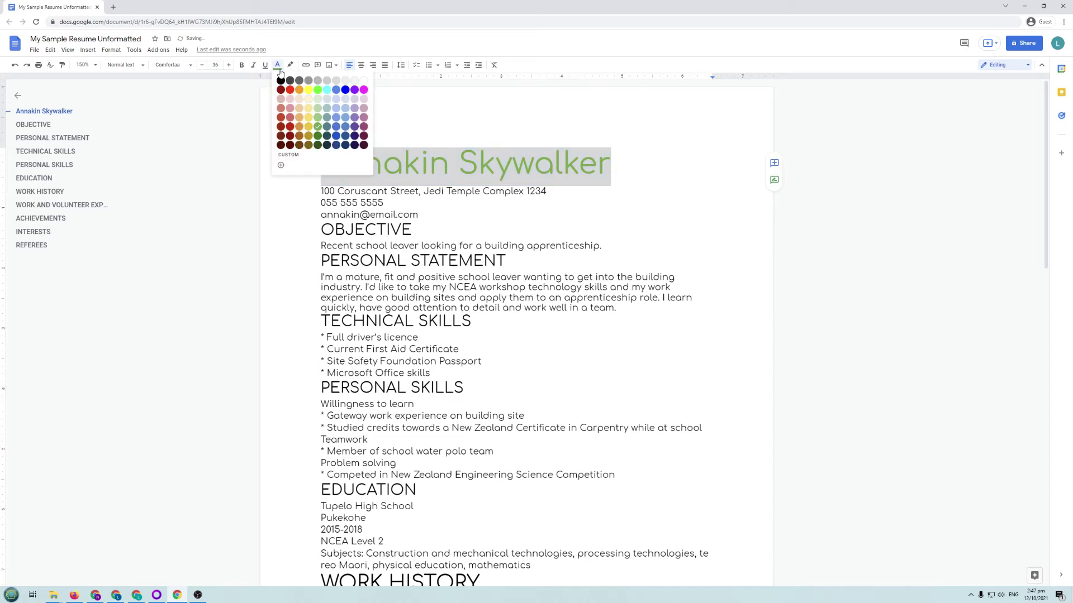
{"action": "left_click", "coordinate": [354, 90]}
{"action": "left_click", "coordinate": [483, 248]}
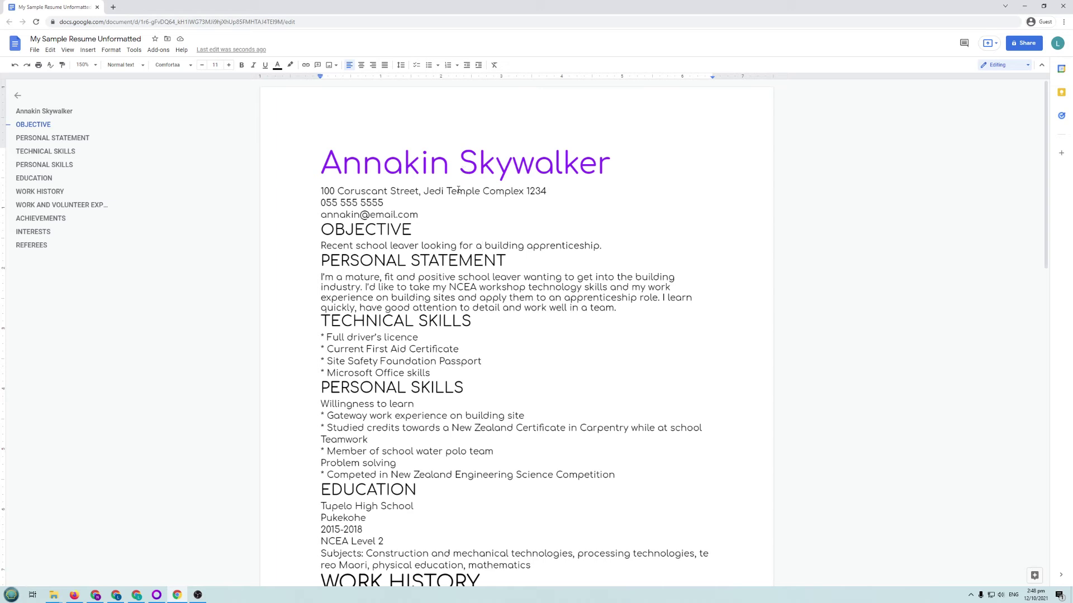
- Mix a custom muted pink text colour and apply it to the full name at the head of the resume
{"action": "triple_click", "coordinate": [341, 164]}
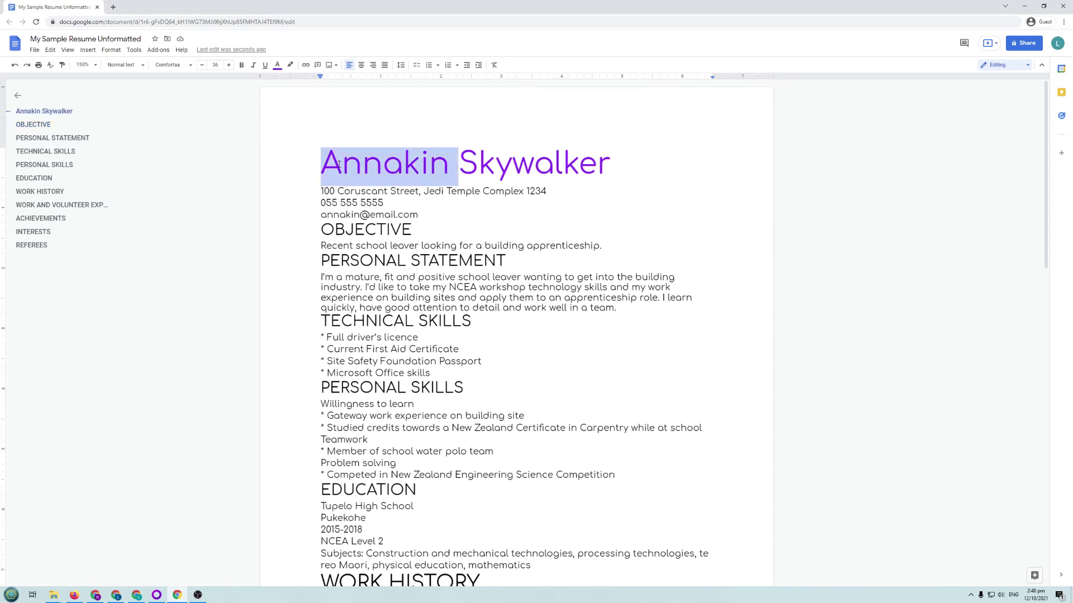
{"action": "left_click", "coordinate": [276, 66]}
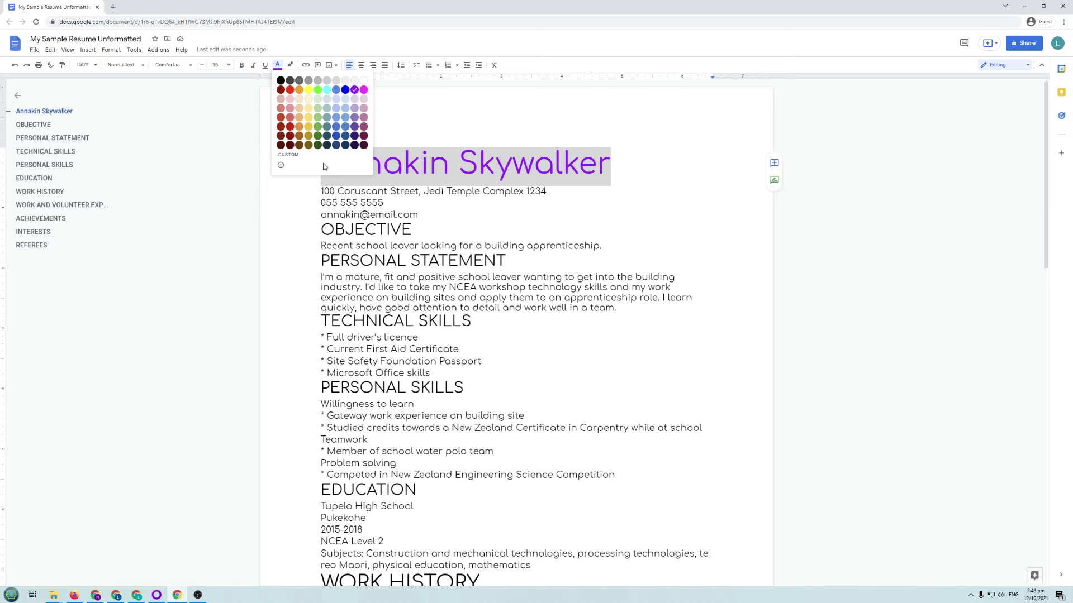
{"action": "left_click", "coordinate": [289, 162]}
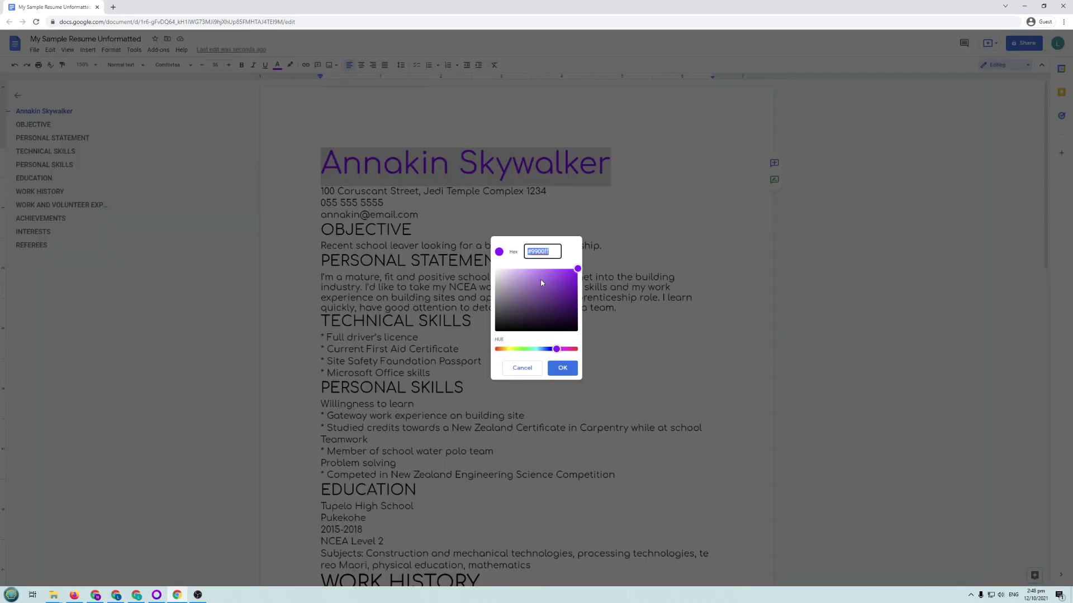
{"action": "mouse_move", "coordinate": [557, 349]}
{"action": "left_mouse_down"}
{"action": "mouse_move", "coordinate": [519, 351]}
{"action": "mouse_move", "coordinate": [577, 351]}
{"action": "mouse_move", "coordinate": [497, 351]}
{"action": "mouse_move", "coordinate": [569, 351]}
{"action": "left_mouse_up"}
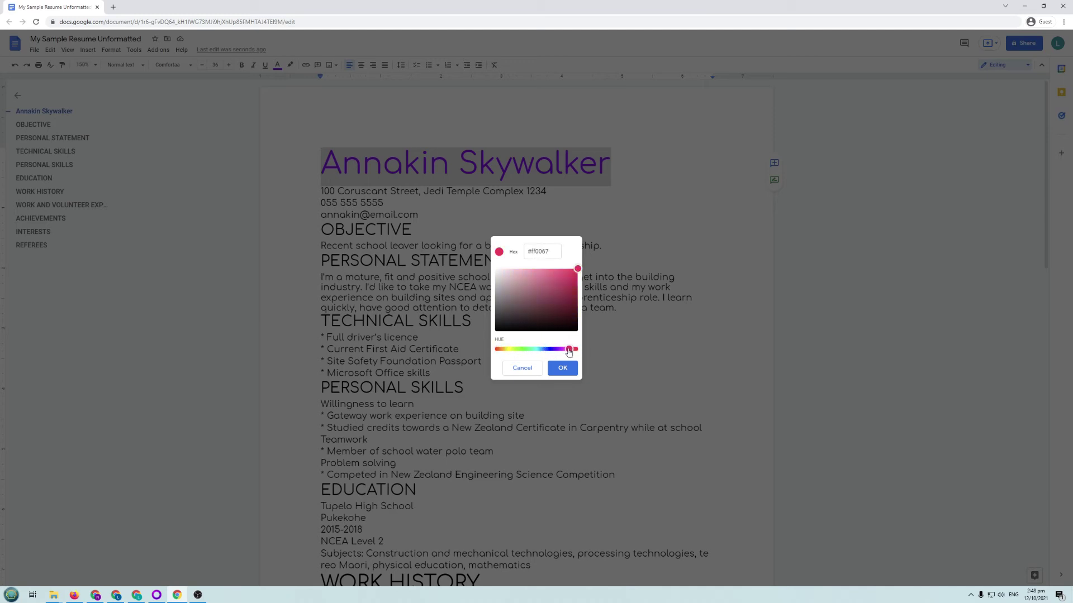
{"action": "mouse_move", "coordinate": [578, 271]}
{"action": "left_mouse_down"}
{"action": "mouse_move", "coordinate": [511, 286]}
{"action": "mouse_move", "coordinate": [551, 284]}
{"action": "mouse_move", "coordinate": [530, 281]}
{"action": "mouse_move", "coordinate": [544, 294]}
{"action": "mouse_move", "coordinate": [506, 291]}
{"action": "mouse_move", "coordinate": [524, 287]}
{"action": "left_mouse_up"}
{"action": "left_click", "coordinate": [560, 369]}
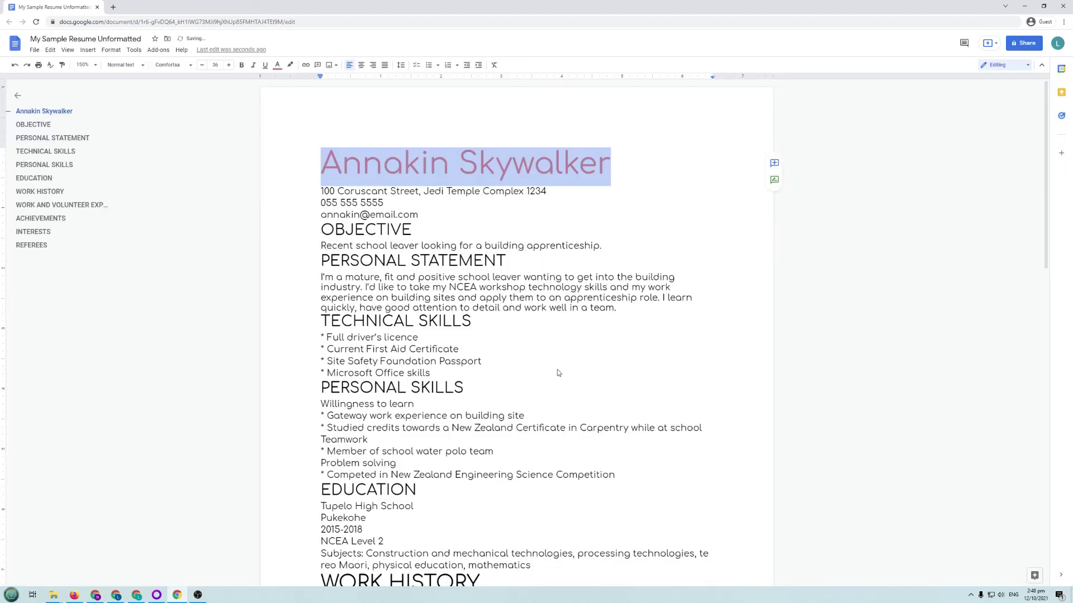
{"action": "left_click", "coordinate": [436, 221]}
- Set the full name's text colour to dark yellow and reapply the saved custom muted pink
{"action": "left_click_drag", "start_coordinate": [614, 165], "coordinate": [324, 139]}
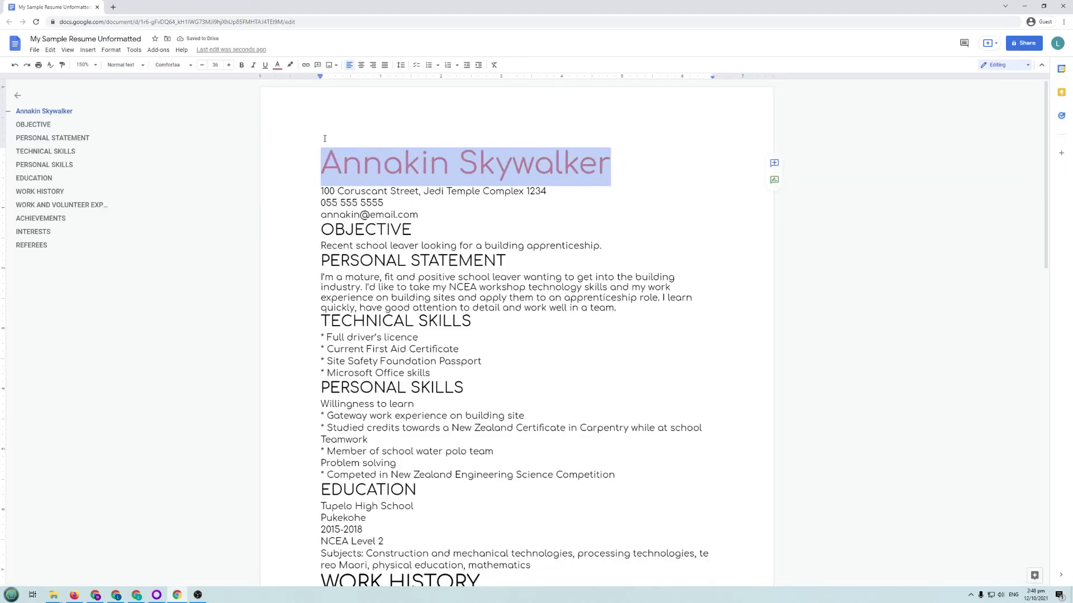
{"action": "left_click", "coordinate": [277, 65]}
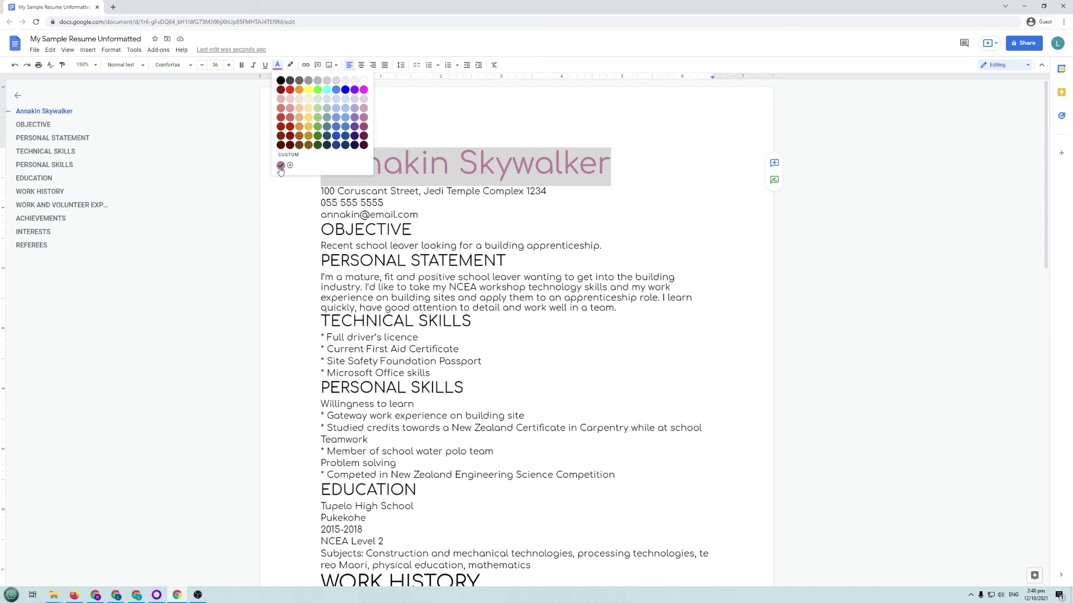
{"action": "left_click", "coordinate": [309, 136]}
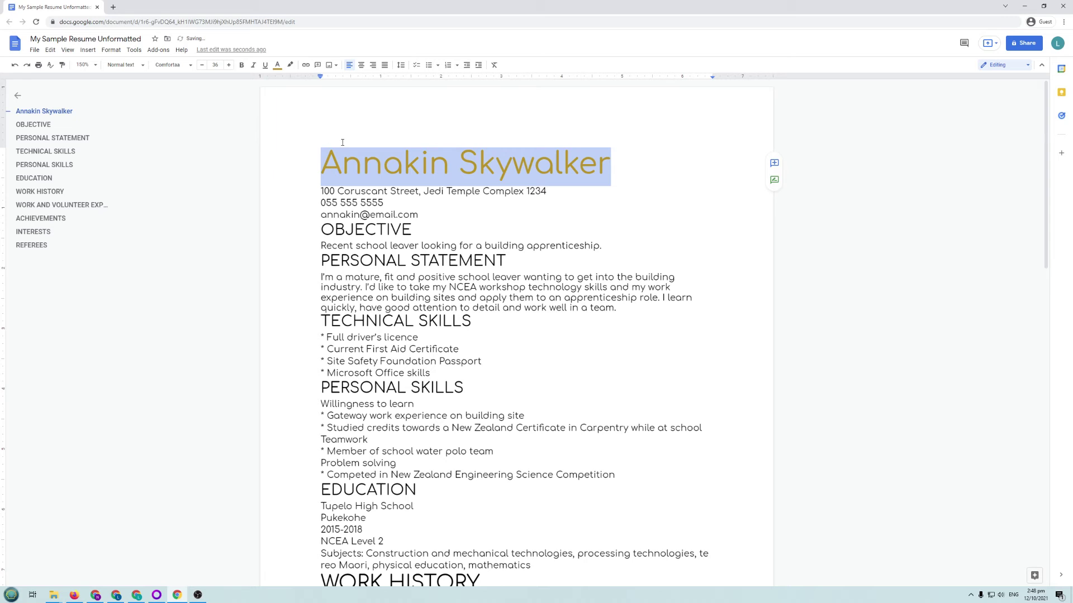
{"action": "left_click", "coordinate": [277, 65]}
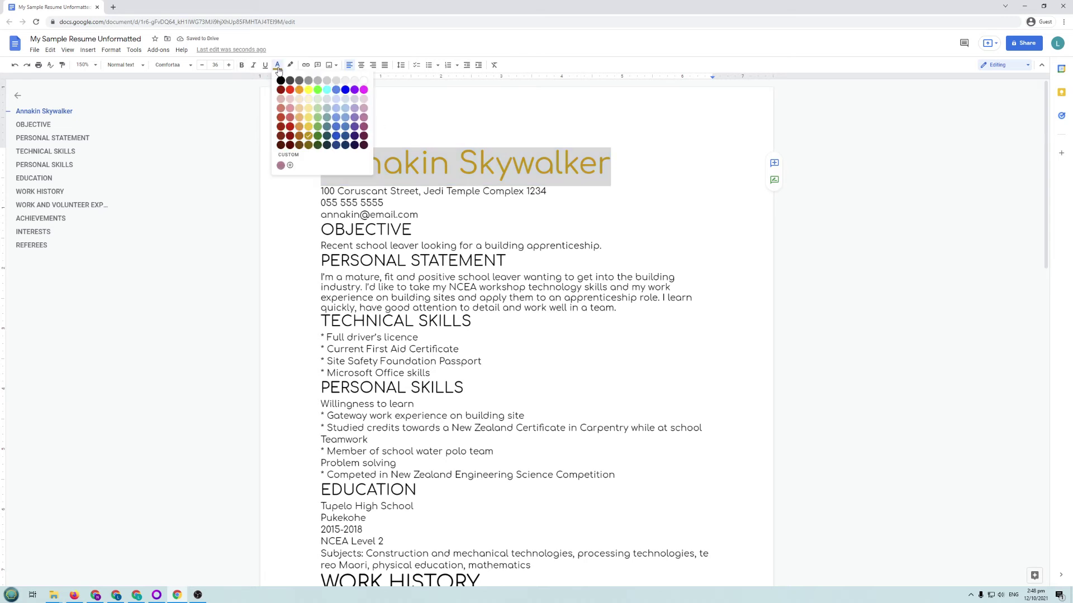
{"action": "left_click", "coordinate": [280, 165]}
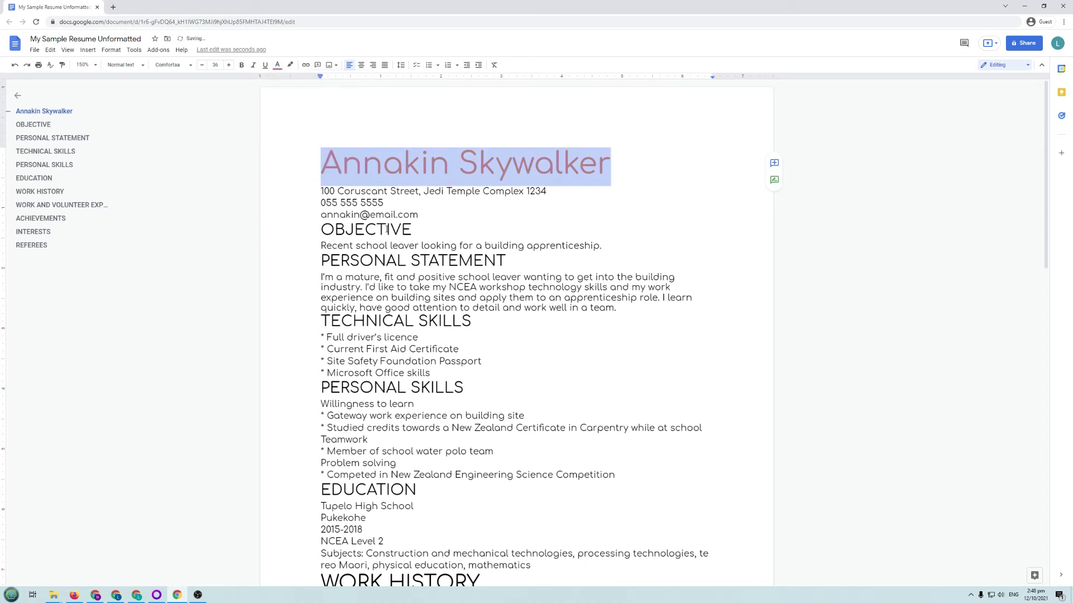
{"action": "left_click", "coordinate": [424, 229]}
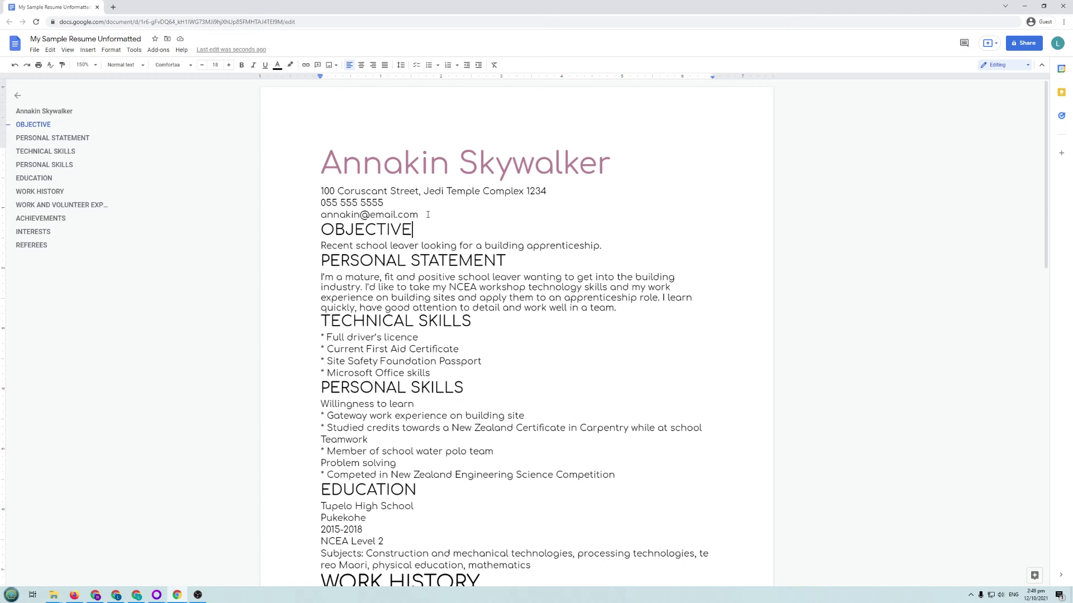
- Select the whole sentence under the OBJECTIVE heading and centre-align it
{"action": "double_click", "coordinate": [351, 246]}
{"action": "left_click", "coordinate": [351, 246]}
{"action": "triple_click", "coordinate": [403, 247]}
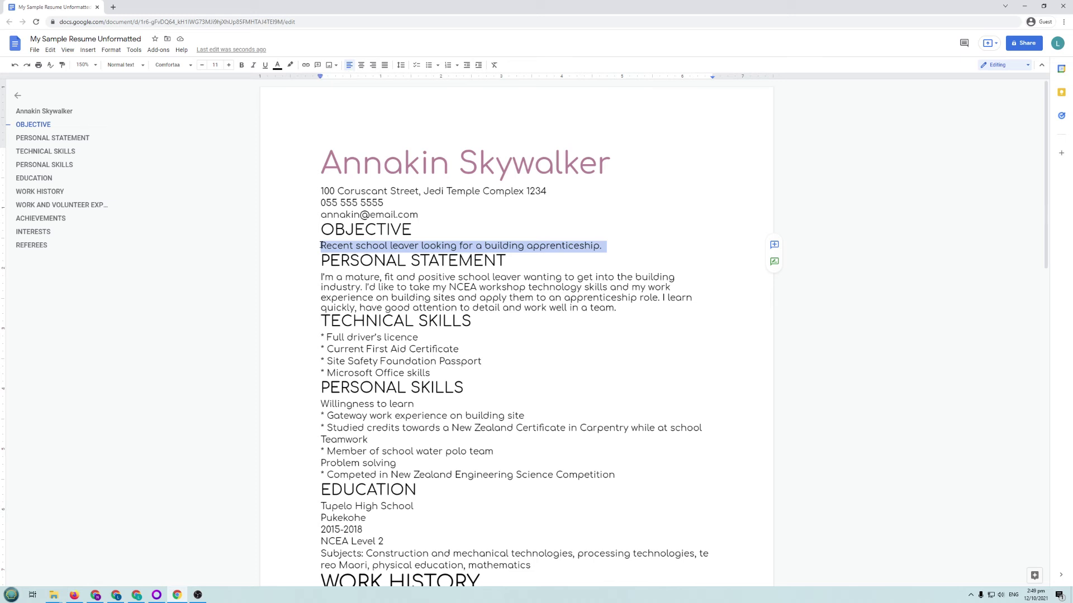
{"action": "left_click", "coordinate": [362, 67]}
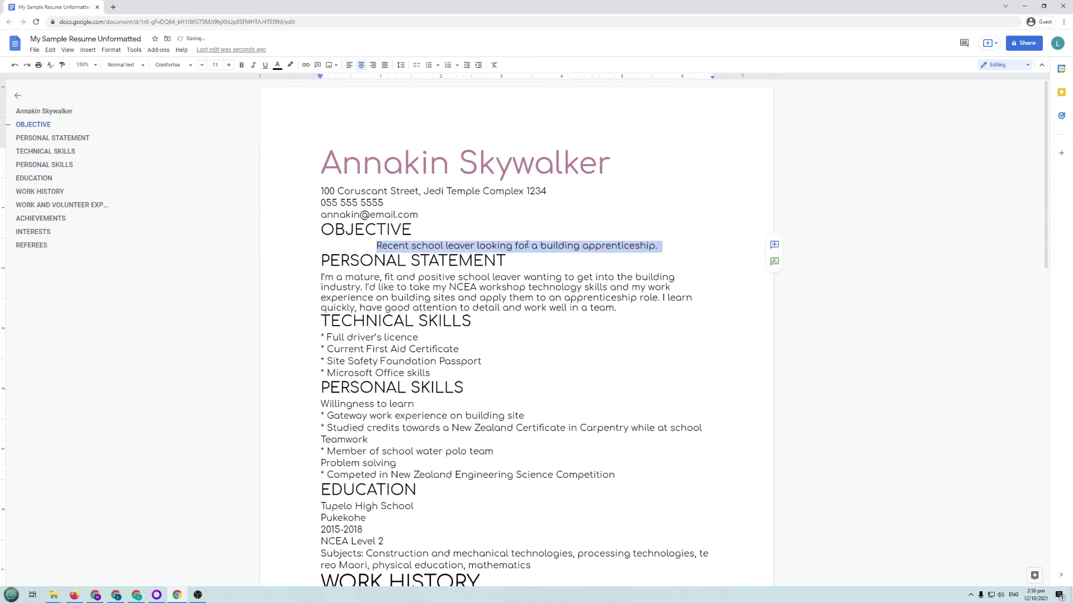
- Add the sample text "This is a test" at the end of the centred objective sentence and delete it again
{"action": "left_click", "coordinate": [660, 246]}
{"action": "type", "text": "This is a test"}
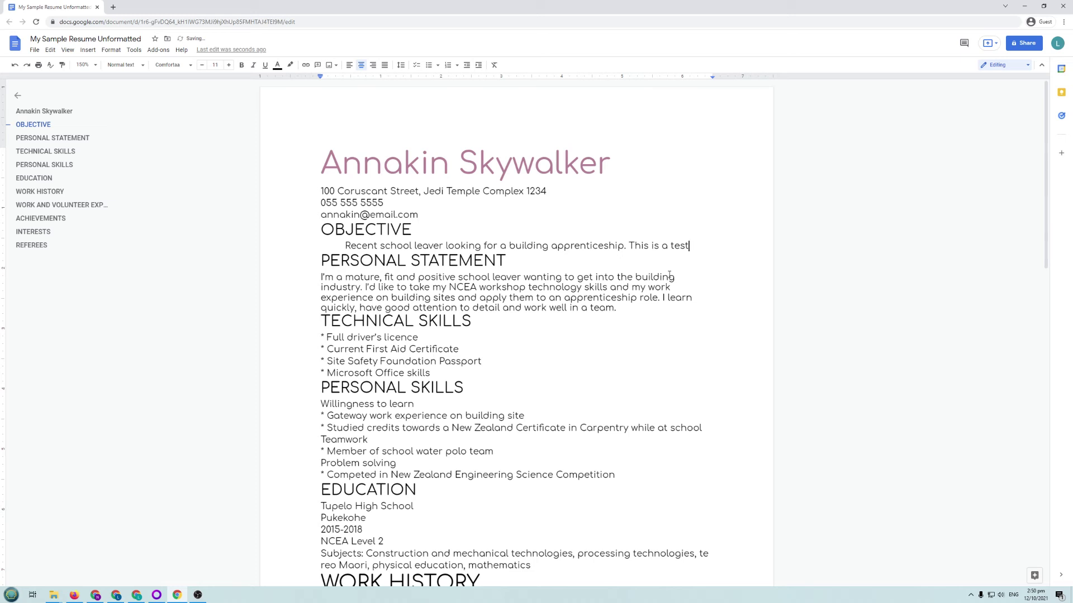
{"action": "key", "text": "BackSpace"}
{"action": "key", "text": "BackSpace"}
{"action": "key", "text": "BackSpace"}
{"action": "key", "text": "BackSpace"}
{"action": "key", "text": "BackSpace"}
{"action": "key", "text": "BackSpace"}
{"action": "key", "text": "BackSpace"}
{"action": "key", "text": "BackSpace"}
{"action": "key", "text": "BackSpace"}
{"action": "key", "text": "BackSpace"}
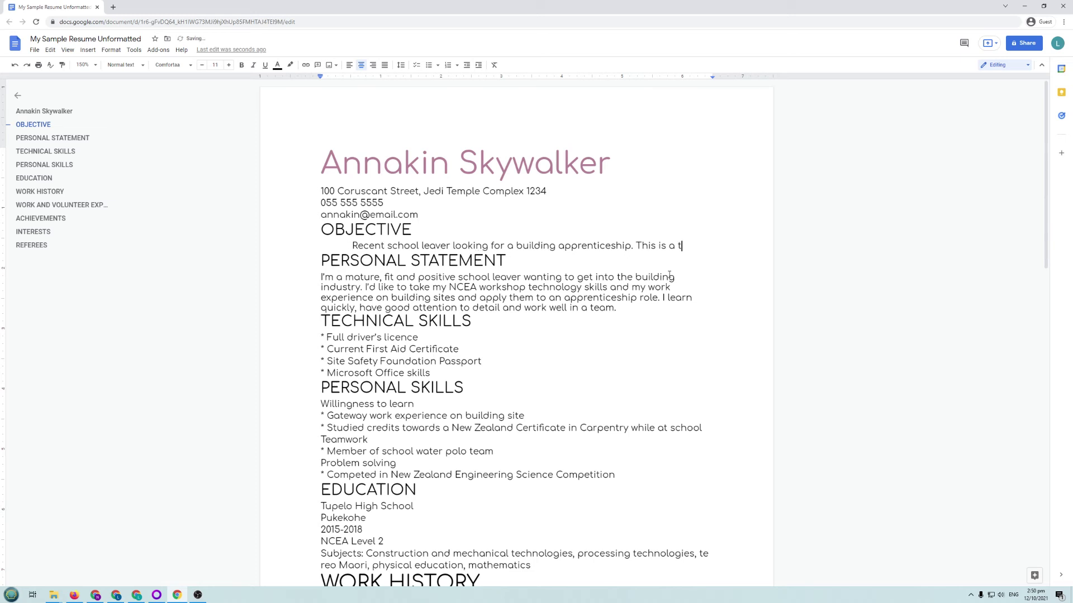
{"action": "key", "text": "BackSpace"}
{"action": "key", "text": "BackSpace"}
{"action": "key", "text": "BackSpace"}
{"action": "key", "text": "BackSpace"}
{"action": "key", "text": "BackSpace"}
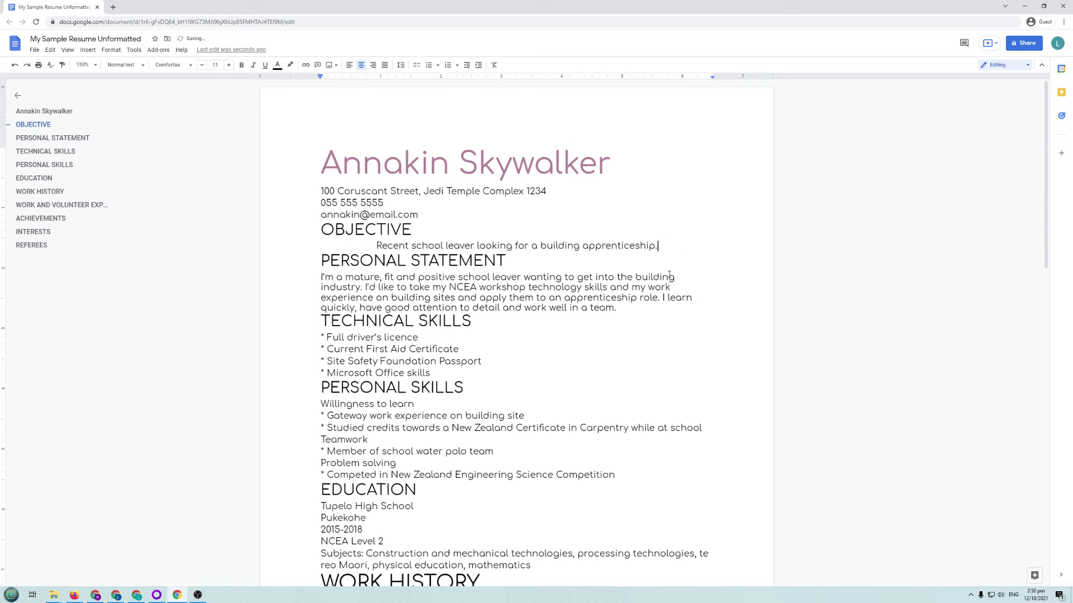
- Right-align the objective sentence and try the alignment with the sample text "thsheheh" at its end, removing that text again
{"action": "triple_click", "coordinate": [422, 247]}
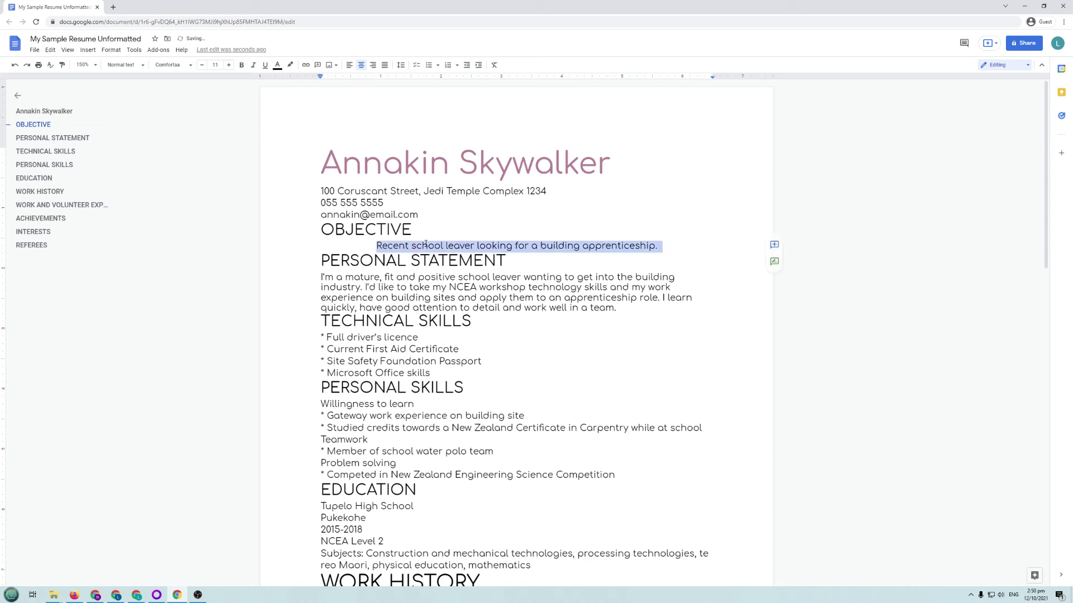
{"action": "left_click", "coordinate": [374, 66]}
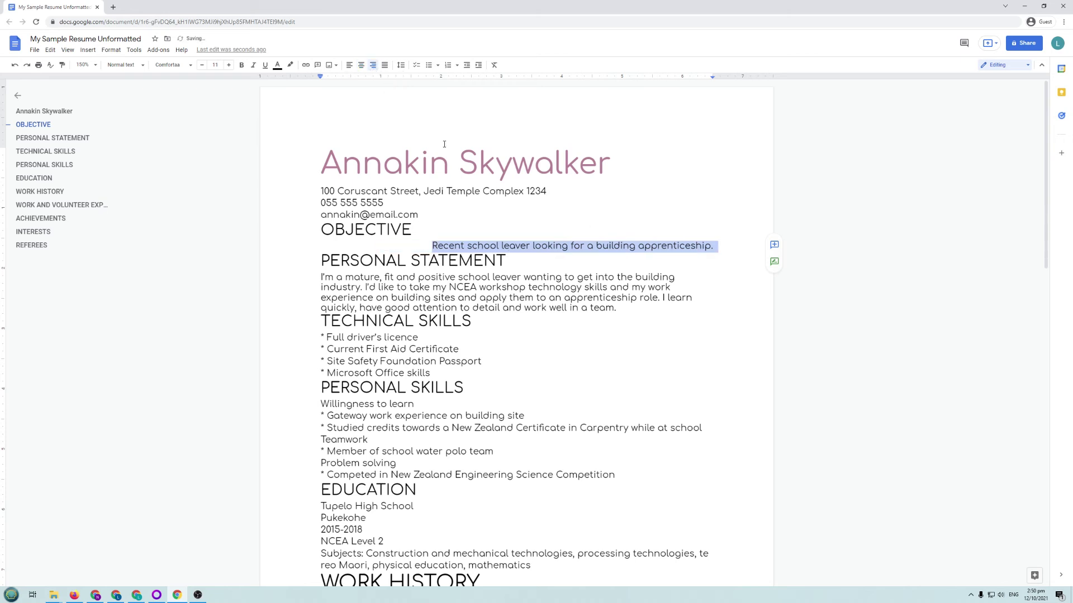
{"action": "left_click", "coordinate": [730, 249]}
{"action": "type", "text": "thsheheh"}
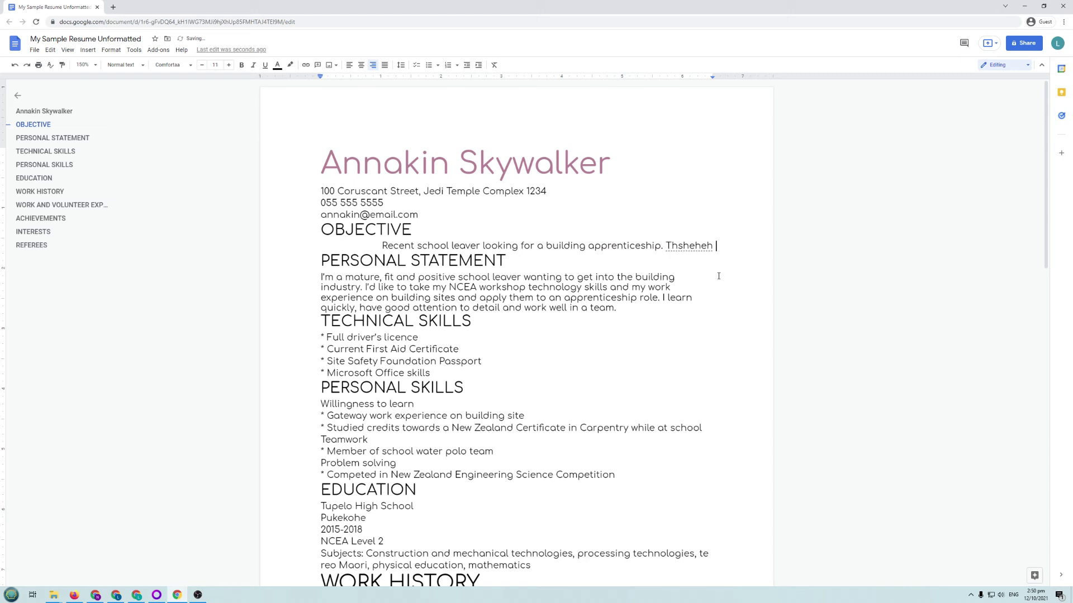
{"action": "key", "text": "BackSpace"}
{"action": "key", "text": "BackSpace"}
{"action": "key", "text": "BackSpace"}
{"action": "key", "text": "BackSpace"}
{"action": "key", "text": "BackSpace"}
{"action": "key", "text": "BackSpace"}
{"action": "key", "text": "BackSpace"}
{"action": "key", "text": "BackSpace"}
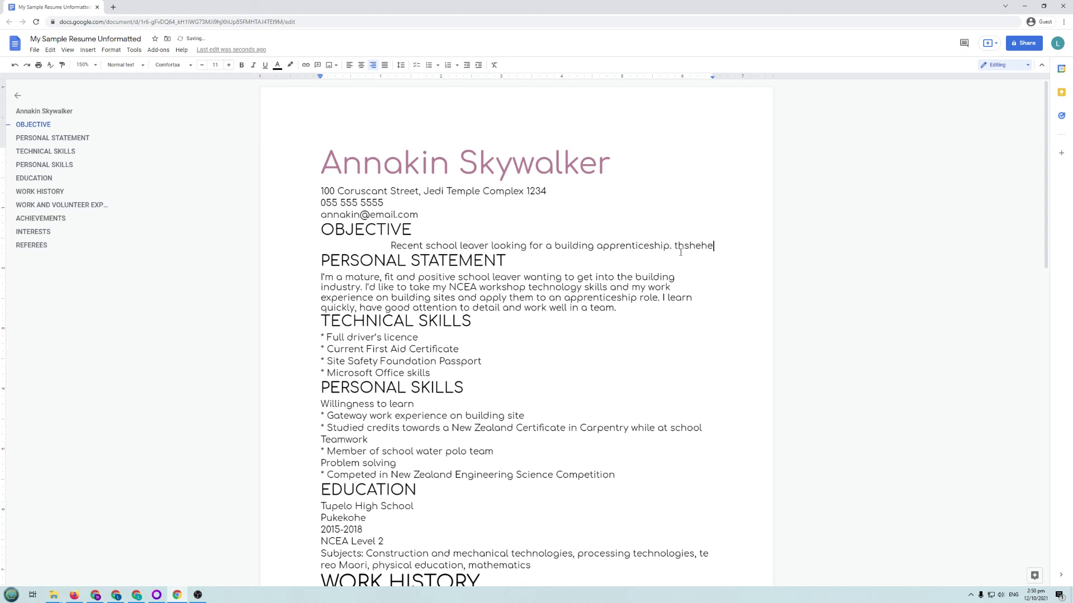
{"action": "key", "text": "BackSpace"}
{"action": "key", "text": "BackSpace"}
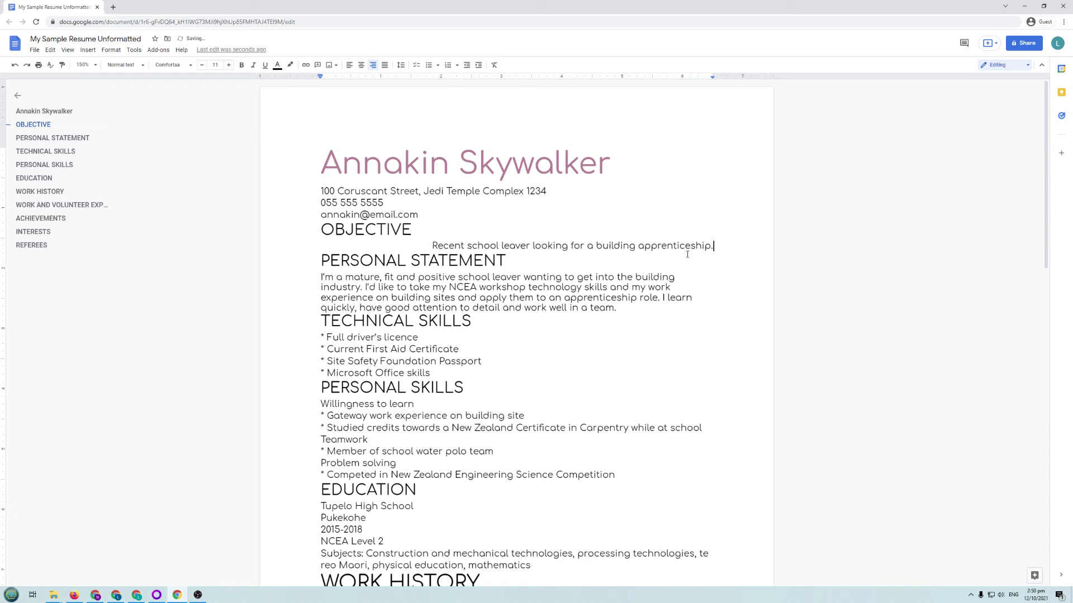
- Justify the objective sentence and the whole personal statement paragraph
{"action": "left_click", "coordinate": [385, 66]}
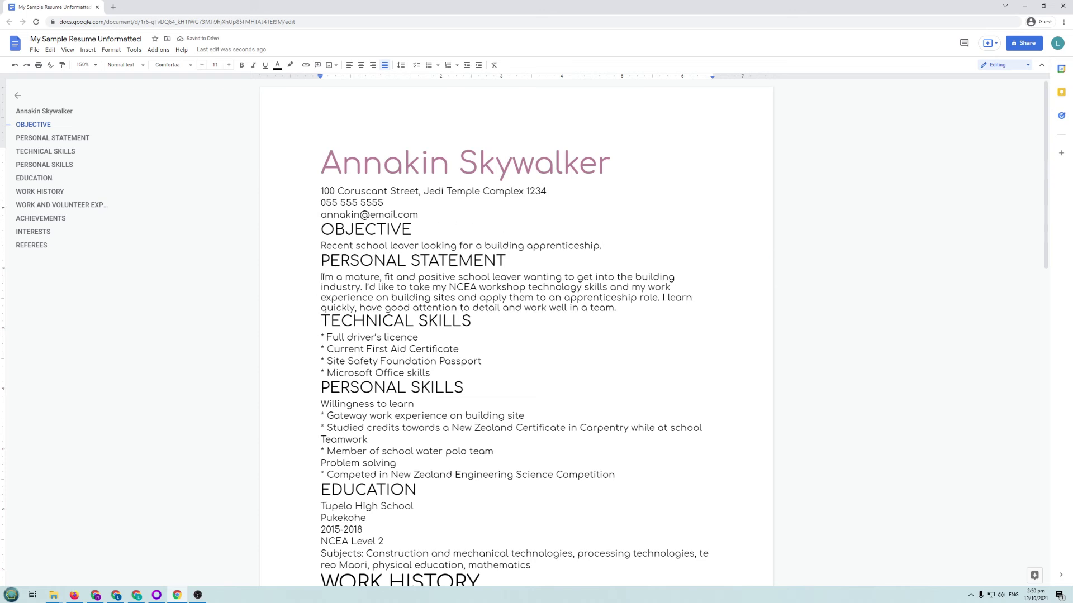
{"action": "left_click", "coordinate": [503, 288]}
{"action": "left_click_drag", "start_coordinate": [295, 282], "coordinate": [629, 304]}
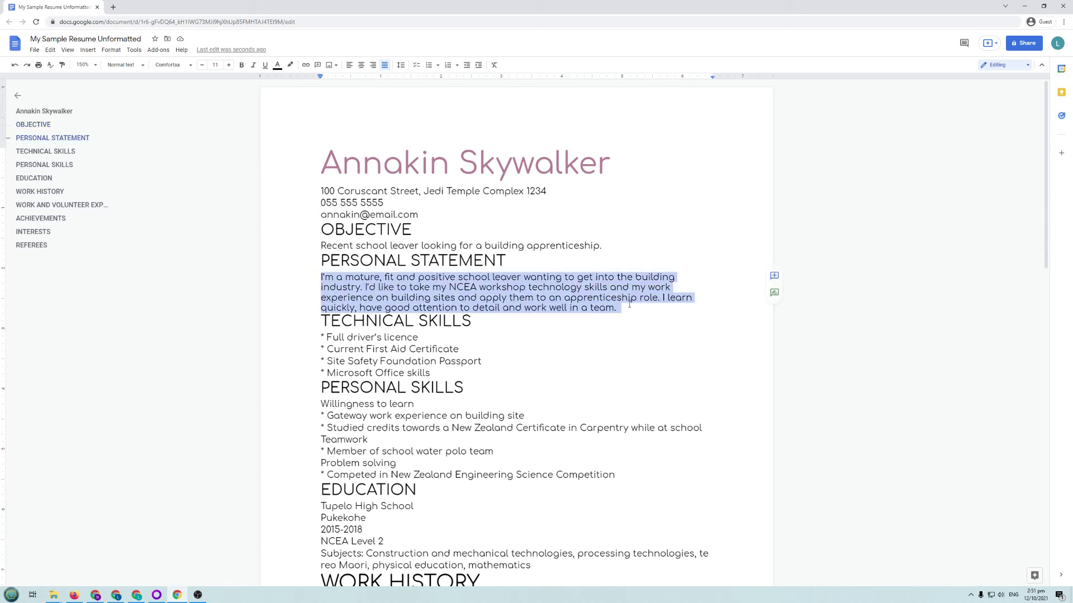
{"action": "key", "text": "ctrl+shift+l"}
{"action": "left_click", "coordinate": [385, 65]}
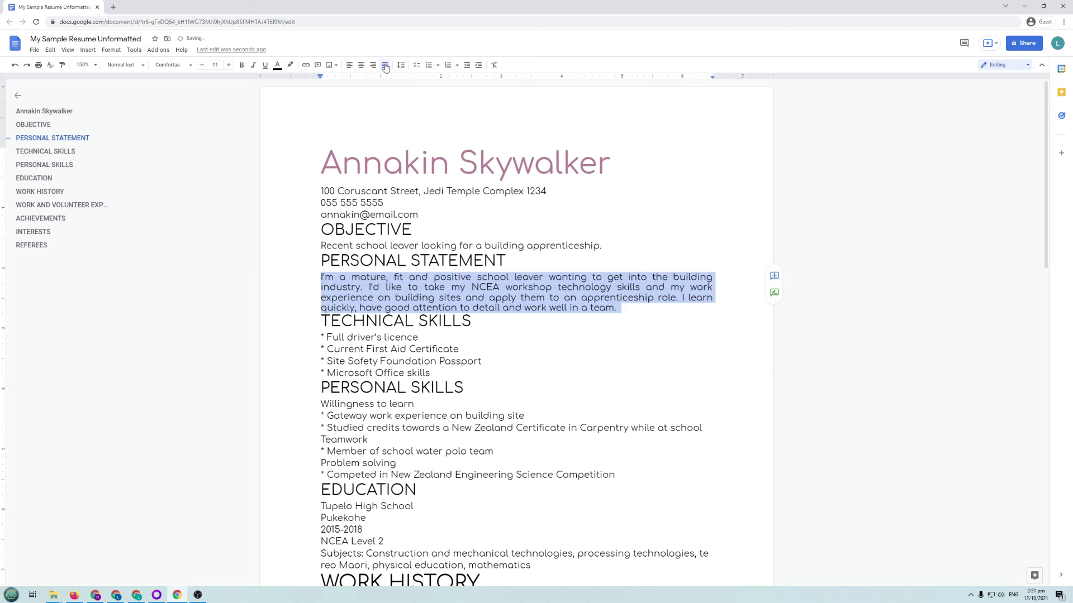
{"action": "left_click", "coordinate": [550, 335]}
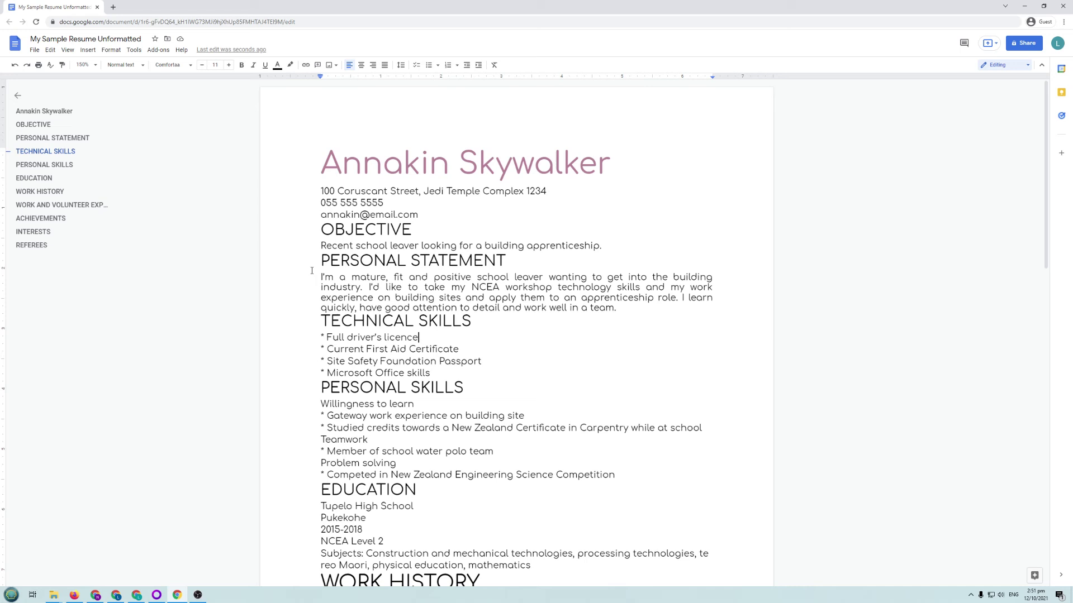
- Left-align the personal statement paragraph and justify it again to compare the two alignments
{"action": "left_click_drag", "start_coordinate": [320, 277], "coordinate": [626, 305]}
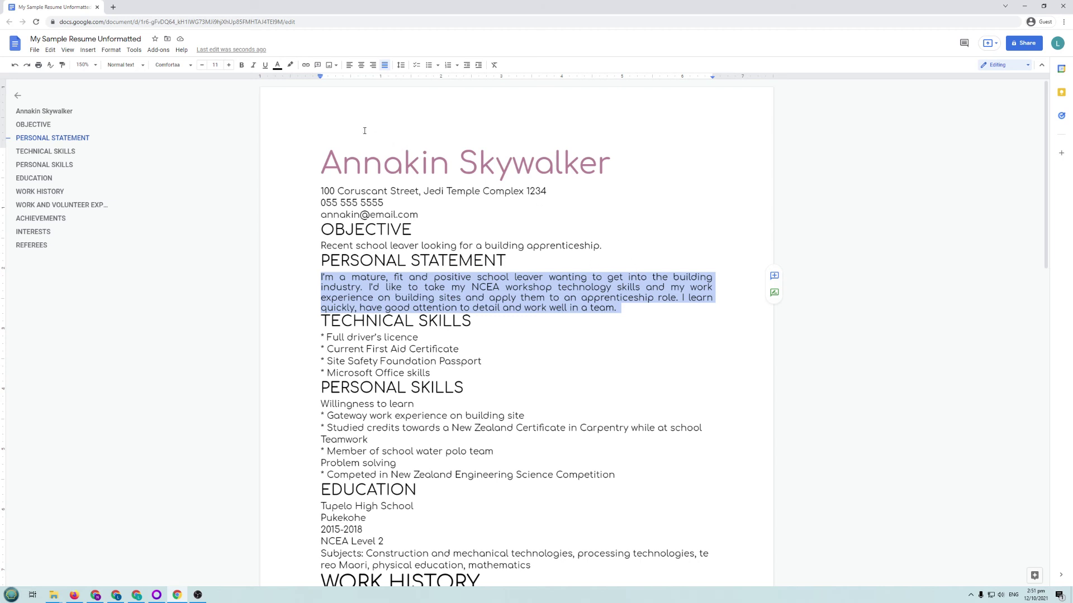
{"action": "left_click", "coordinate": [350, 66]}
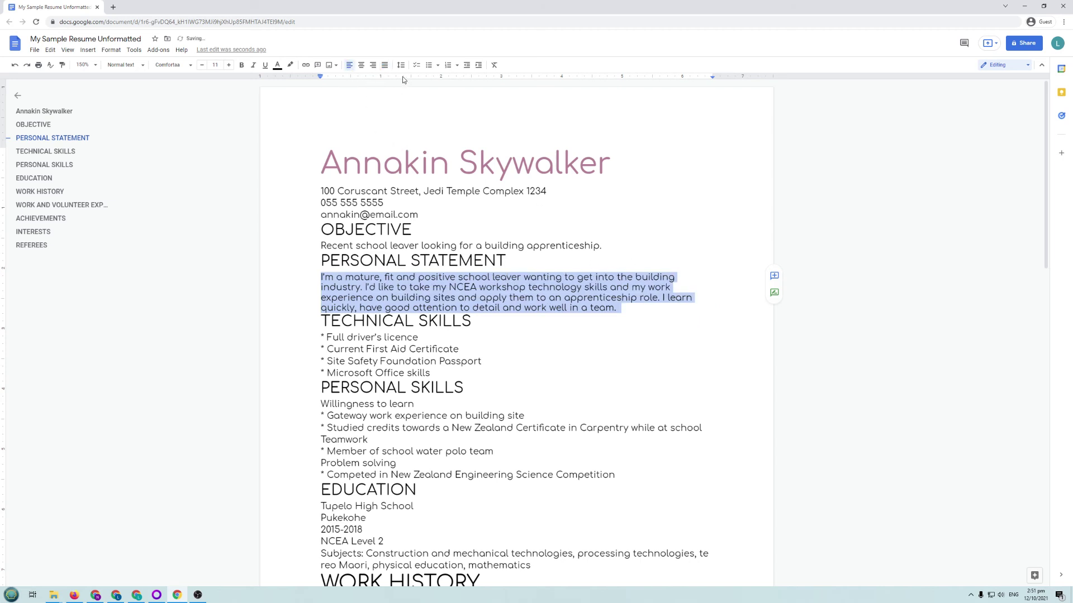
{"action": "left_click", "coordinate": [383, 66]}
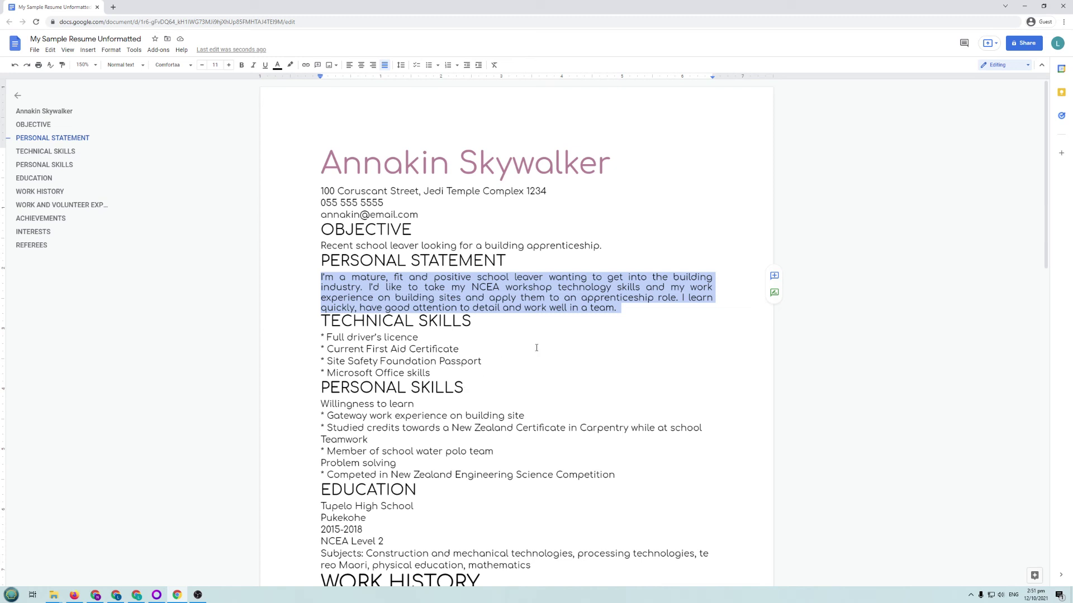
- Add a new line reading "Hello this is a test" below the objective sentence, and select and deselect both lines
{"action": "left_click", "coordinate": [619, 248]}
{"action": "key", "text": "Return"}
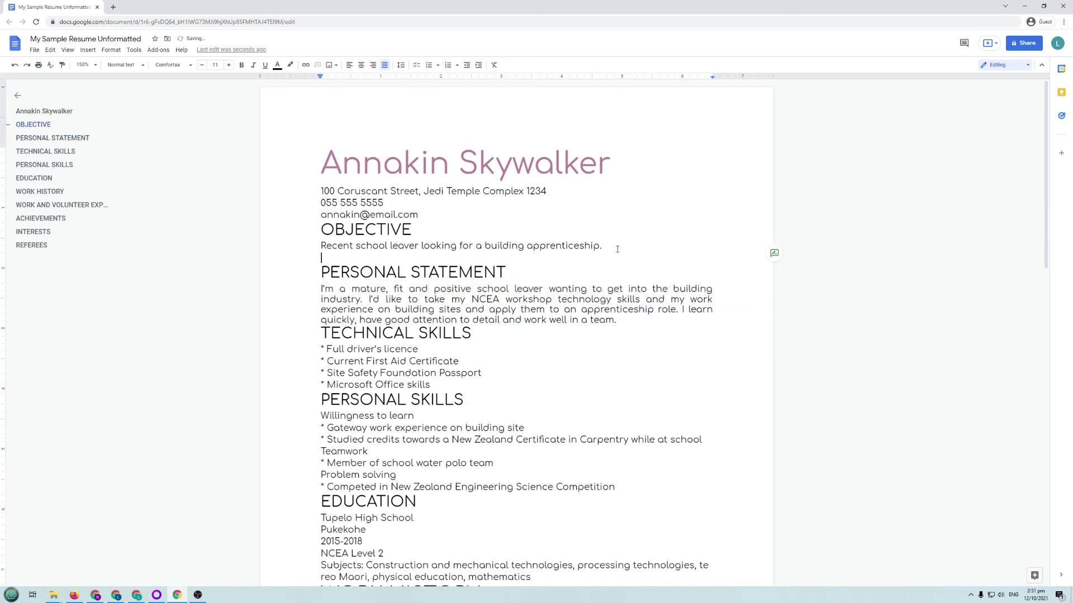
{"action": "type", "text": "Hello this is a test"}
{"action": "left_click_drag", "start_coordinate": [316, 245], "coordinate": [411, 259]}
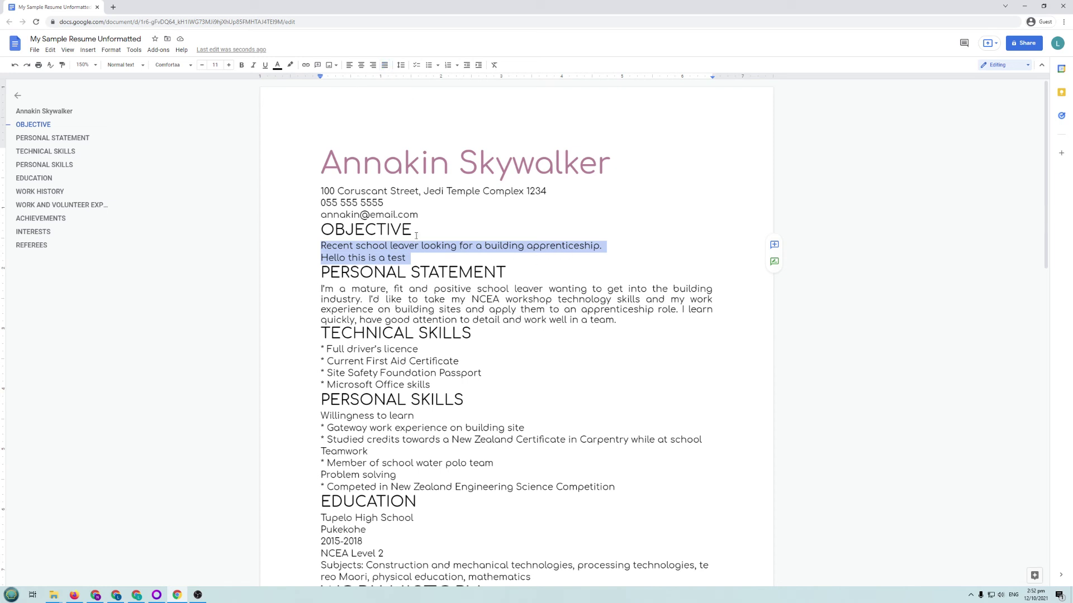
{"action": "left_click", "coordinate": [344, 246]}
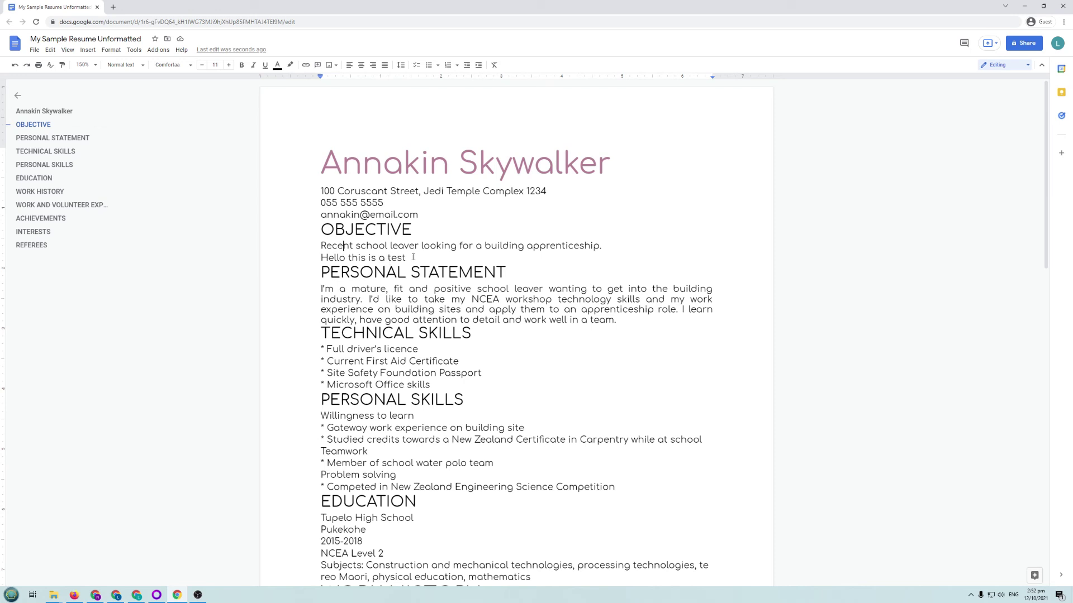
- Delete the text "Hello this is a test" below the objective sentence
{"action": "left_click_drag", "start_coordinate": [416, 256], "coordinate": [314, 259]}
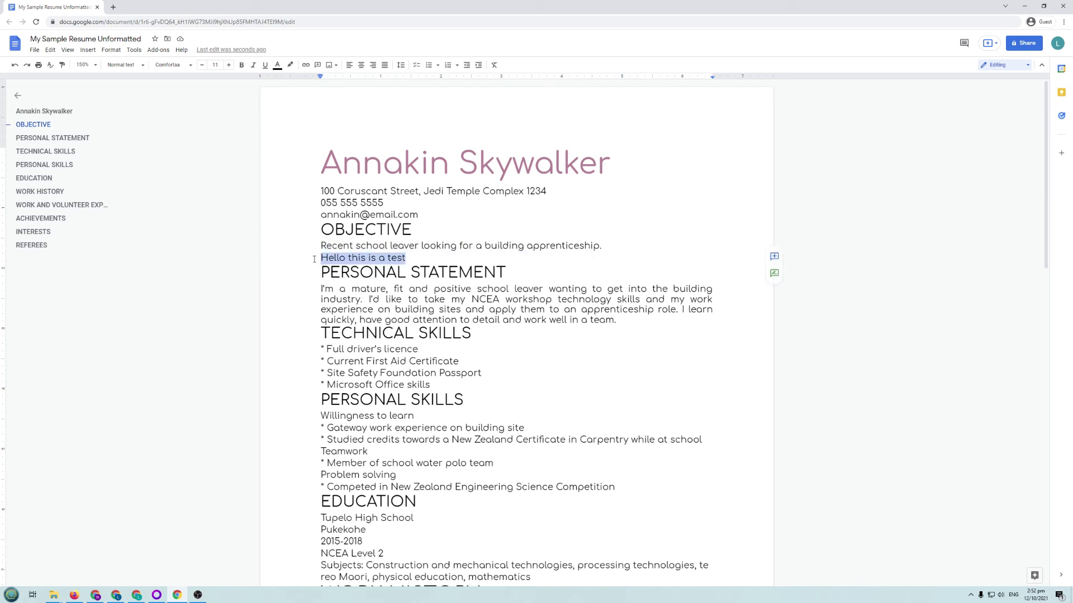
{"action": "key", "text": "BackSpace"}
- Add "This is a test to see if the ju" after the objective sentence and move that text onto its own line
{"action": "left_click", "coordinate": [625, 245]}
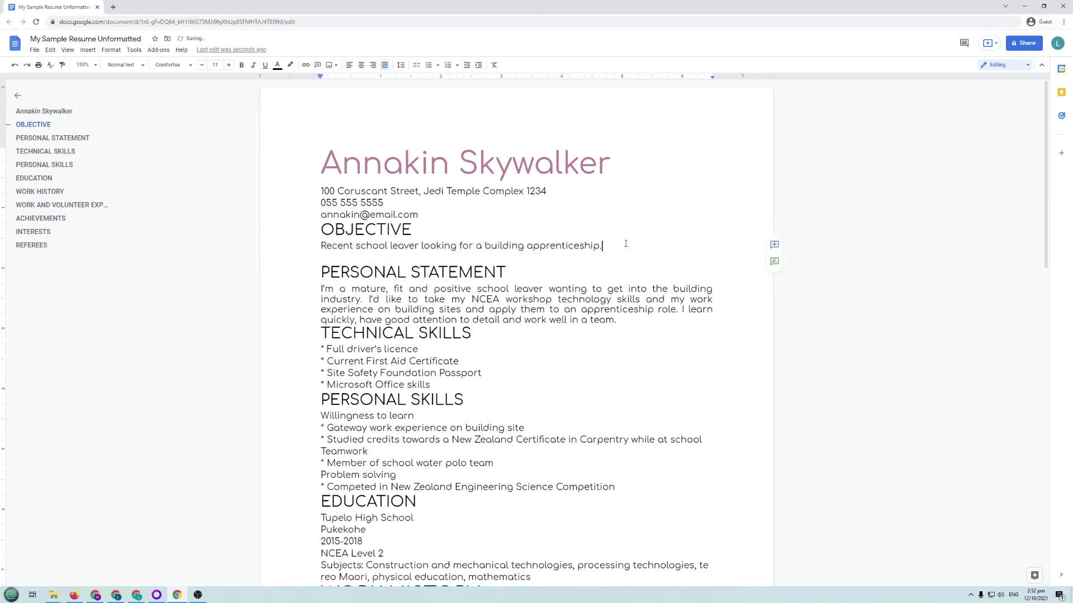
{"action": "type", "text": "apprenticeship. This is a test to see if the ju"}
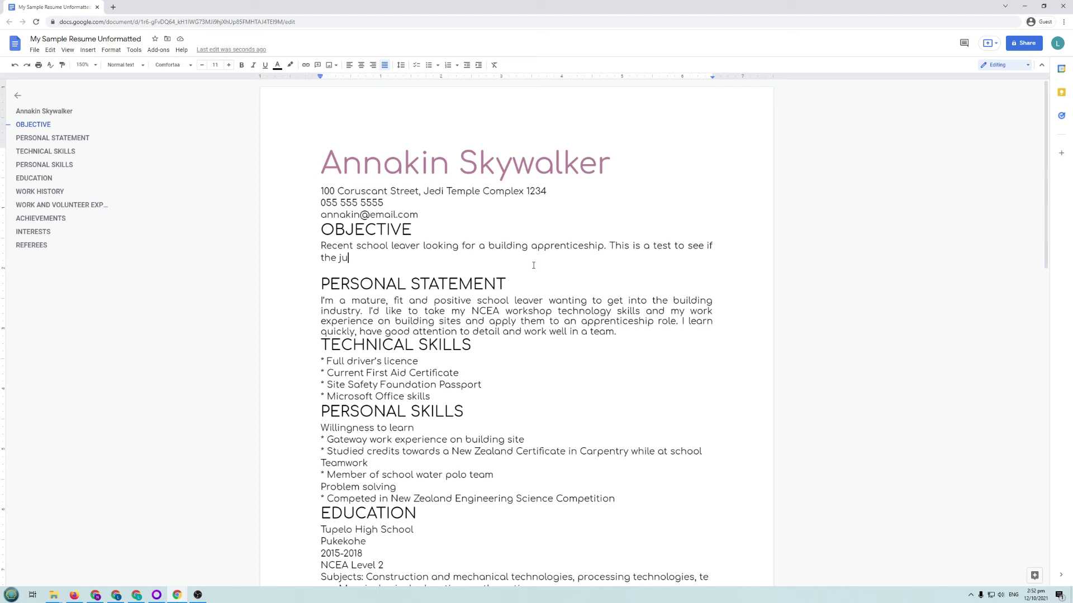
{"action": "left_click_drag", "start_coordinate": [610, 247], "coordinate": [606, 246]}
{"action": "key", "text": "Return"}
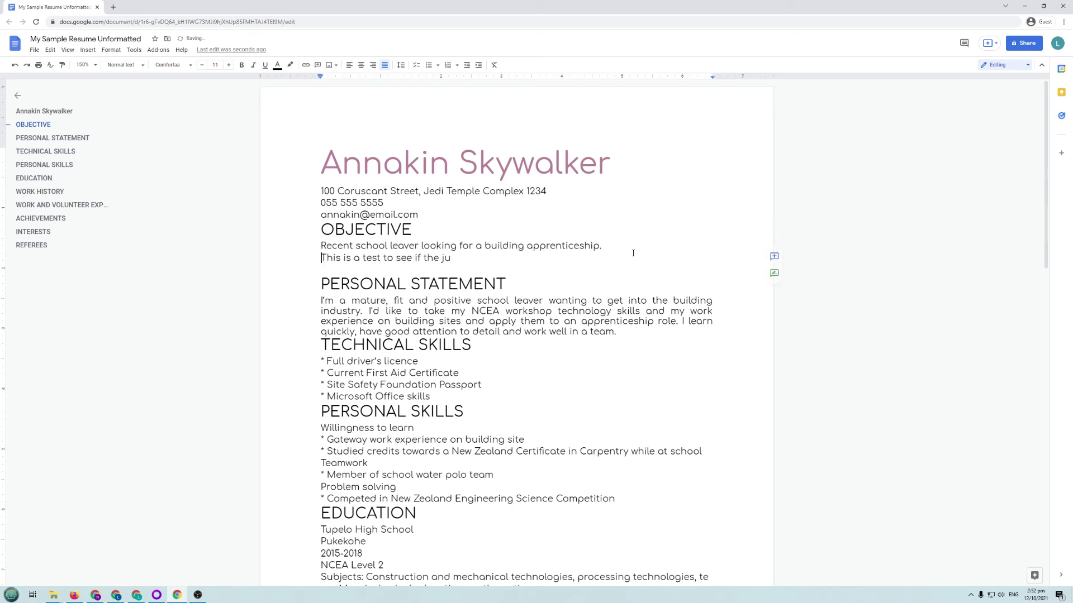
- Delete the test sentence and the empty lines between the objective sentence and the PERSONAL STATEMENT heading
{"action": "left_click_drag", "start_coordinate": [451, 258], "coordinate": [296, 259]}
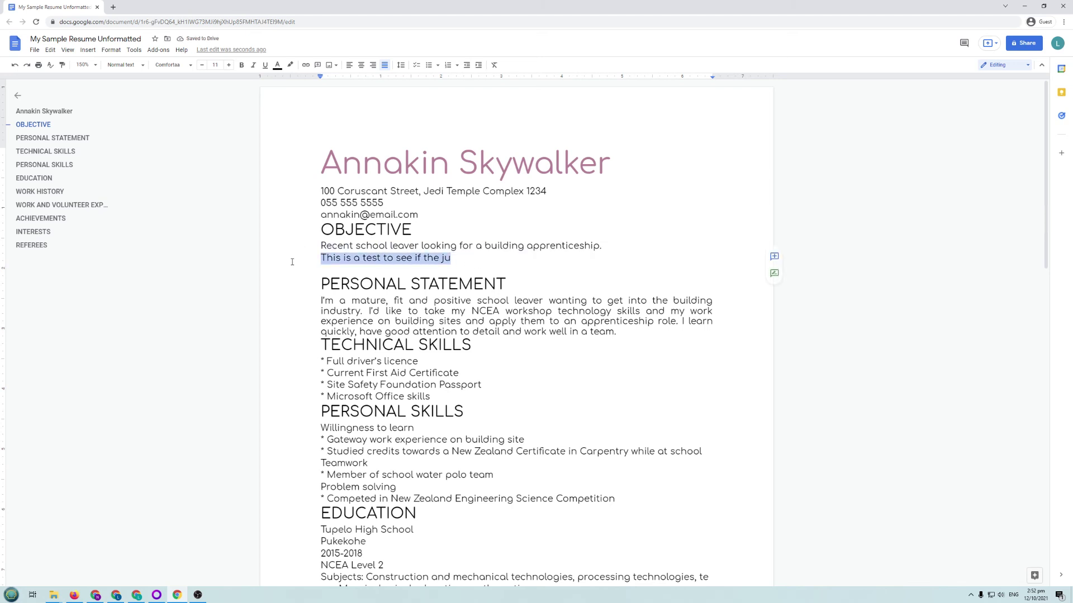
{"action": "key", "text": "BackSpace"}
{"action": "key", "text": "BackSpace"}
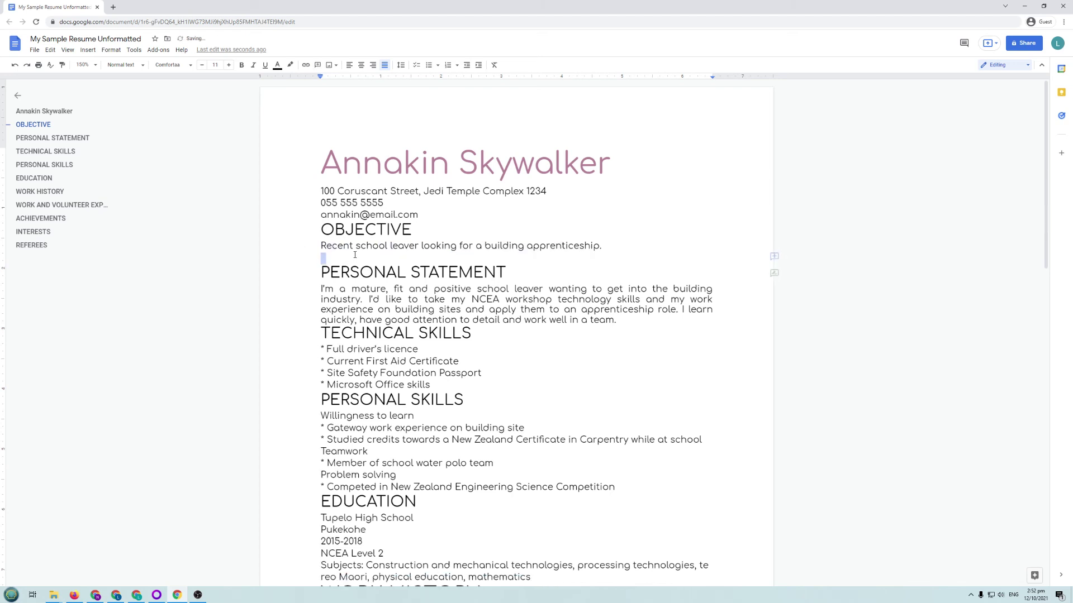
{"action": "key", "text": "BackSpace"}
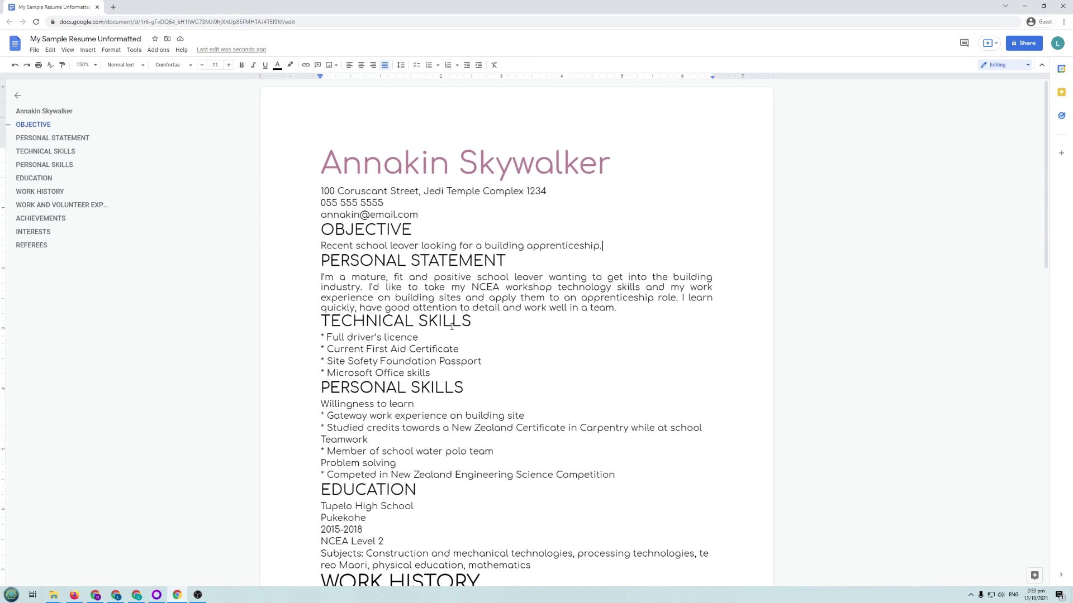
- Add a line reading "Technical Skills" at the end of the document, below the last referee's details
{"action": "scroll", "coordinate": [423, 334], "scroll_direction": "down", "scroll_amount": 2}
{"action": "left_click_drag", "start_coordinate": [472, 238], "coordinate": [307, 236]}
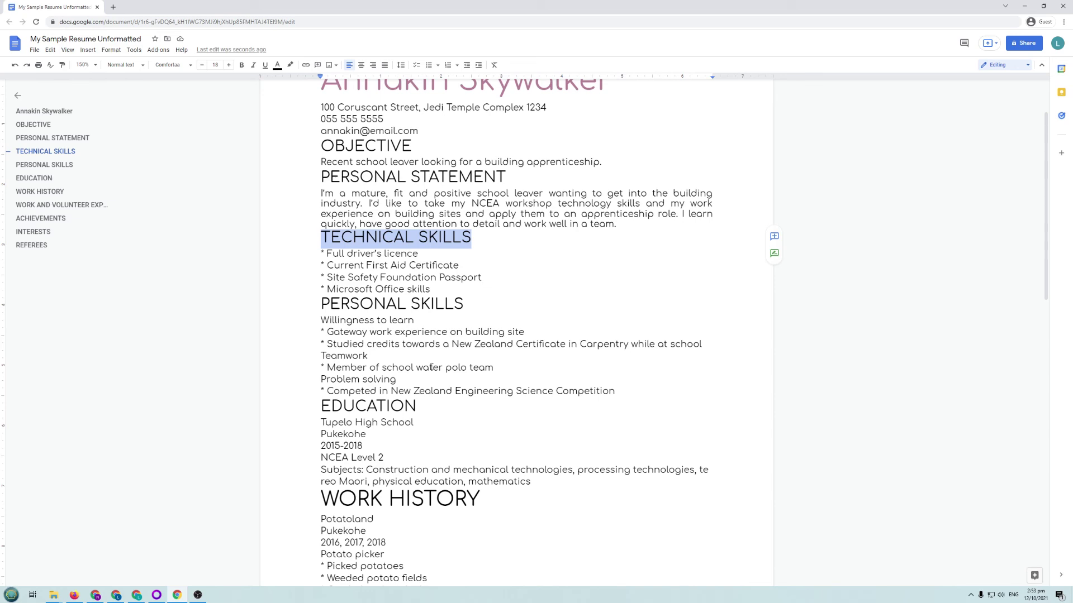
{"action": "scroll", "coordinate": [673, 414], "scroll_direction": "down", "scroll_amount": 12}
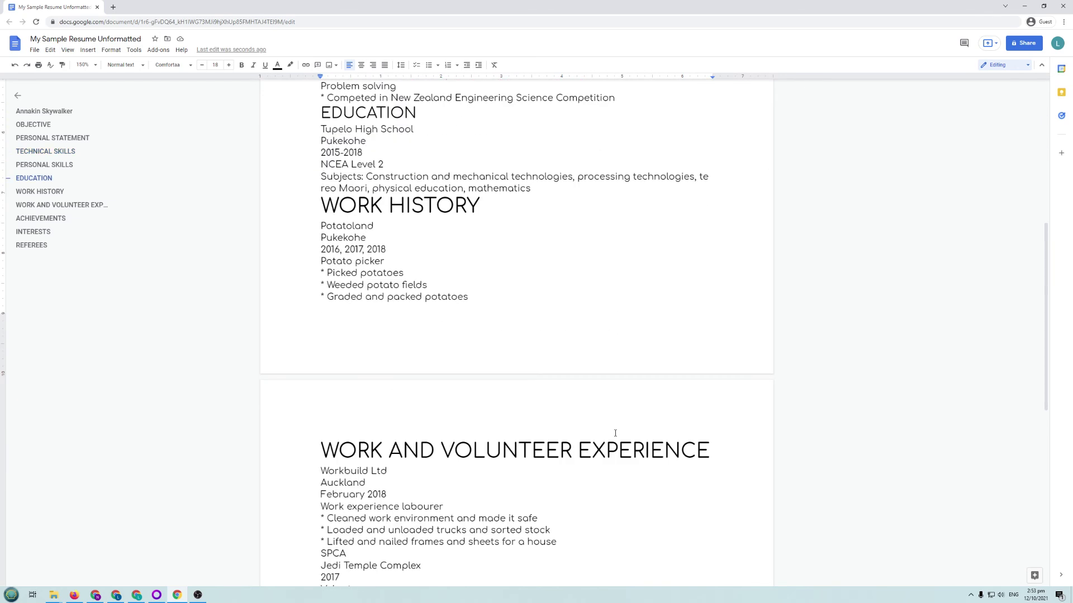
{"action": "left_click", "coordinate": [478, 436]}
{"action": "key", "text": "Return"}
{"action": "type", "text": "Technicakl"}
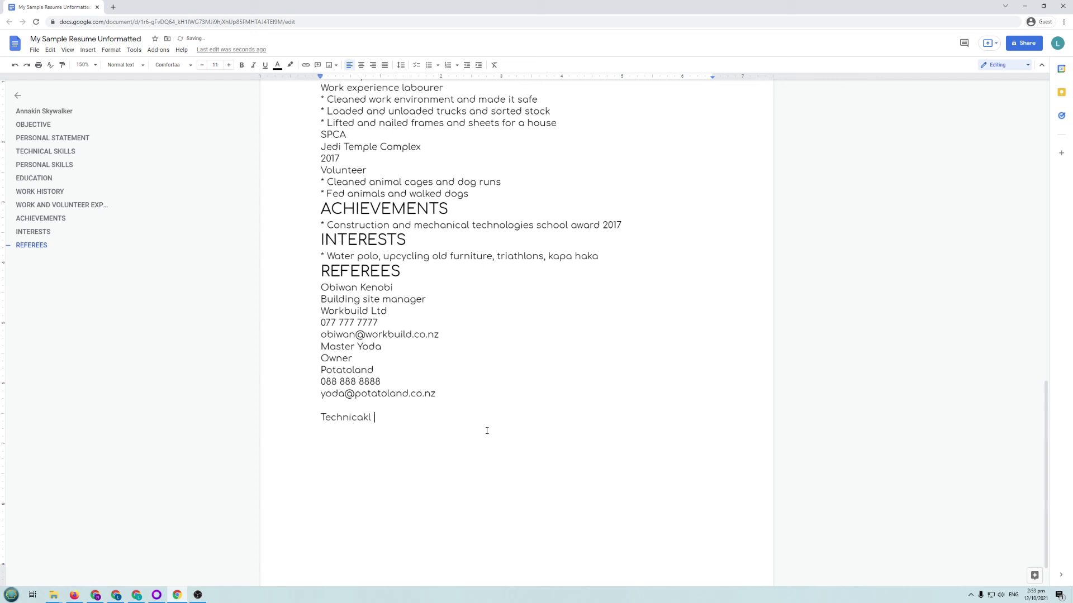
{"action": "key", "text": "BackSpace"}
{"action": "key", "text": "BackSpace"}
{"action": "key", "text": "BackSpace"}
{"action": "type", "text": "l Skills"}
- Select the "Technical Skills" line at the end of the document and cut it
{"action": "left_click_drag", "start_coordinate": [428, 423], "coordinate": [216, 401]}
{"action": "left_click", "coordinate": [428, 429]}
{"action": "left_click_drag", "start_coordinate": [429, 420], "coordinate": [290, 418]}
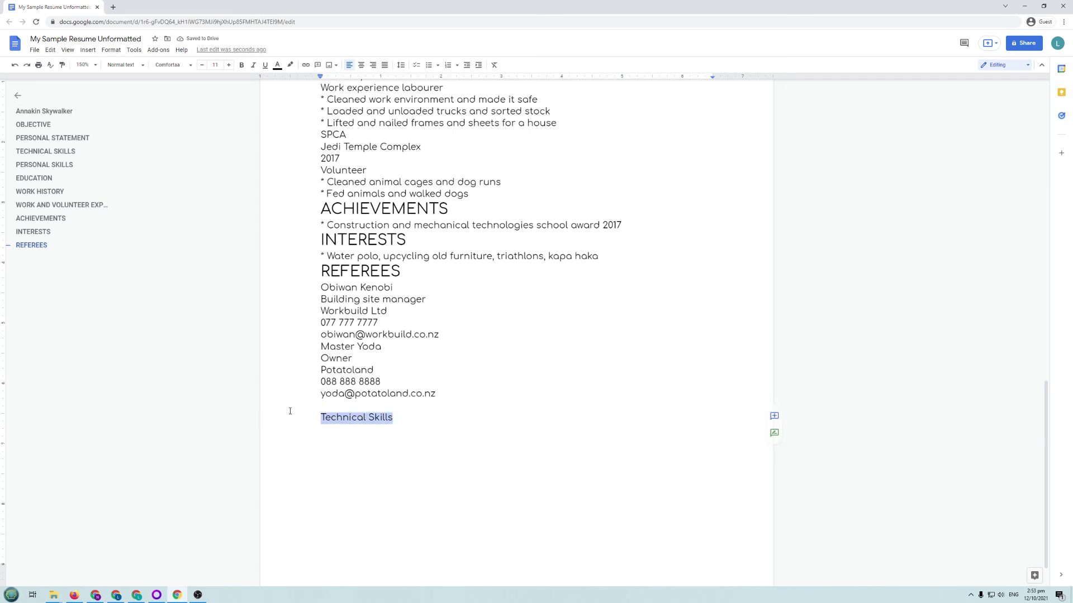
{"action": "key", "text": "ctrl+x"}
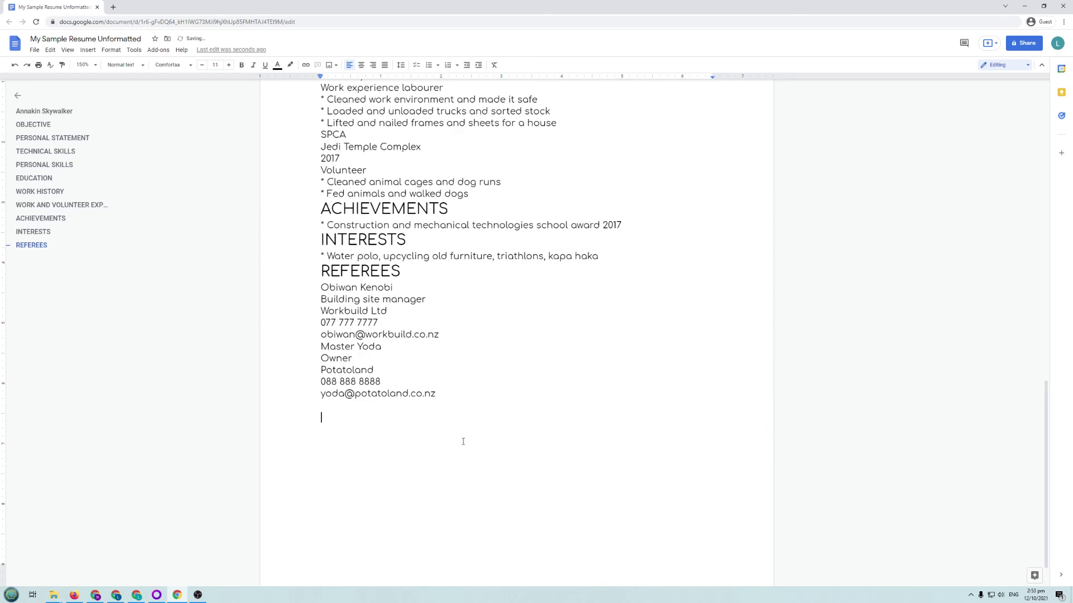
- Copy the TECHNICAL SKILLS heading and paste it at the end of the document, below the last referee's details
{"action": "scroll", "coordinate": [462, 438], "scroll_direction": "up", "scroll_amount": 15}
{"action": "scroll", "coordinate": [460, 436], "scroll_direction": "up", "scroll_amount": 2}
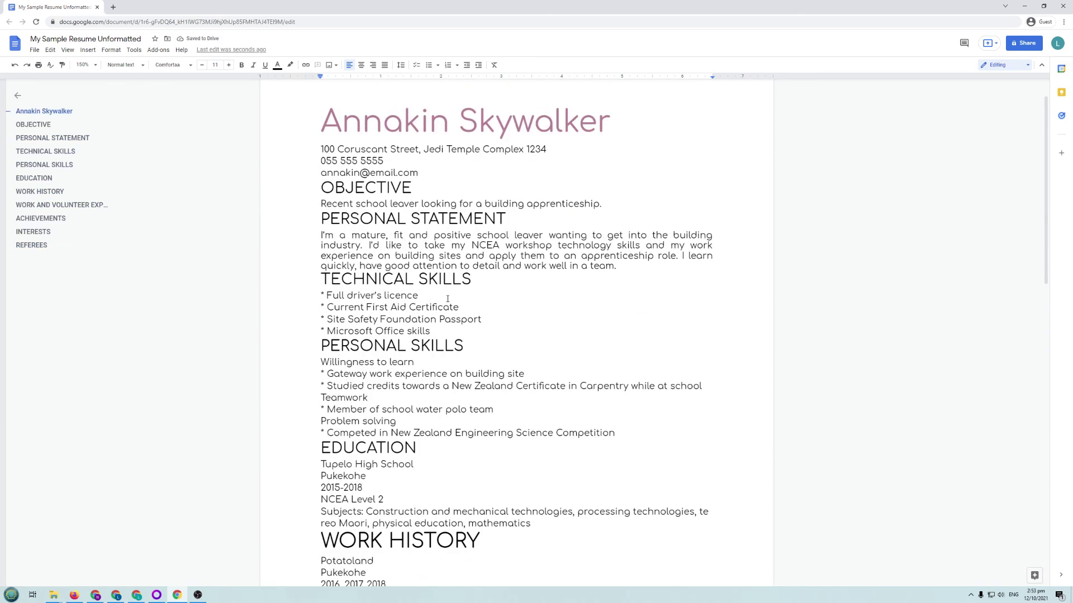
{"action": "left_click_drag", "start_coordinate": [319, 278], "coordinate": [482, 277]}
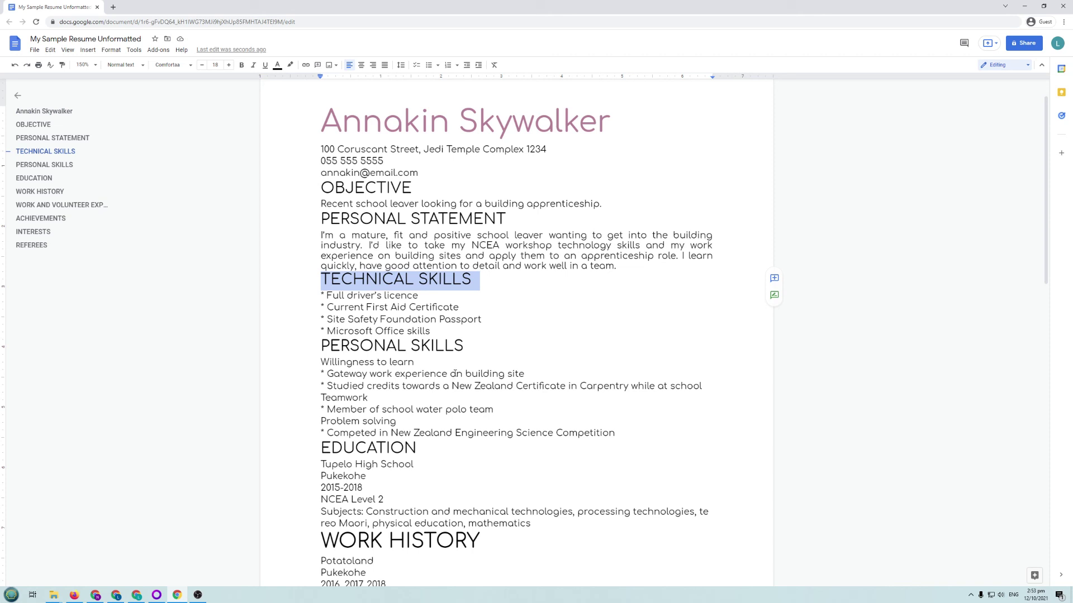
{"action": "left_click", "coordinate": [48, 51]}
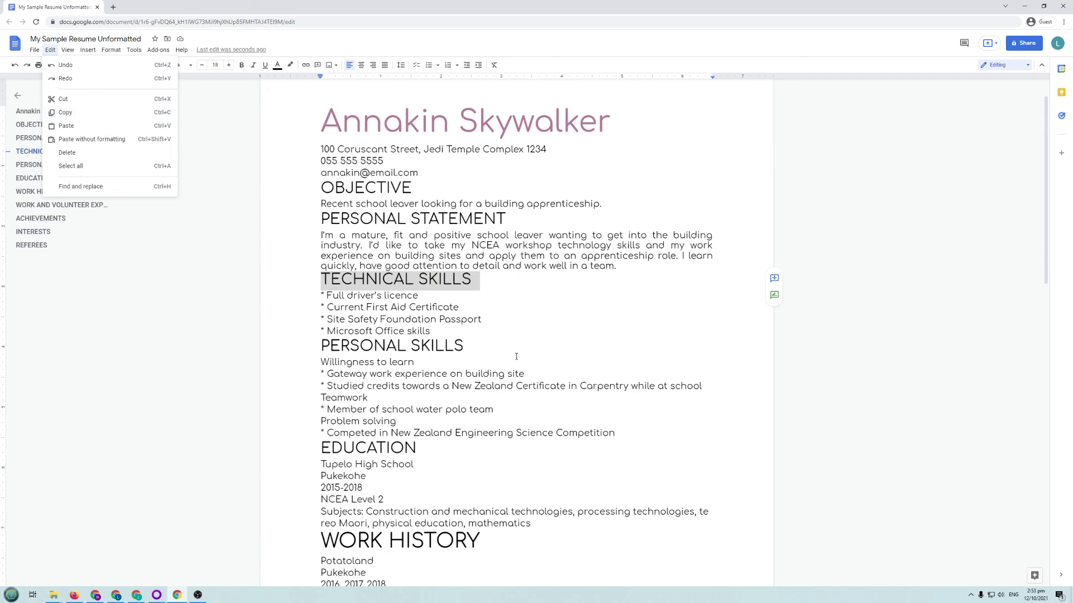
{"action": "left_click", "coordinate": [492, 330]}
{"action": "scroll", "coordinate": [490, 331], "scroll_direction": "down", "scroll_amount": 5}
{"action": "scroll", "coordinate": [490, 331], "scroll_direction": "down", "scroll_amount": 10}
{"action": "left_click", "coordinate": [433, 385]}
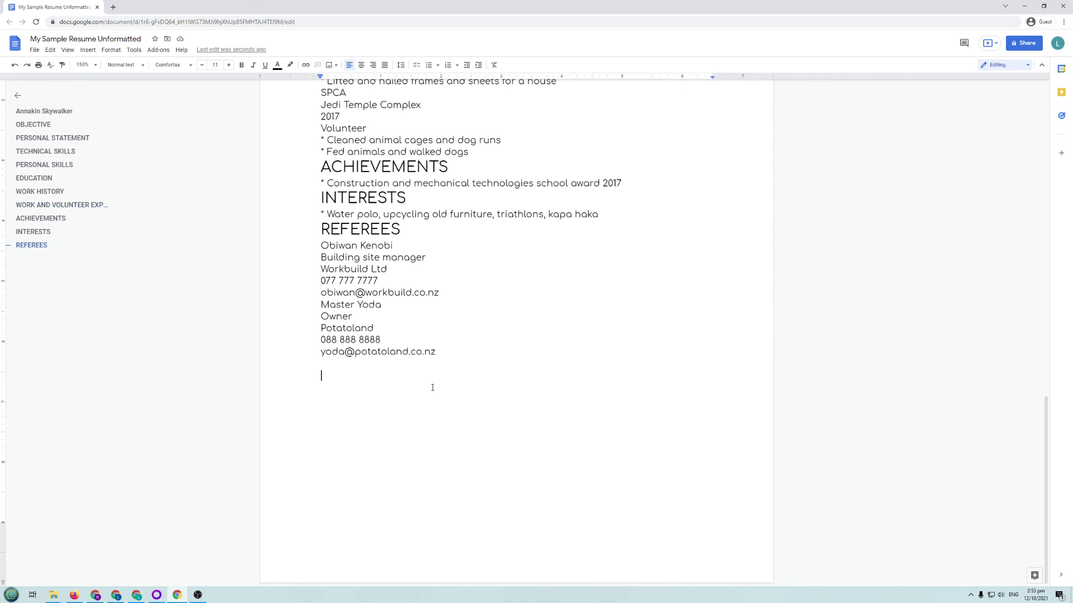
{"action": "key", "text": "ctrl+v"}
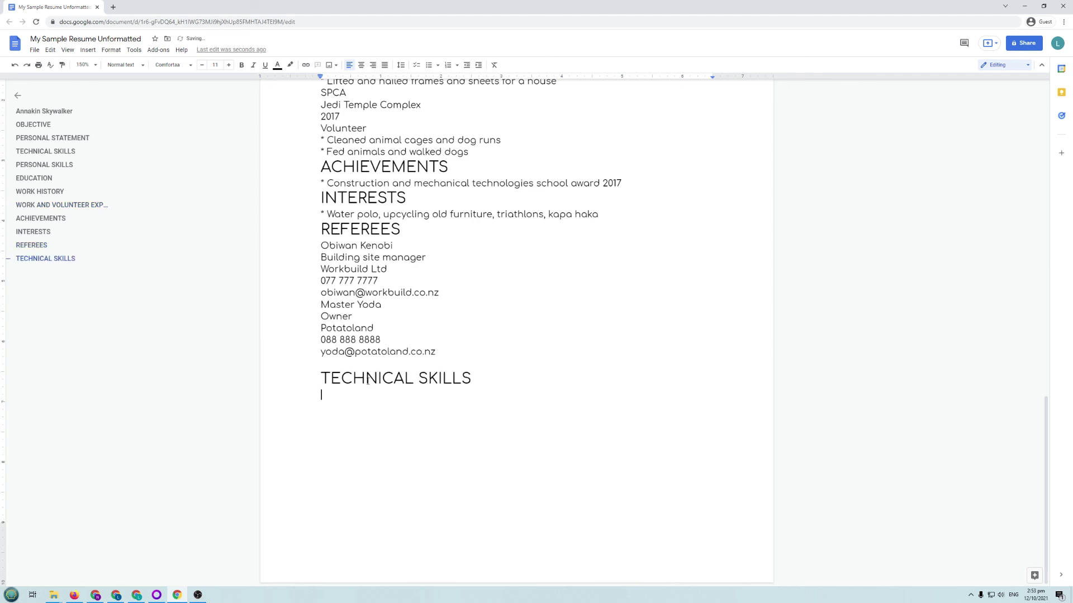
- Paste a second TECHNICAL SKILLS heading below the first copy at the document's end, and delete both pasted headings
{"action": "left_click", "coordinate": [50, 50]}
{"action": "left_click", "coordinate": [83, 127]}
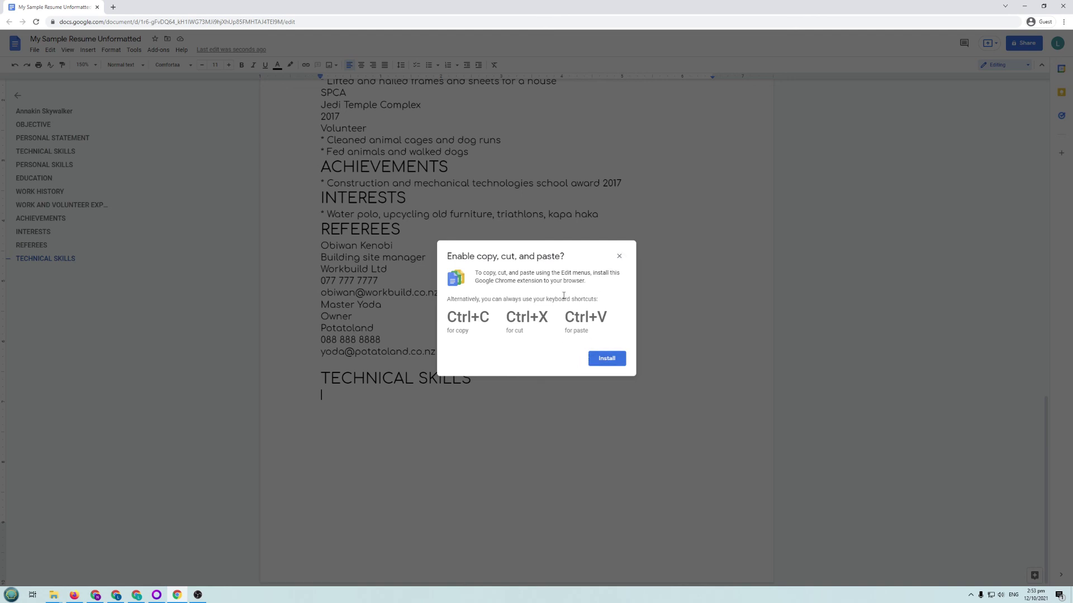
{"action": "left_click", "coordinate": [619, 256]}
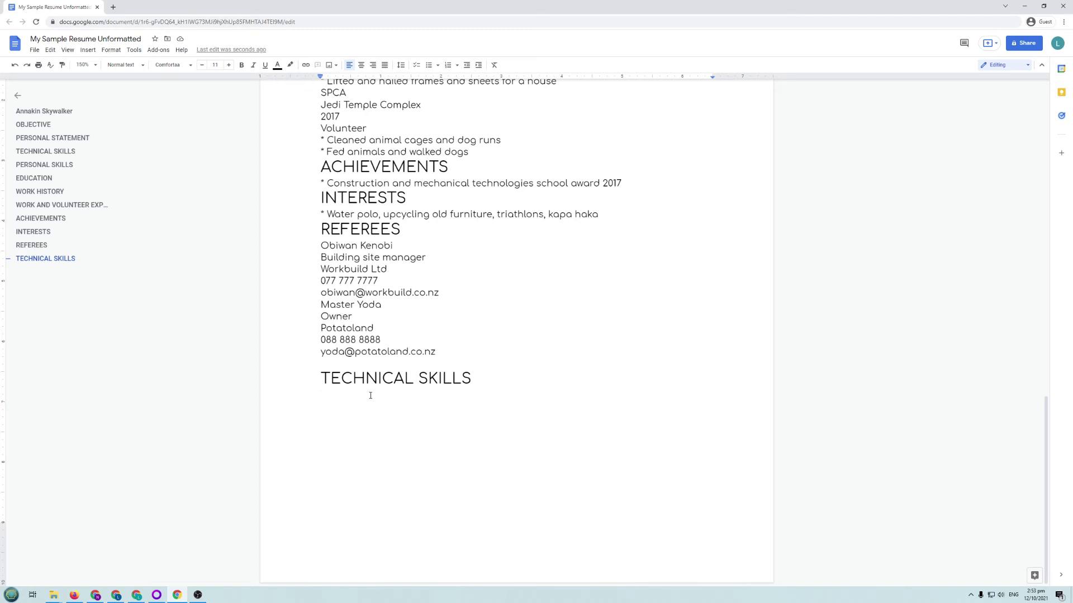
{"action": "key", "text": "ctrl+v"}
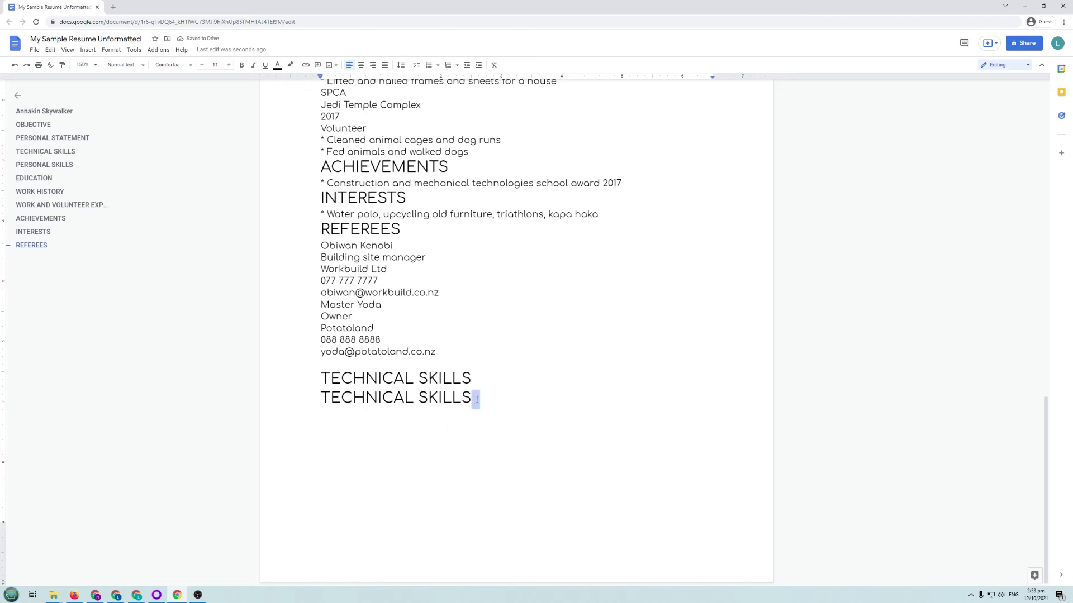
{"action": "left_click_drag", "start_coordinate": [473, 397], "coordinate": [316, 373]}
{"action": "key", "text": "BackSpace"}
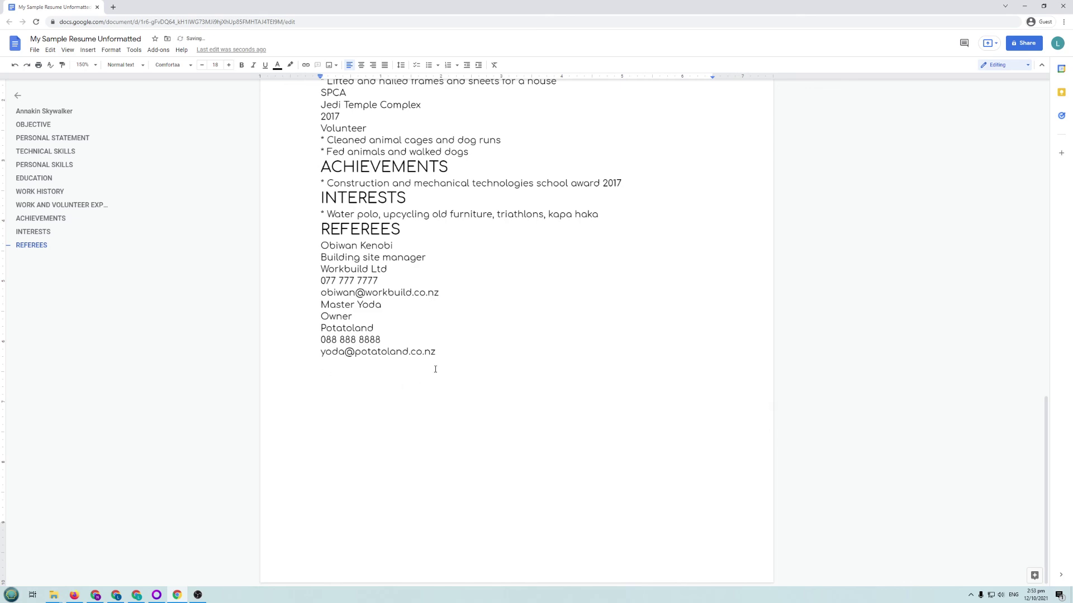
- Cut the original TECHNICAL SKILLS heading and paste it at the end of the document, below the referees
{"action": "scroll", "coordinate": [439, 369], "scroll_direction": "up", "scroll_amount": 9}
{"action": "scroll", "coordinate": [442, 371], "scroll_direction": "up", "scroll_amount": 5}
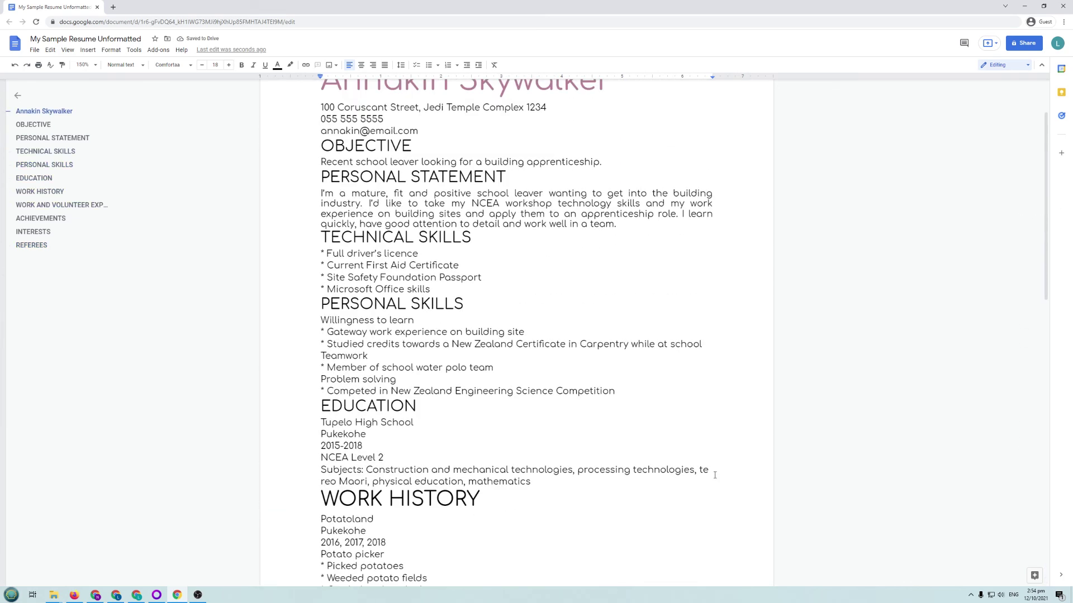
{"action": "scroll", "coordinate": [458, 348], "scroll_direction": "up", "scroll_amount": 2}
{"action": "left_click_drag", "start_coordinate": [321, 322], "coordinate": [481, 323]}
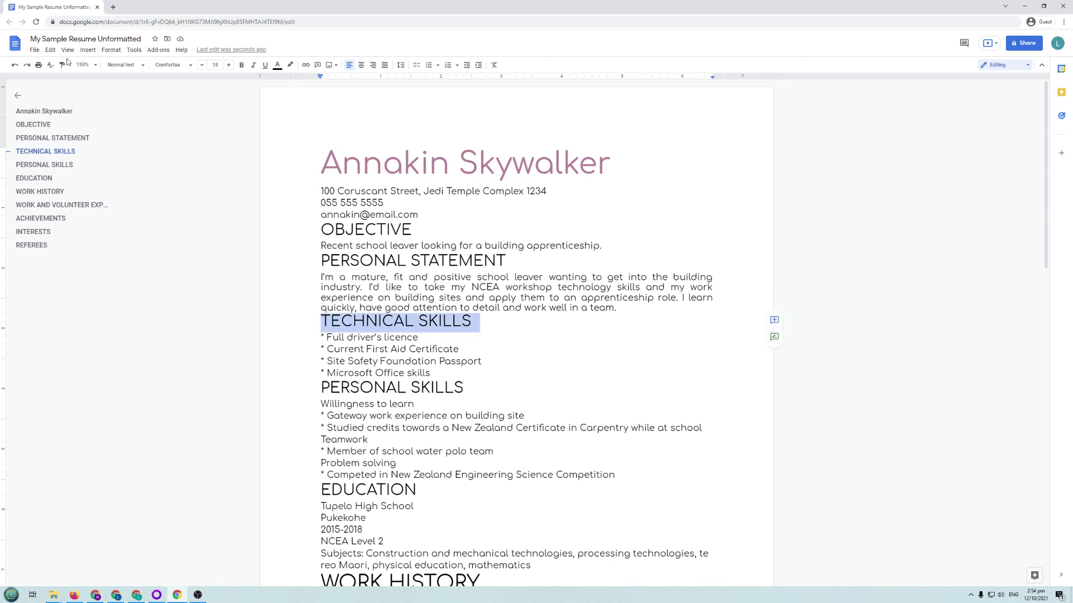
{"action": "left_click", "coordinate": [50, 50]}
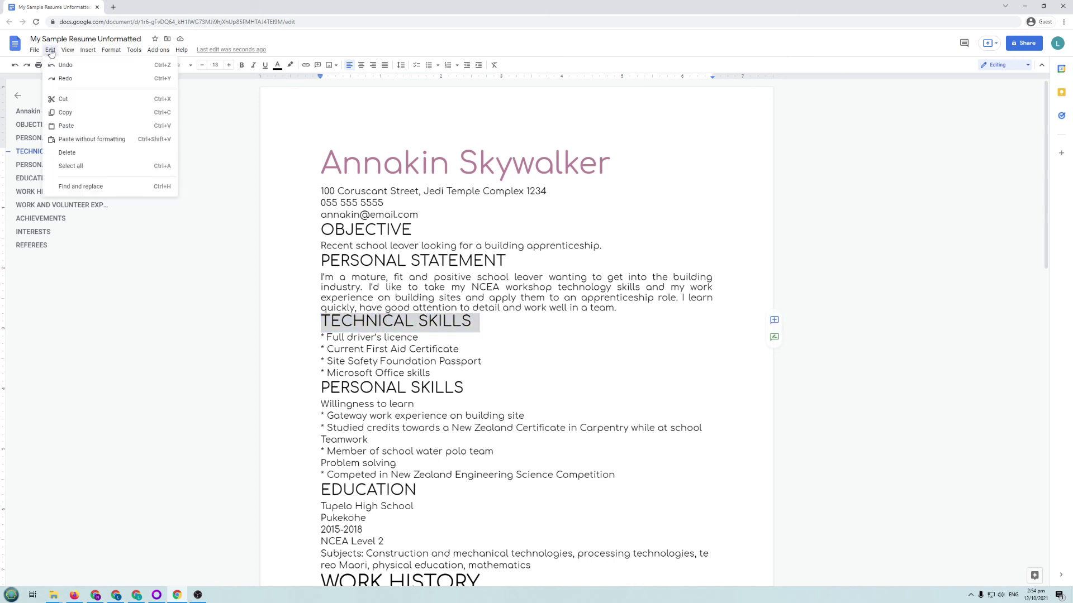
{"action": "left_click", "coordinate": [63, 99]}
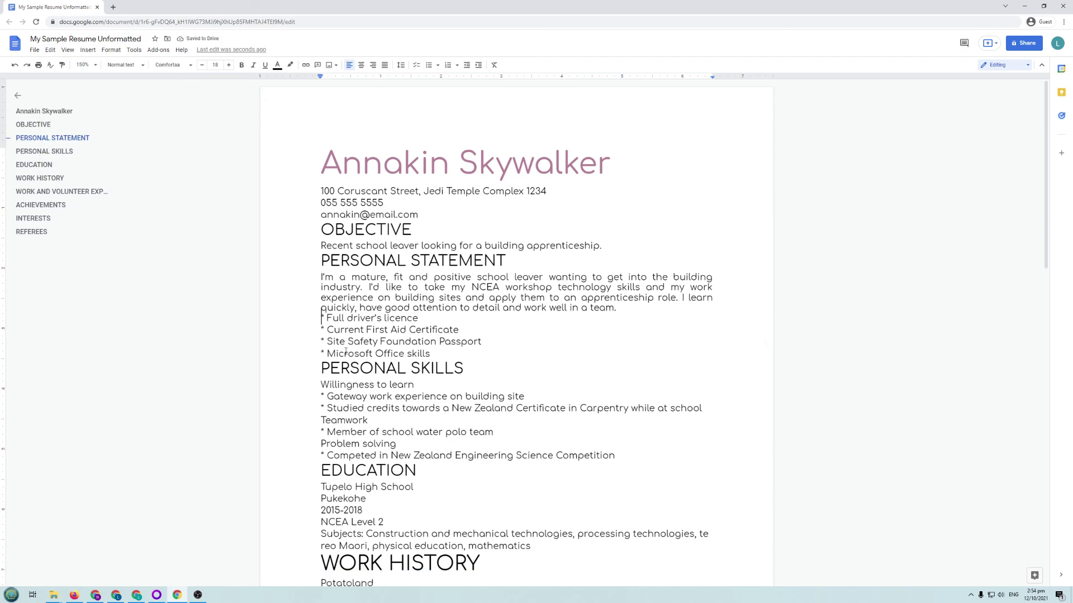
{"action": "scroll", "coordinate": [463, 428], "scroll_direction": "down", "scroll_amount": 15}
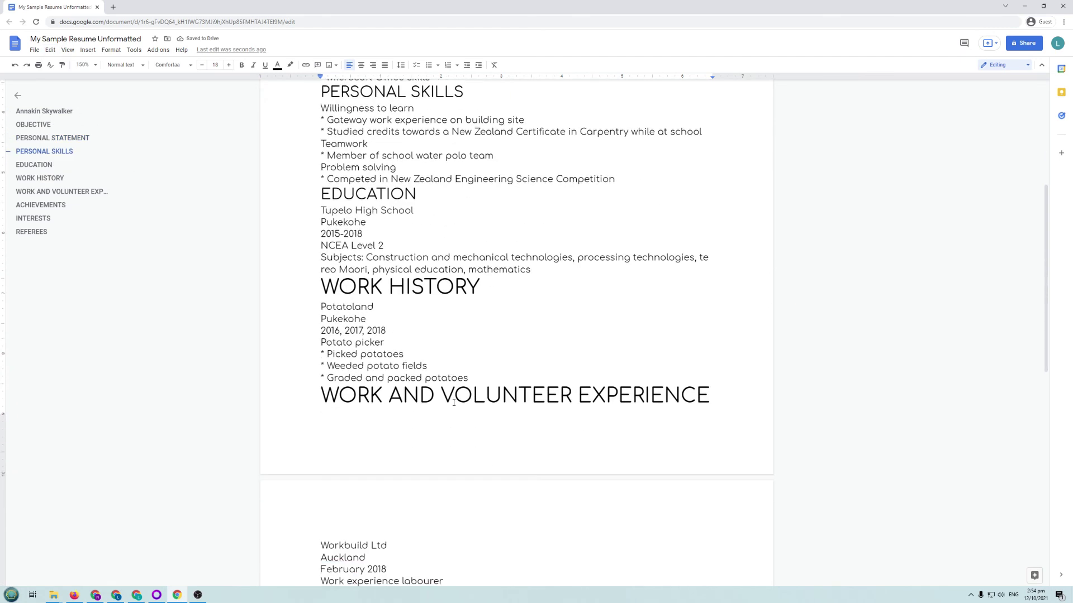
{"action": "left_click", "coordinate": [385, 369]}
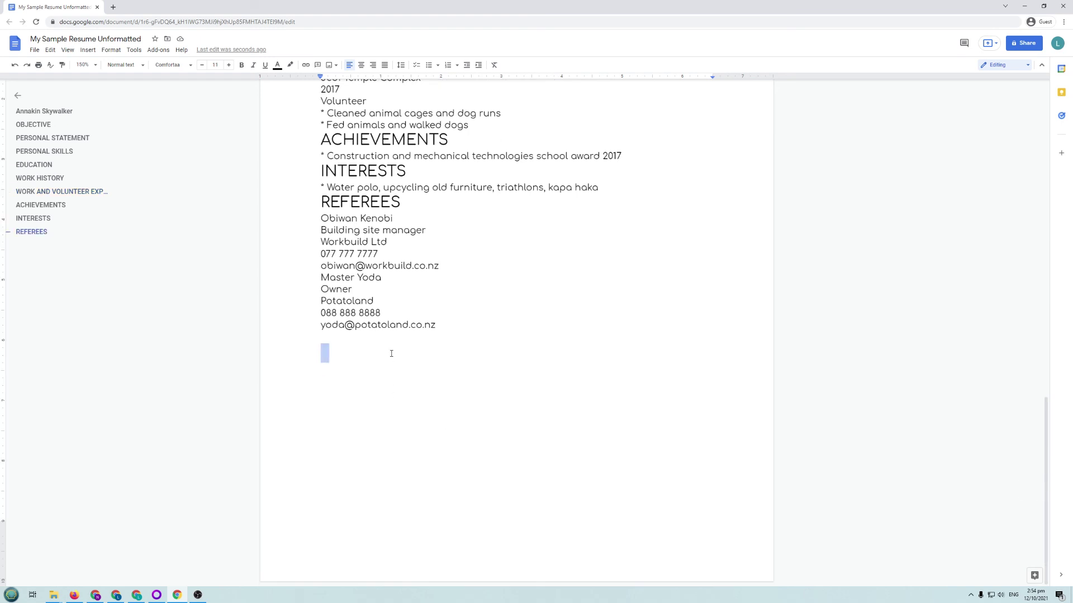
{"action": "key", "text": "ctrl+v"}
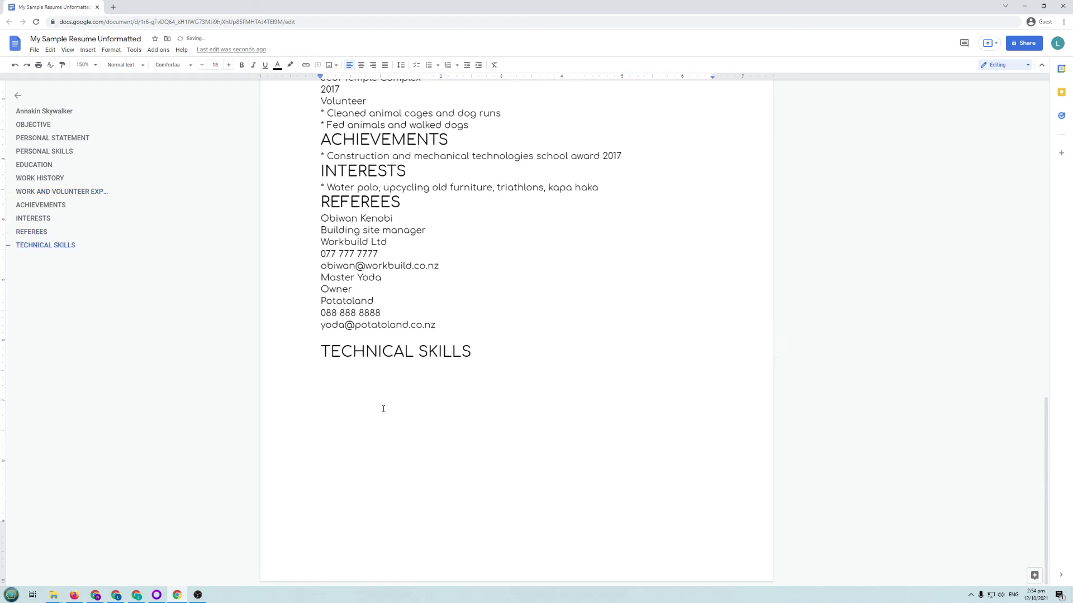
- Delete the pasted TECHNICAL SKILLS heading at the document's end and place the cursor after "Current First Aid Certificate" on the first page
{"action": "left_click_drag", "start_coordinate": [323, 355], "coordinate": [397, 430]}
{"action": "key", "text": "BackSpace"}
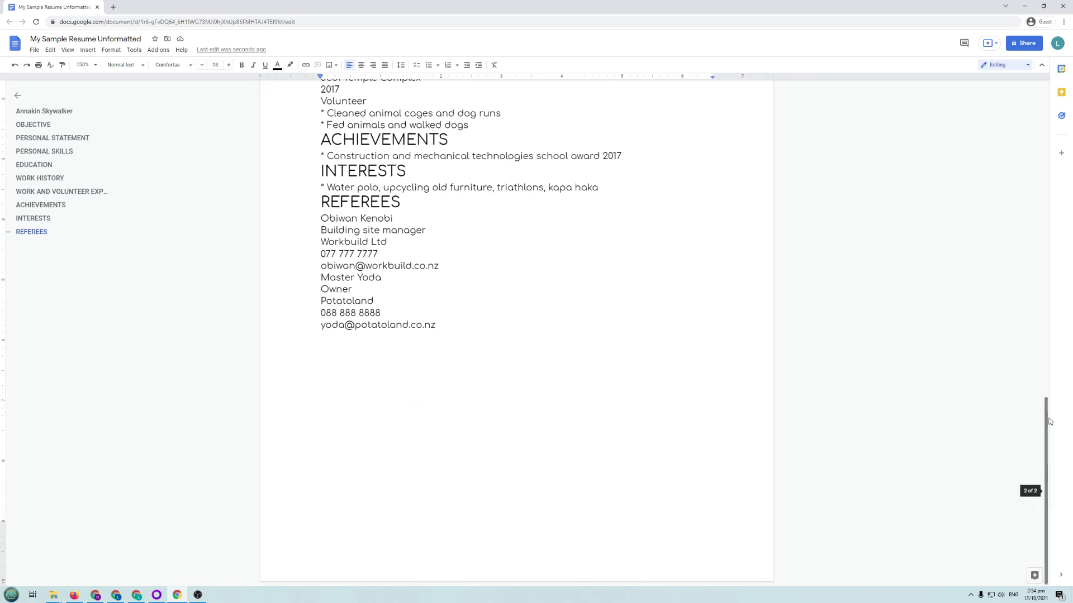
{"action": "left_click_drag", "start_coordinate": [1049, 421], "coordinate": [1046, 63]}
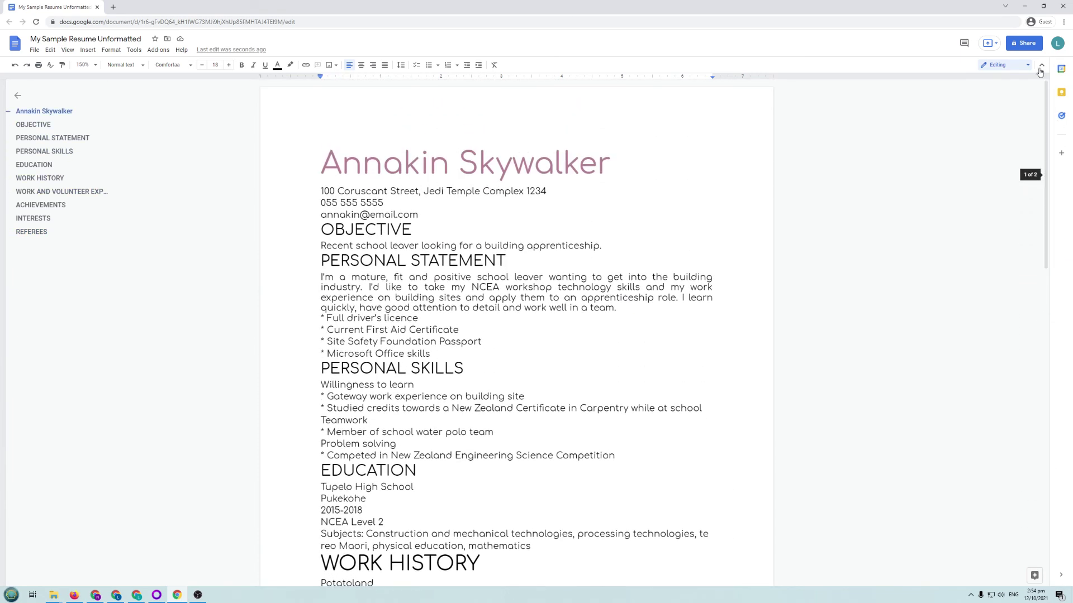
{"action": "left_click", "coordinate": [507, 328]}
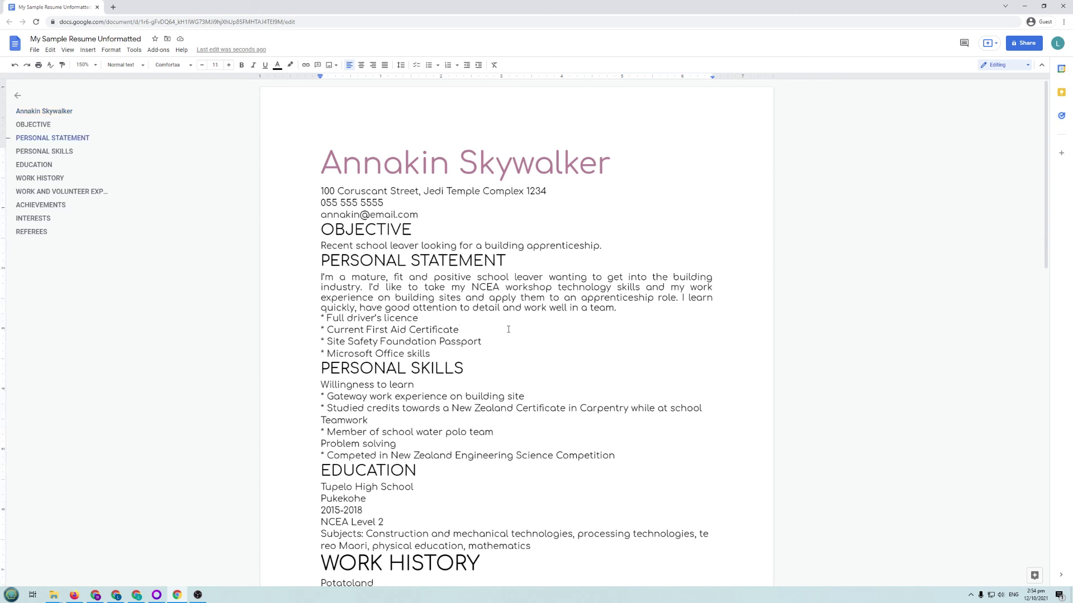